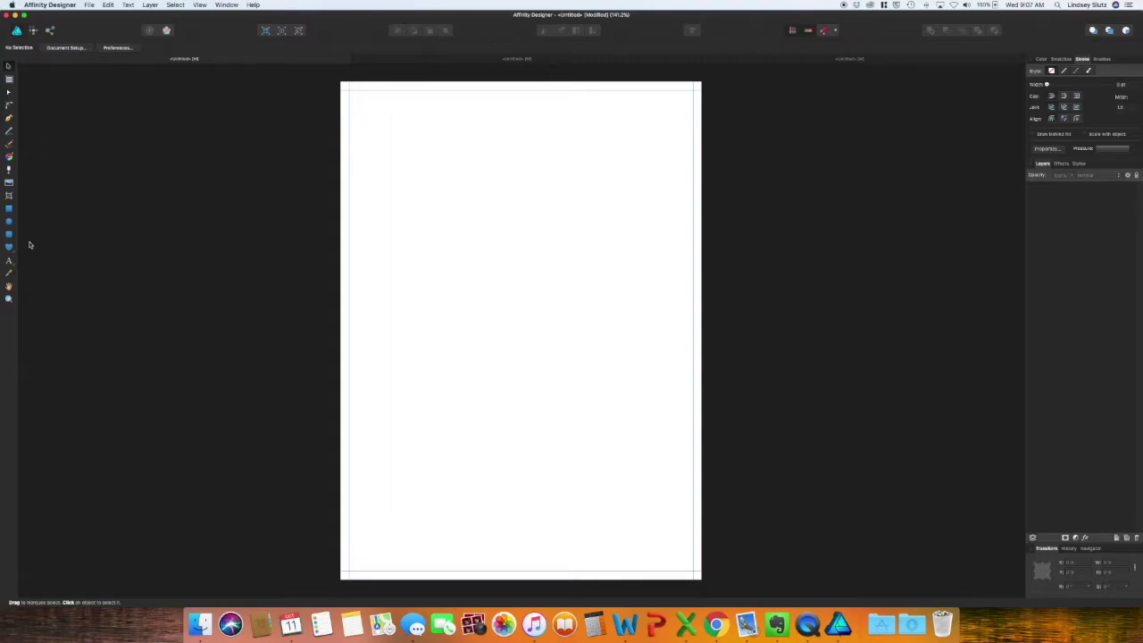
Type 'Let's' and 'Party' on two lines as artistic text near the top of the page.
left_click(9, 263)
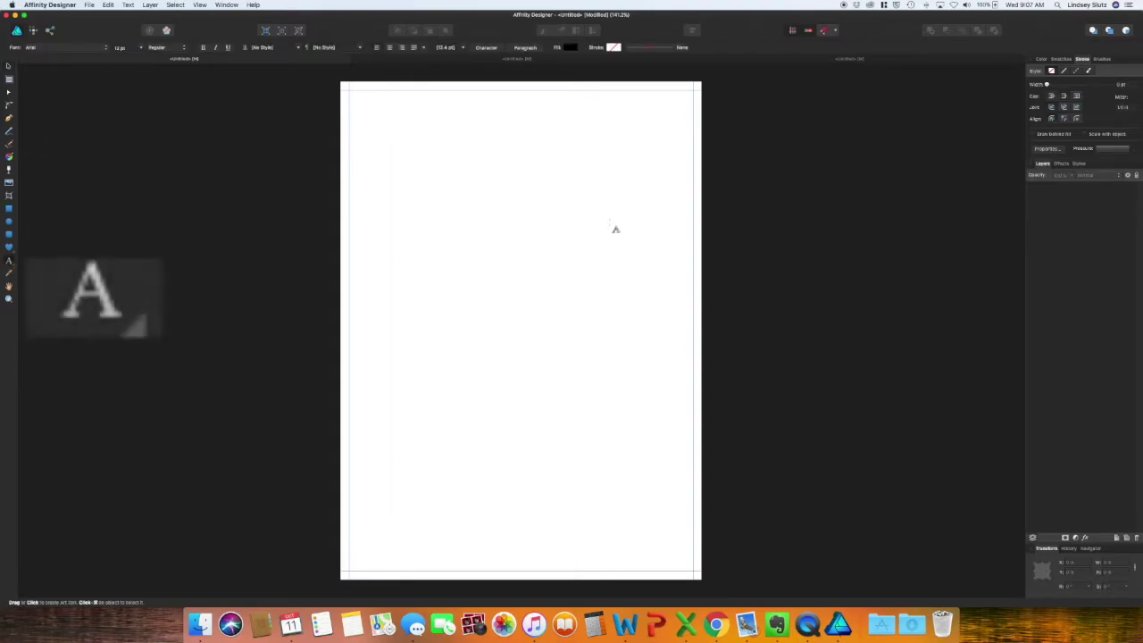
left_click_drag(445, 181, 473, 219)
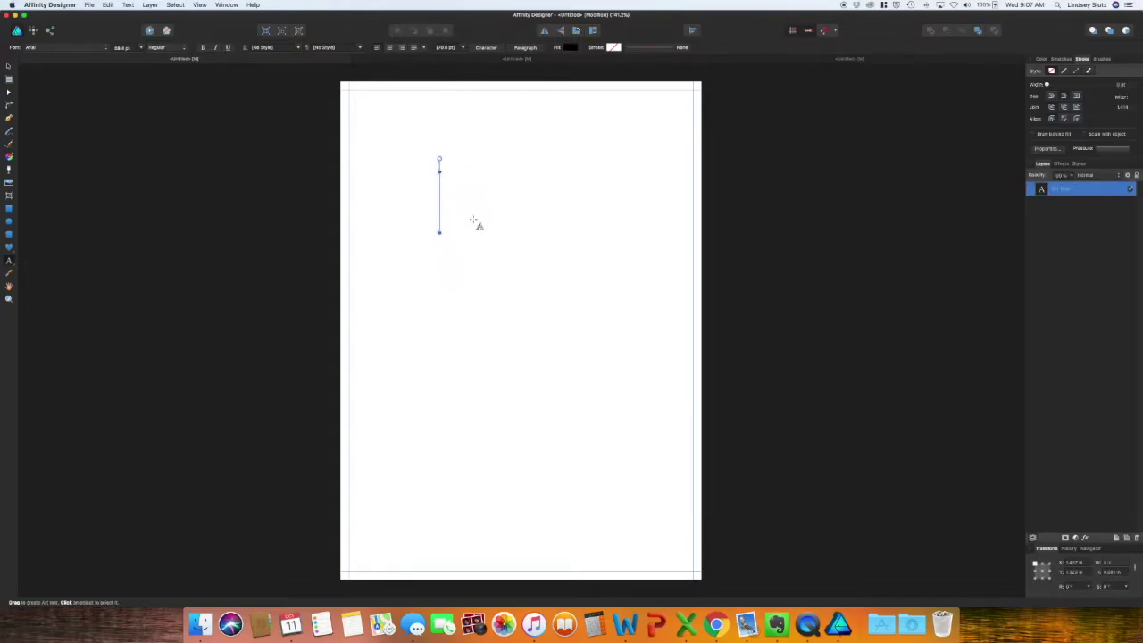
type("Let's")
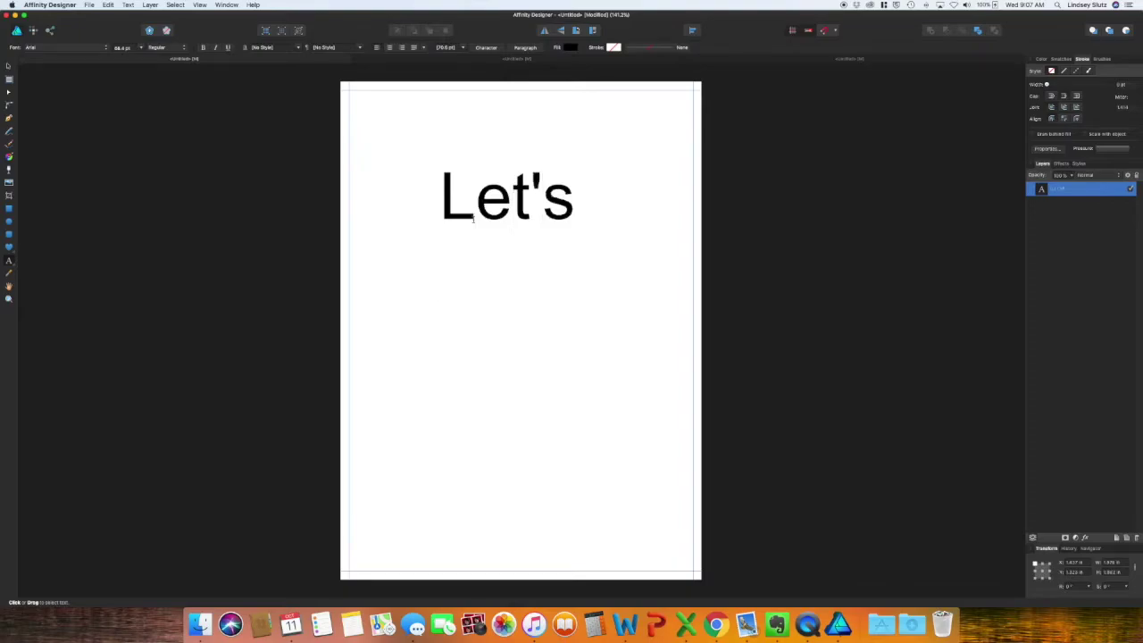
key("Return")
type("Party")
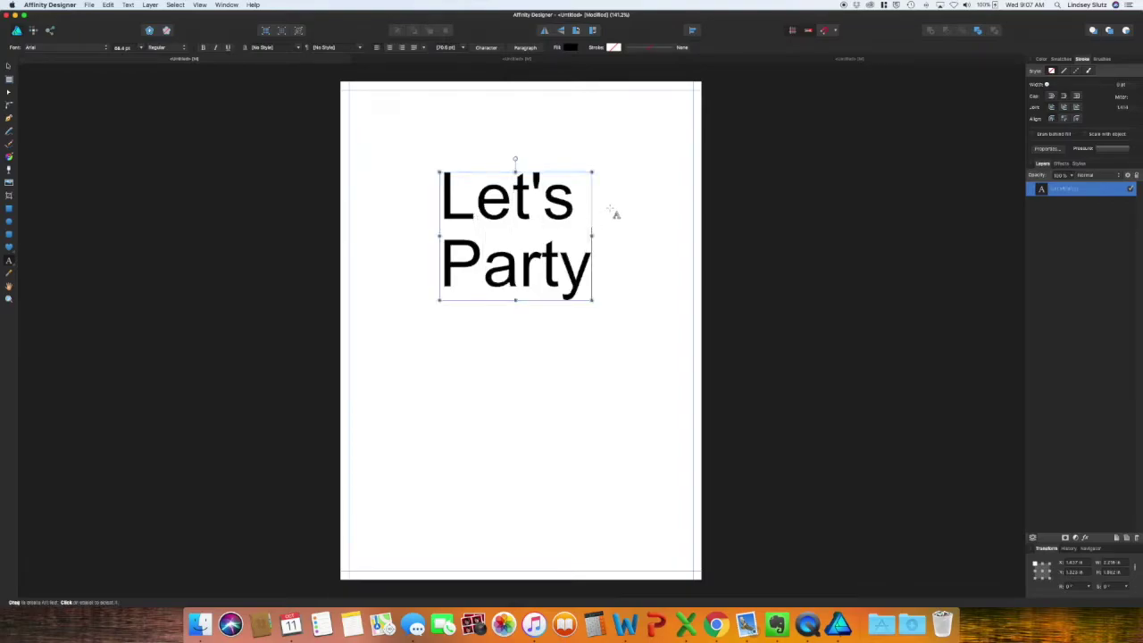
Set the Let's Party text in a flowing script font.
left_click_drag(585, 284, 439, 187)
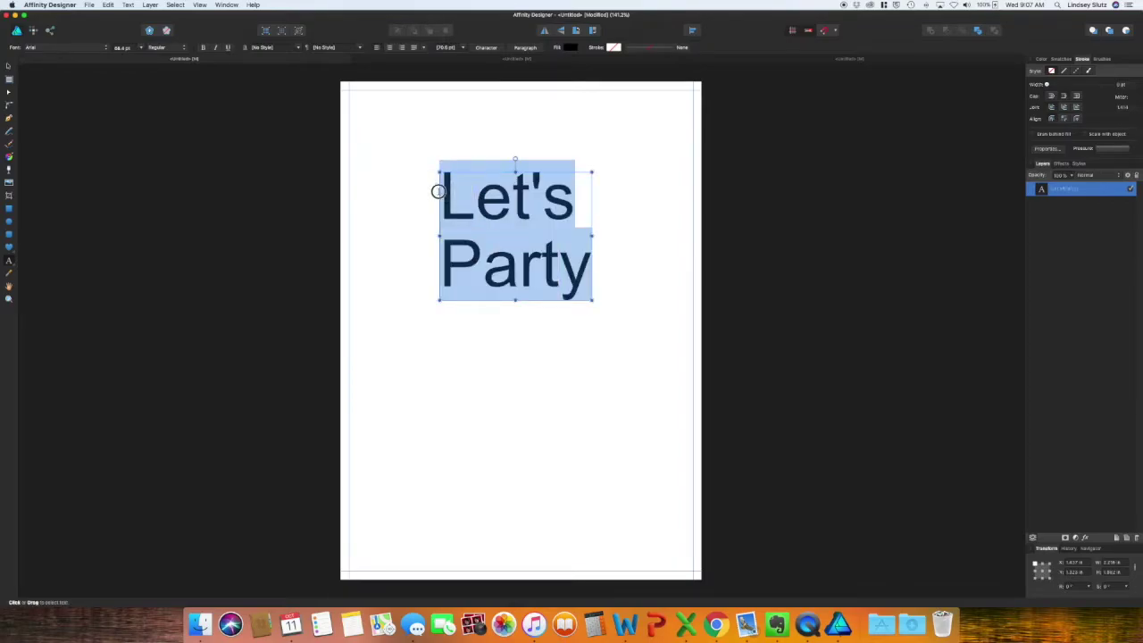
left_click(70, 49)
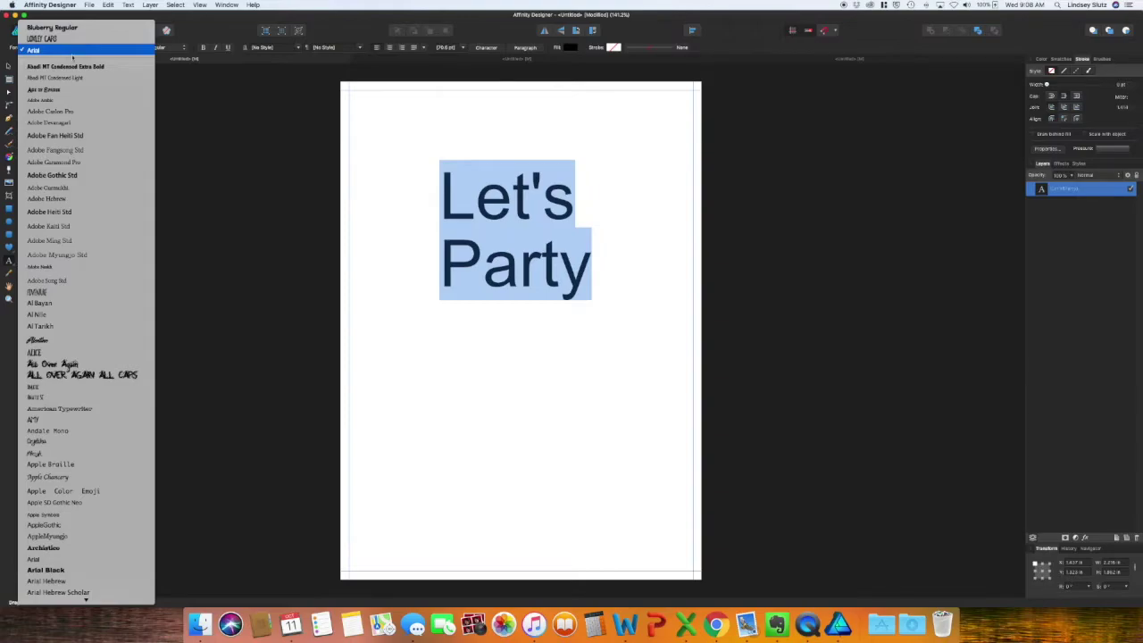
scroll(89, 268, "down", 15)
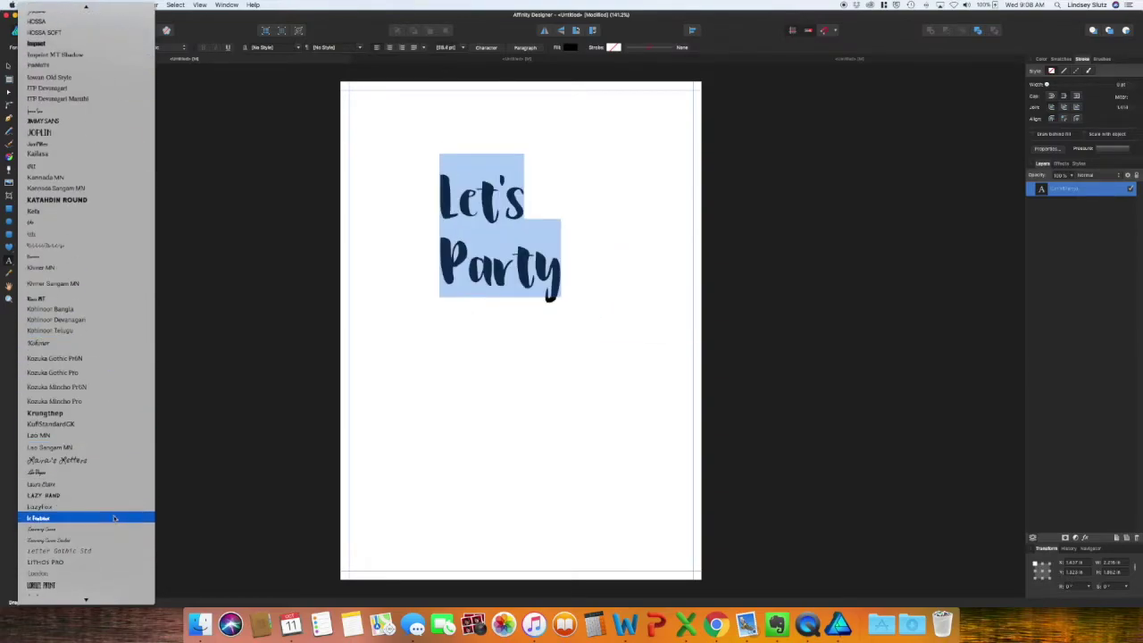
left_click(109, 425)
left_click(629, 286)
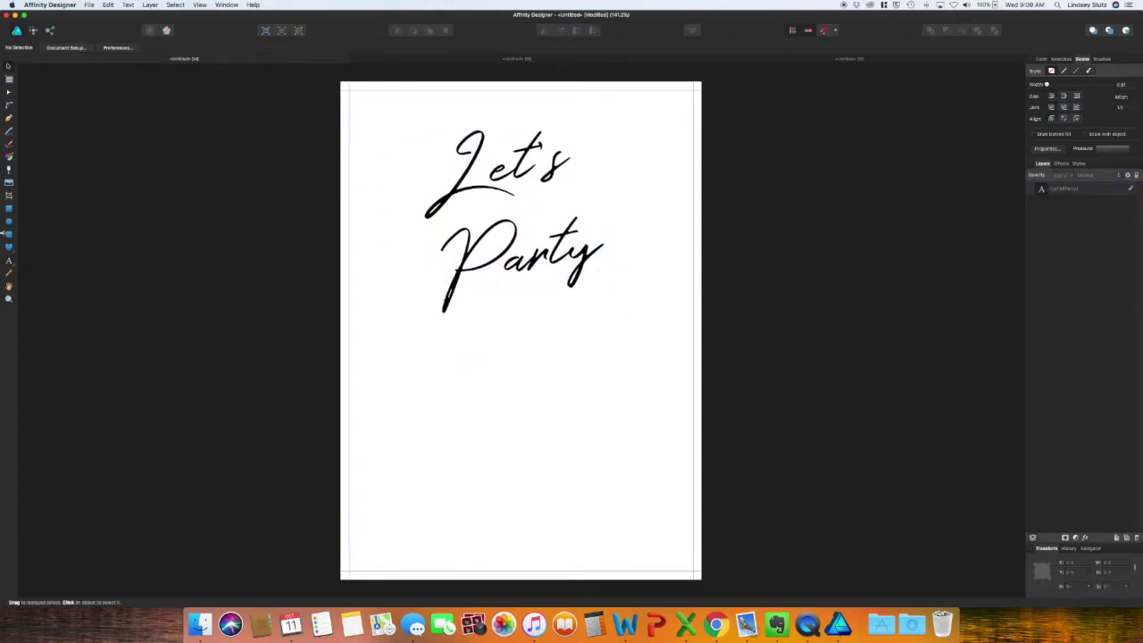
Draw swatch rectangles below the Let's Party text.
left_click(9, 209)
mouse_move(442, 367)
left_mouse_down()
mouse_move(504, 406)
mouse_move(590, 411)
left_mouse_up()
left_click_drag(606, 366, 675, 404)
left_click_drag(492, 424, 628, 456)
Colour the swatches navy, pink, cream, lavender and light pink.
left_click(489, 398)
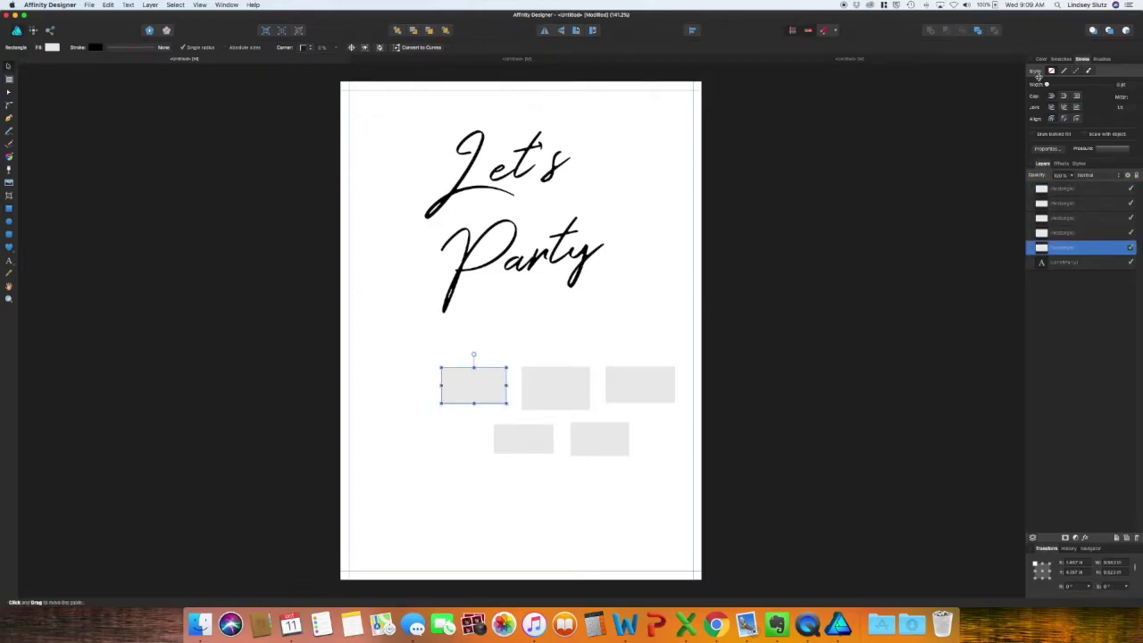
left_click(1041, 59)
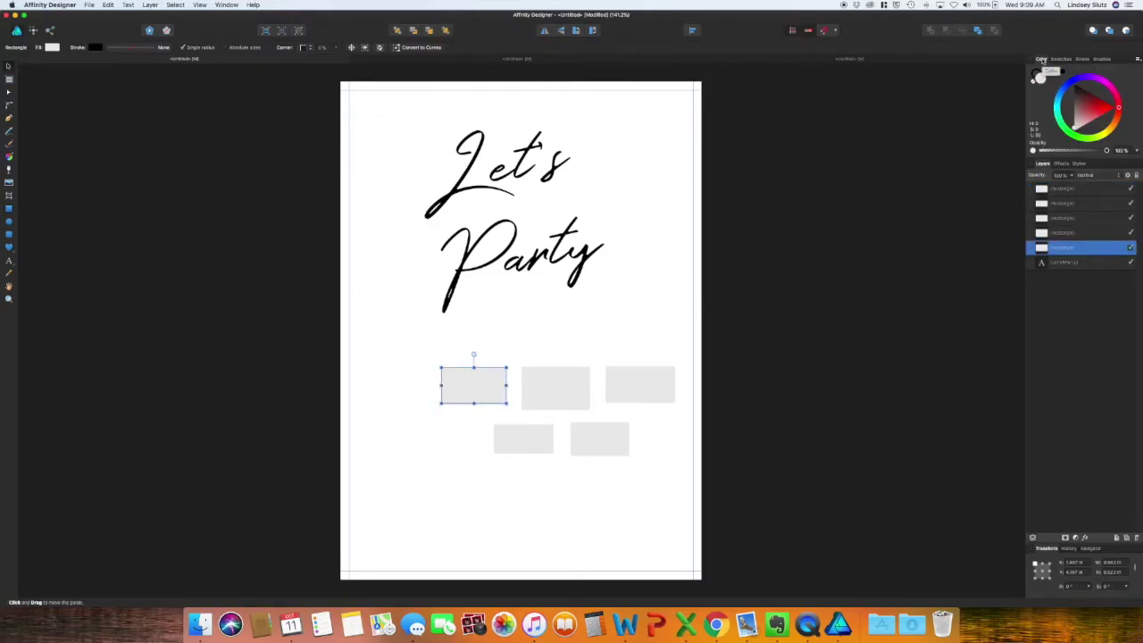
left_click(1077, 86)
left_click_drag(1076, 85, 1099, 105)
left_click(1072, 232)
left_click(1116, 93)
left_click(1072, 218)
left_click(1108, 130)
left_click(1072, 203)
left_click(1083, 116)
left_click(1072, 188)
left_click(1106, 100)
Make the Let's Party text navy and move the swatches to the page bottom.
left_click(1072, 262)
left_click_drag(613, 441, 595, 554)
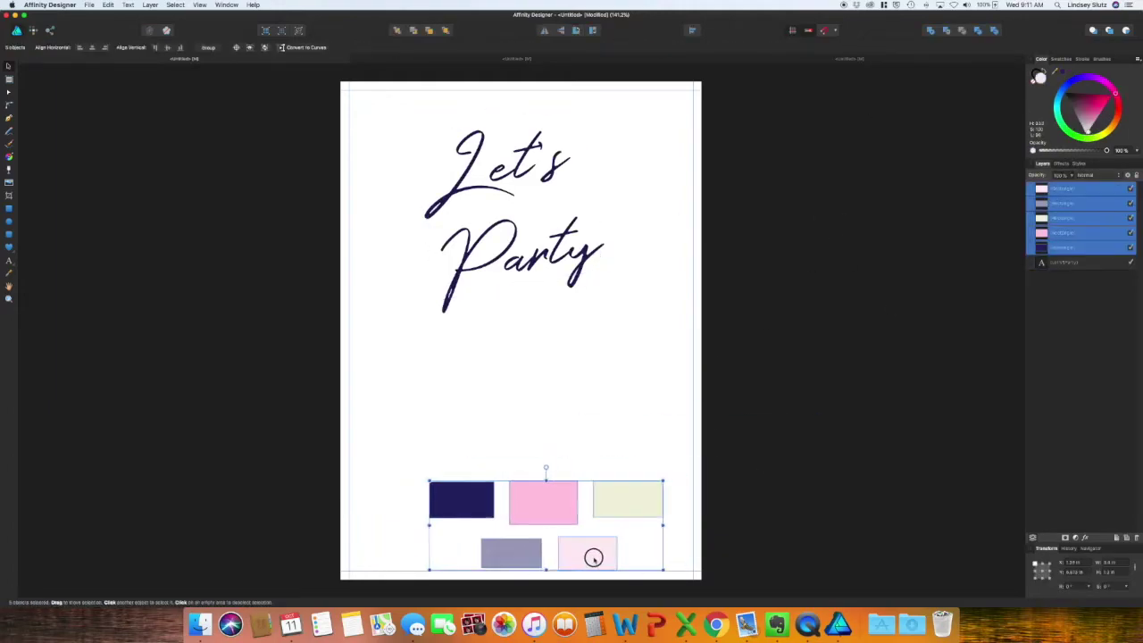
left_click(602, 341)
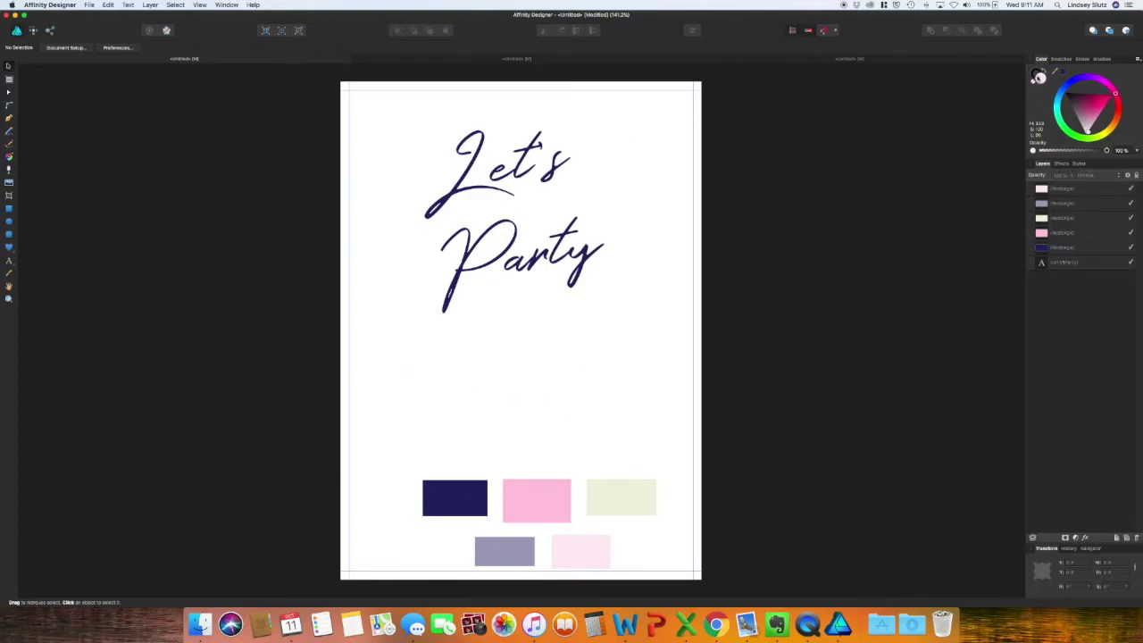
left_click(1039, 77)
Set the fill to navy and scatter small navy dots around the card edges.
left_click(1042, 80)
left_click(1061, 75)
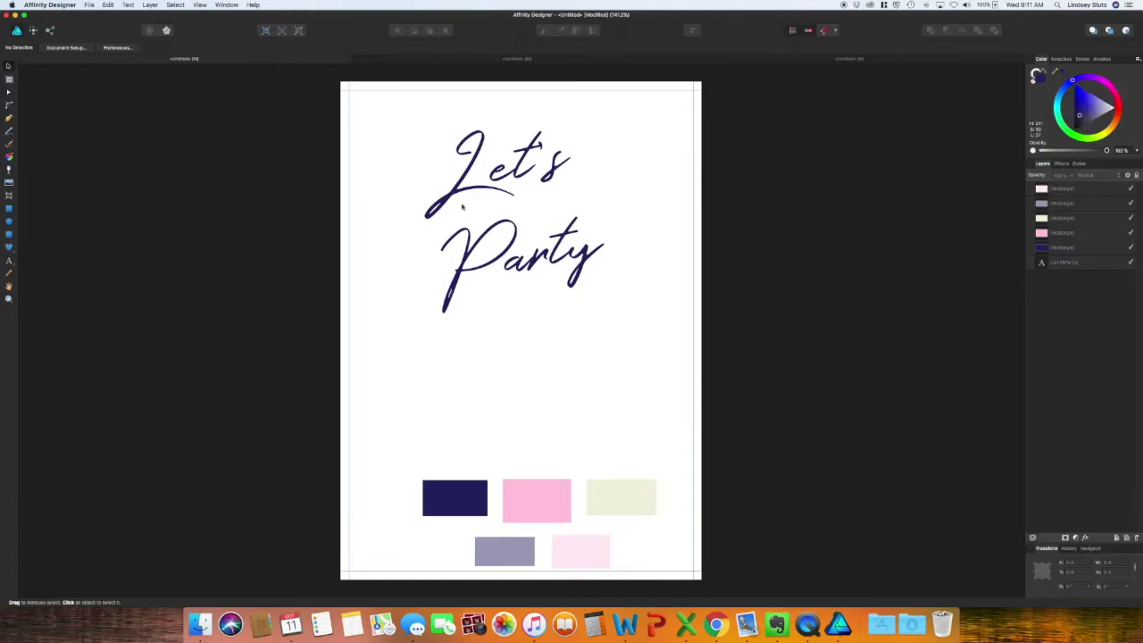
left_click(10, 225)
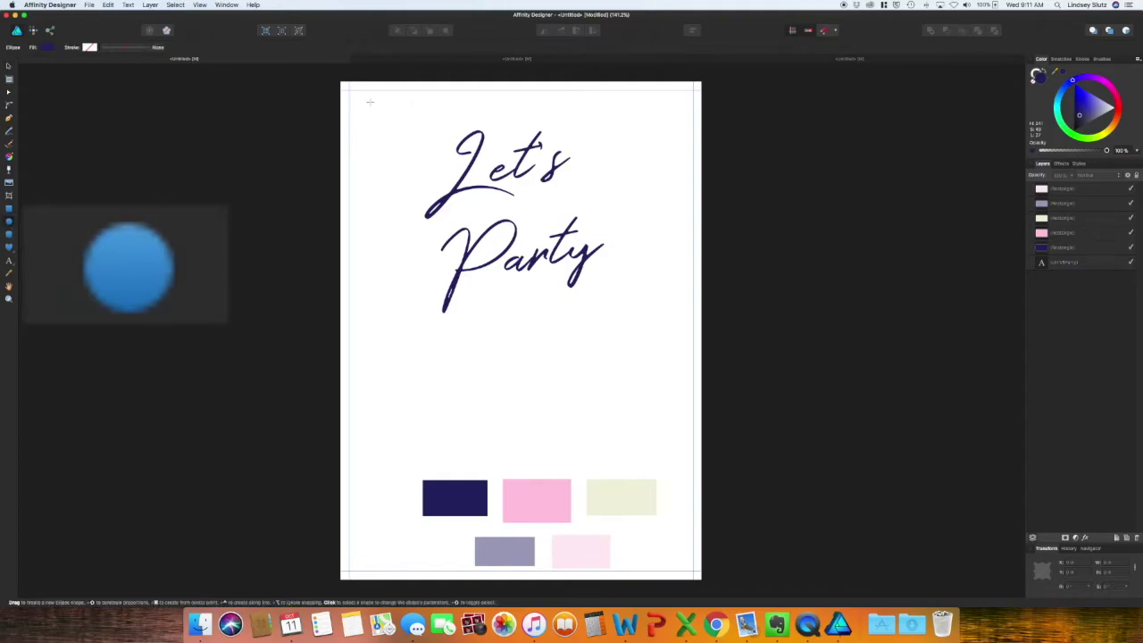
left_click_drag(369, 101, 383, 117)
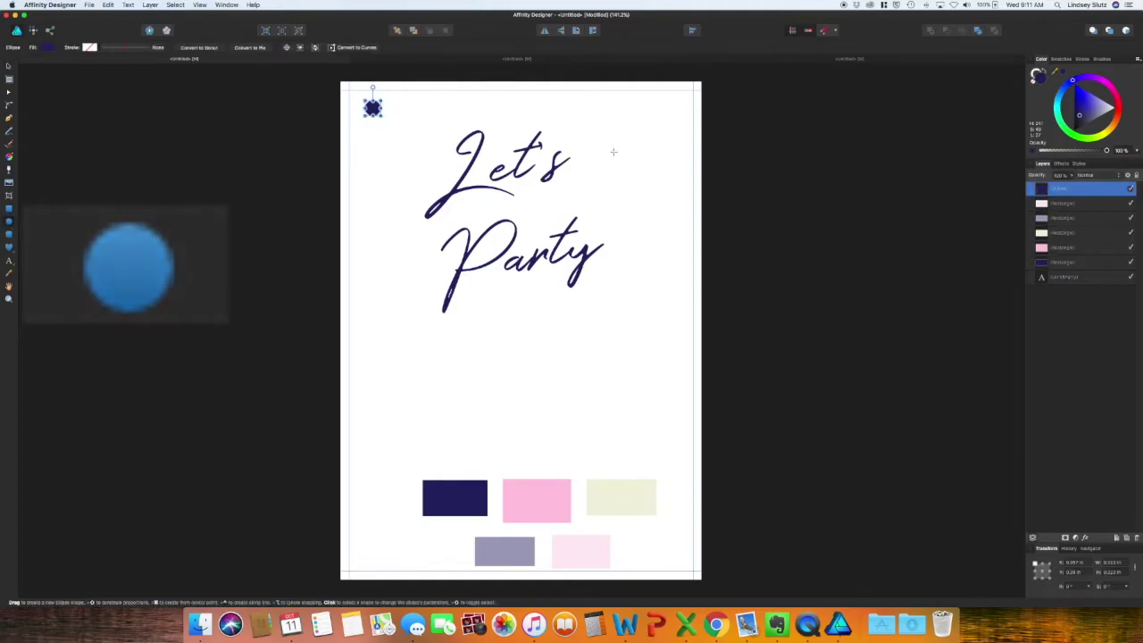
left_click_drag(634, 173, 648, 187)
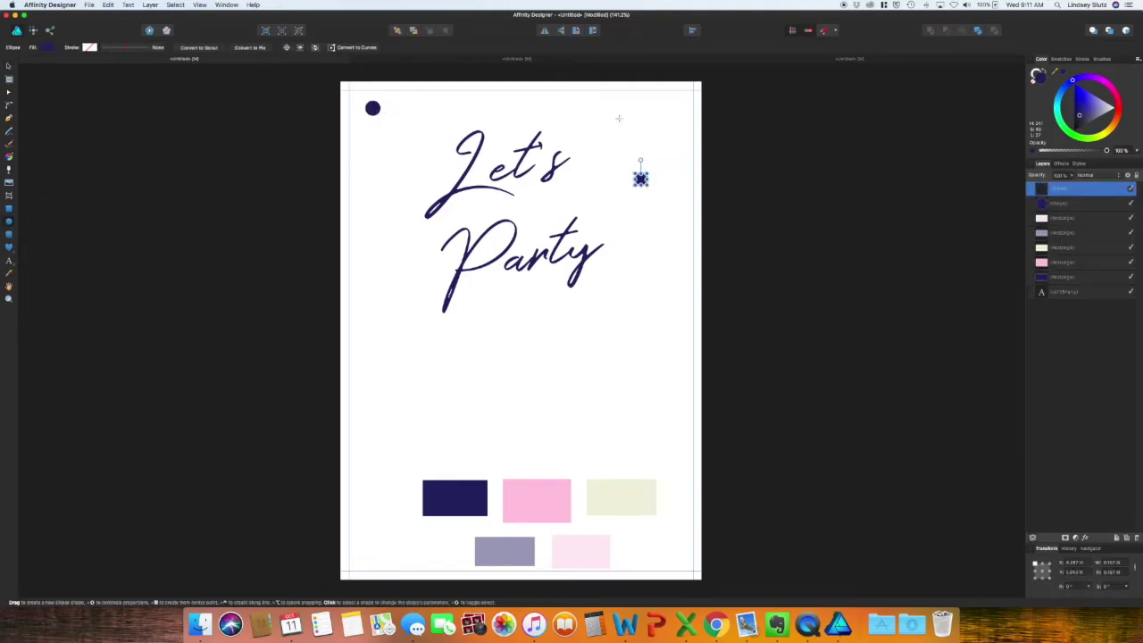
left_click_drag(601, 86, 612, 98)
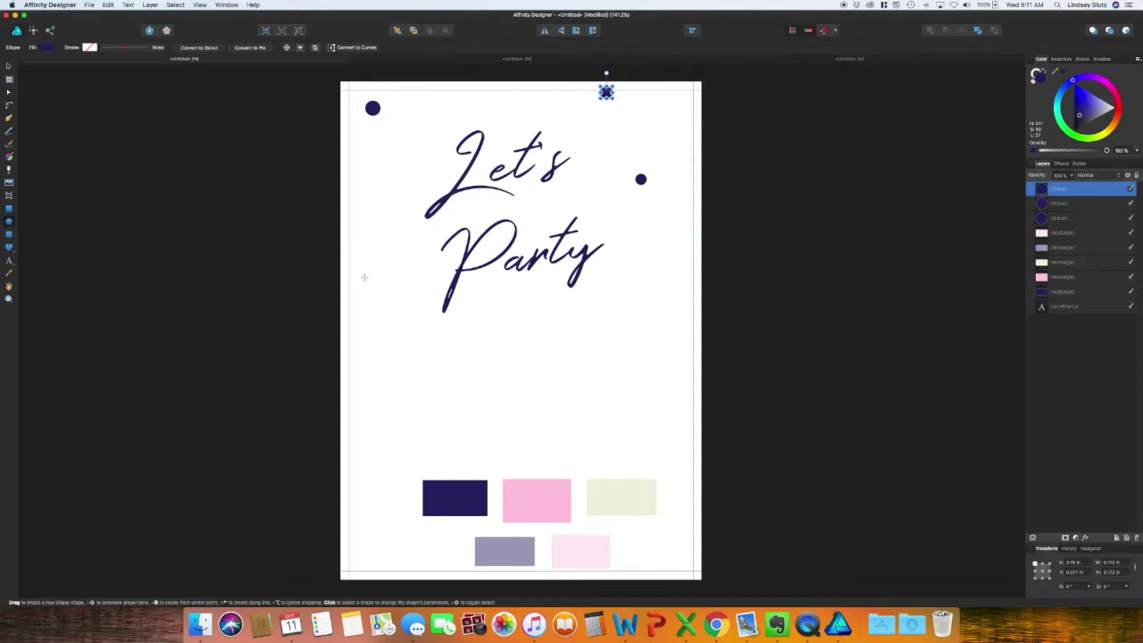
left_click_drag(380, 258, 386, 264)
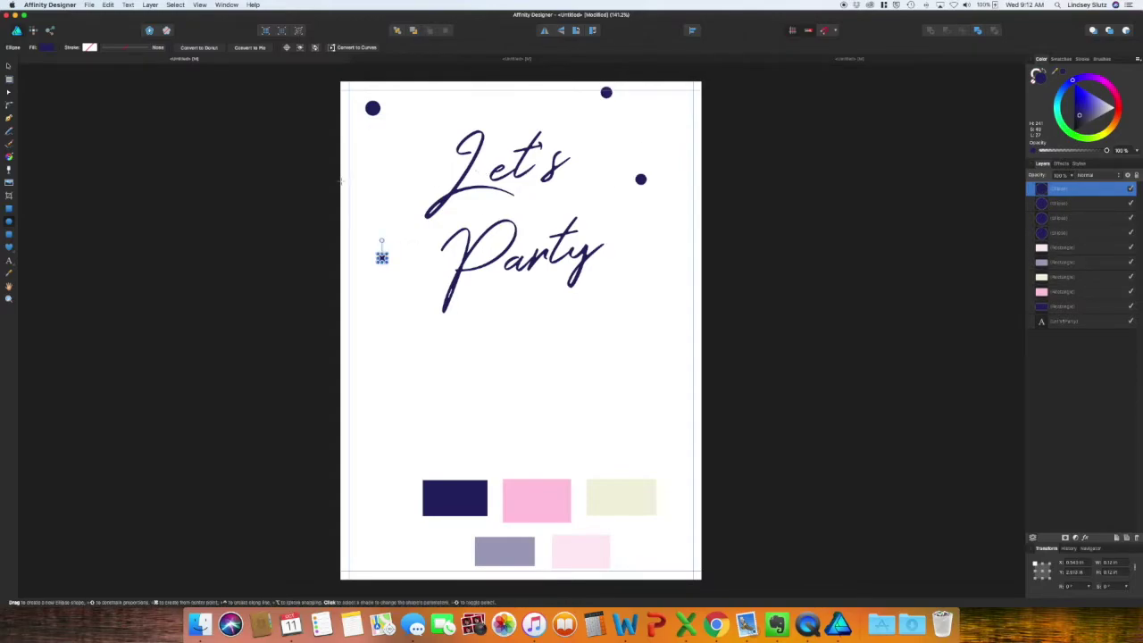
left_click_drag(347, 179, 350, 182)
left_click_drag(352, 565, 356, 572)
left_click_drag(361, 496, 365, 501)
left_click_drag(387, 546, 393, 553)
left_click_drag(451, 565, 458, 572)
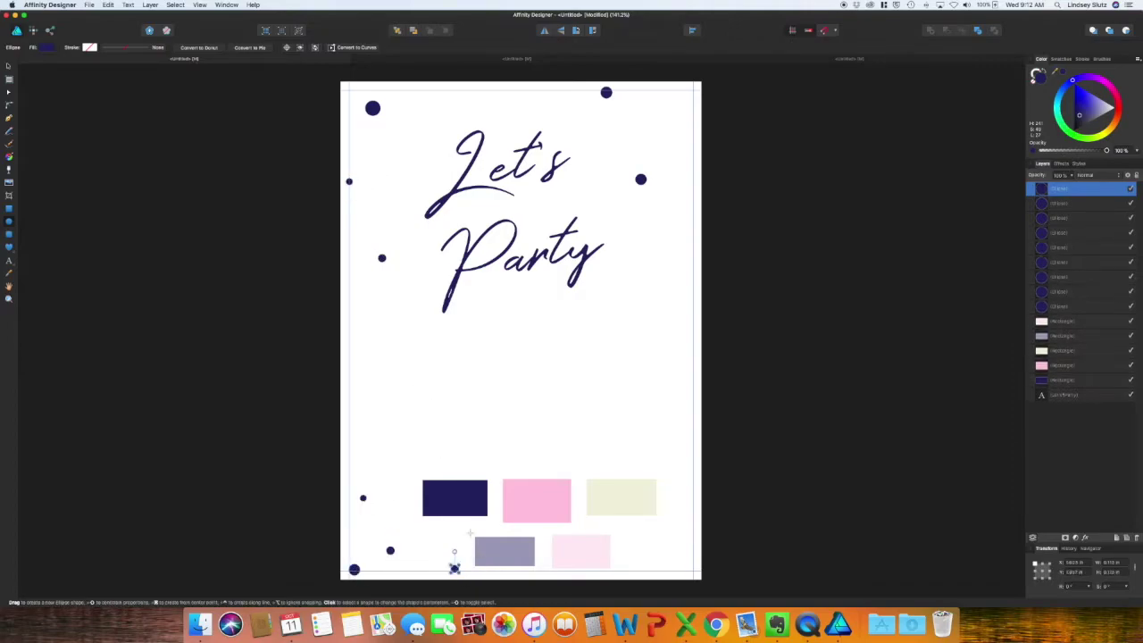
Select the swatch rectangles and move them up toward mid-page.
key("v")
left_click(455, 497)
left_click_drag(611, 520, 623, 381)
left_click(583, 551, "shift")
left_click(636, 494, "shift")
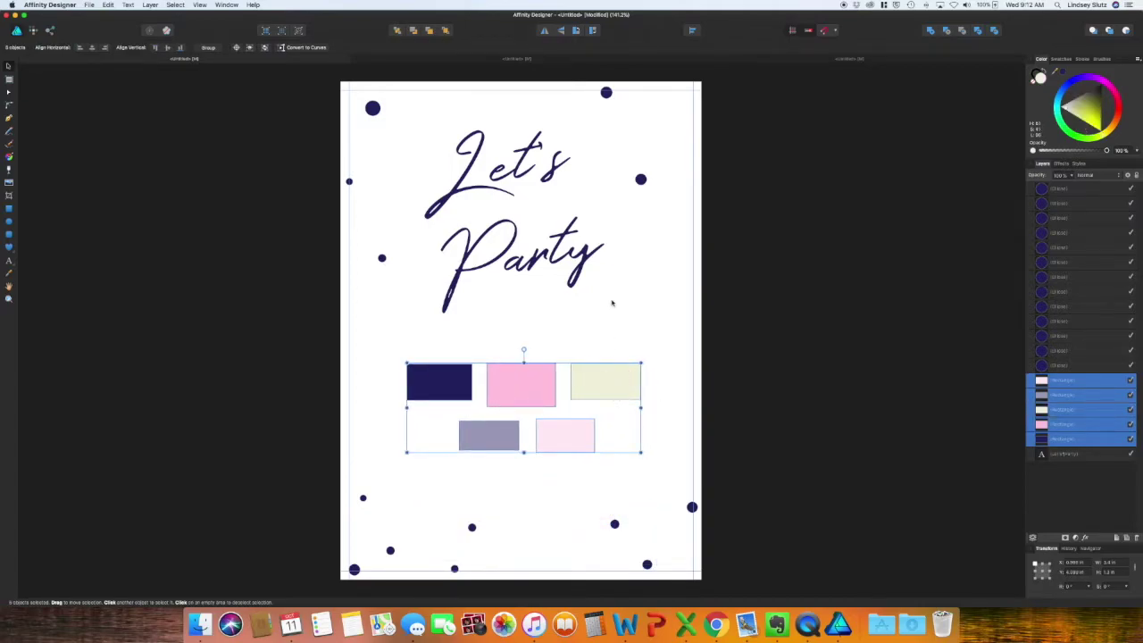
left_click(661, 346)
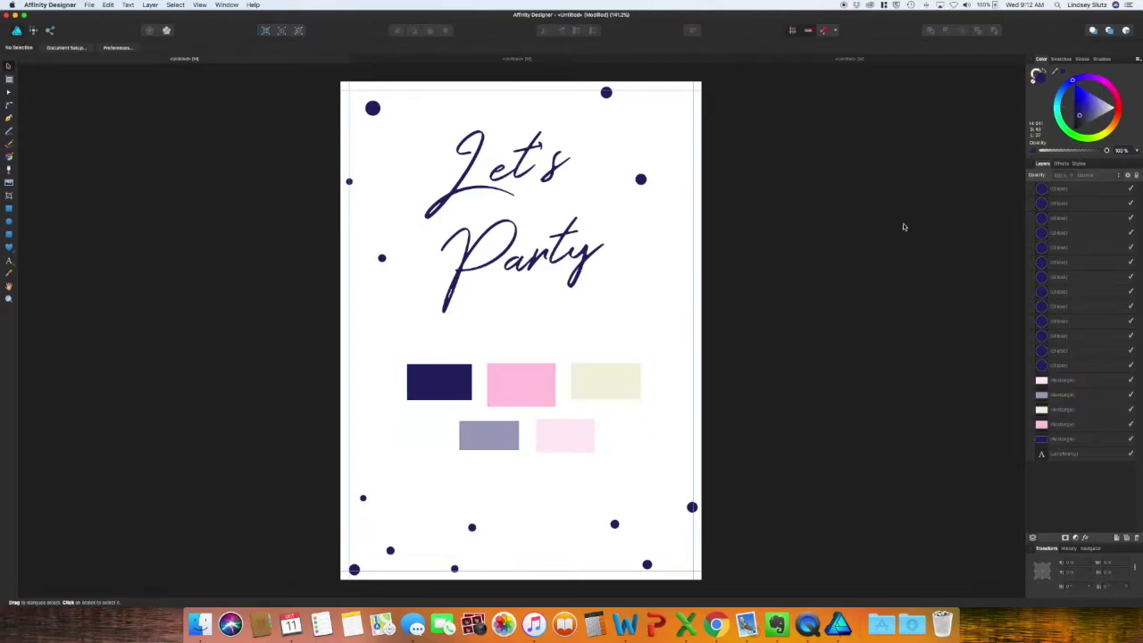
Sample the pink swatch and scatter pink dots above and below the text.
left_click_drag(1069, 73, 521, 382)
left_click(1064, 73)
left_click_drag(407, 153, 419, 165)
left_click_drag(632, 245, 643, 256)
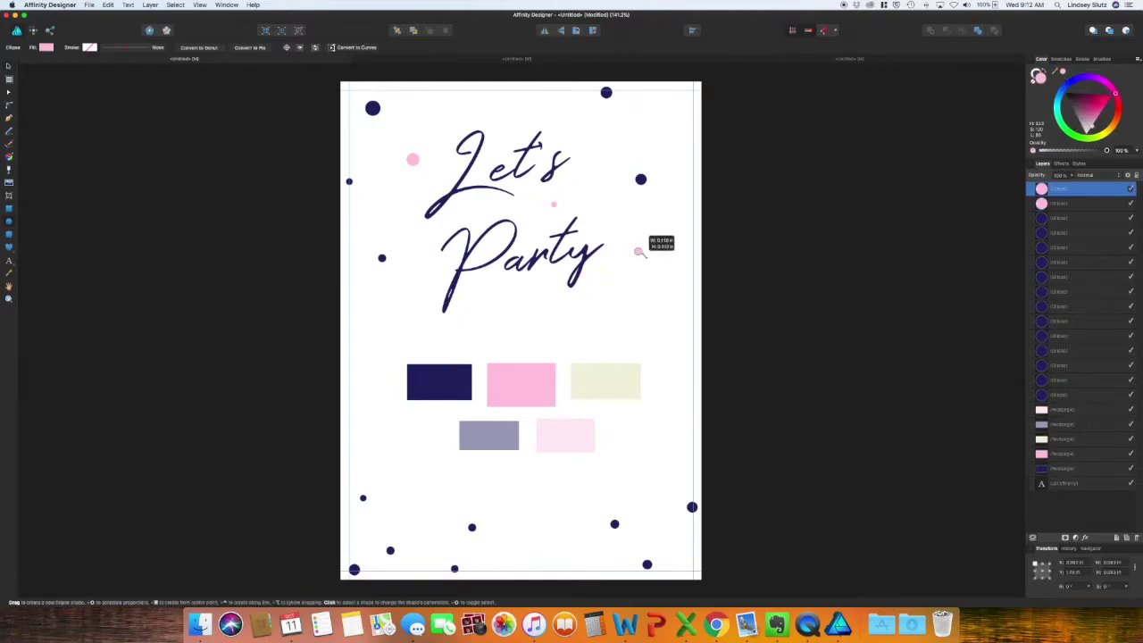
left_click_drag(435, 97, 448, 109)
left_click_drag(664, 128, 677, 141)
left_click_drag(349, 209, 361, 221)
left_click_drag(413, 521, 426, 533)
left_click_drag(556, 530, 569, 542)
left_click_drag(684, 551, 697, 564)
Sample the cream swatch and scatter cream dots across the card.
left_click_drag(1063, 75, 595, 378)
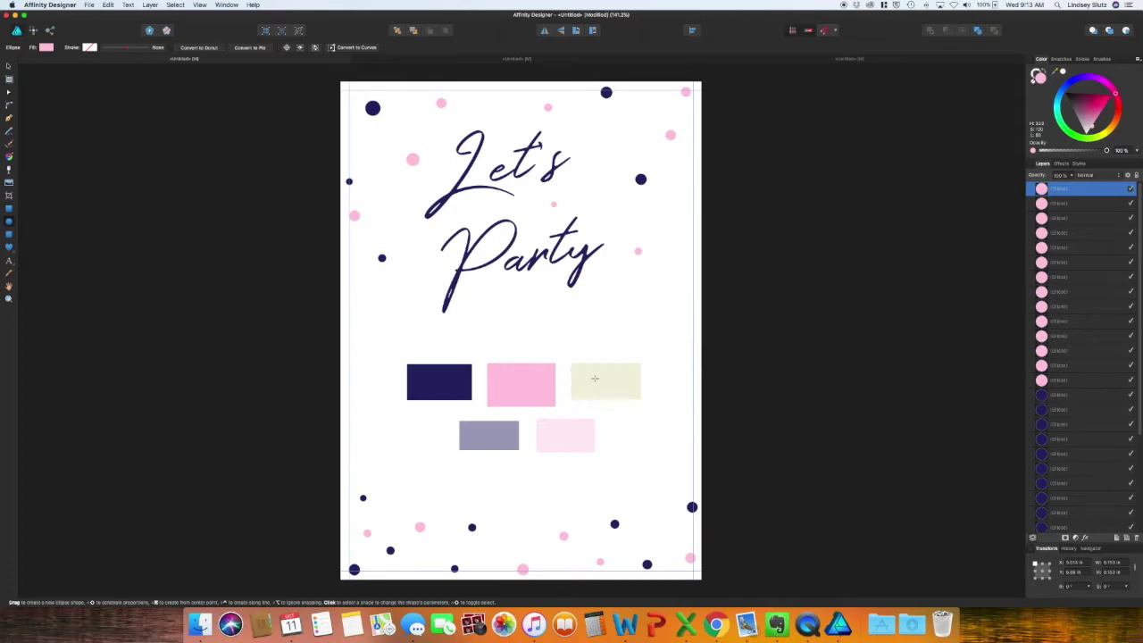
left_click(1064, 73)
left_click_drag(409, 119, 421, 131)
left_click_drag(495, 126, 507, 138)
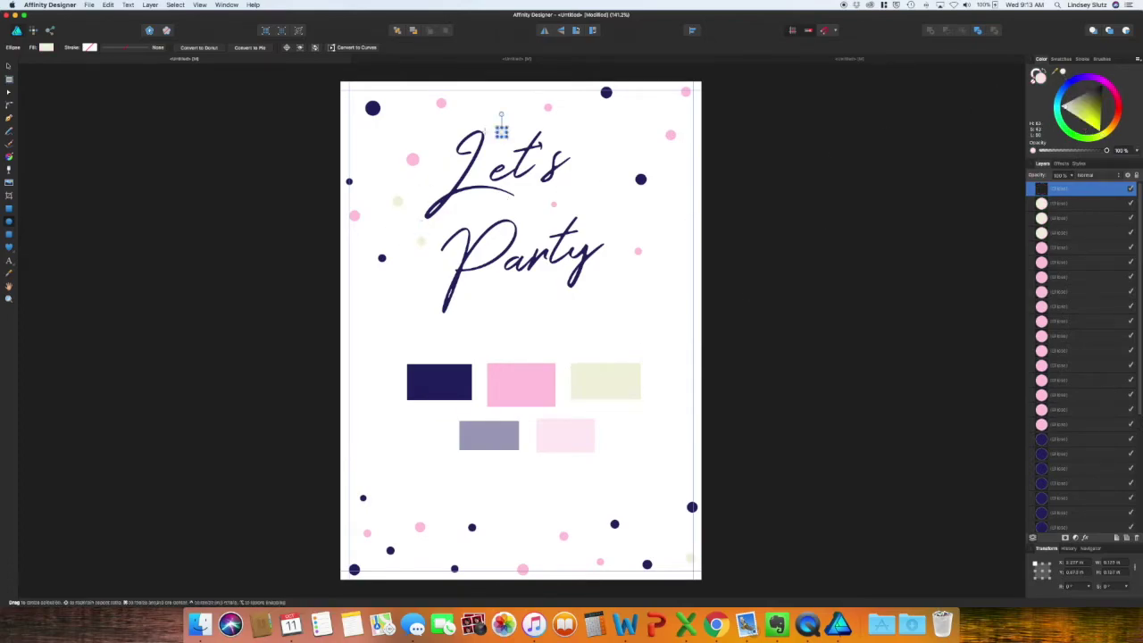
left_click_drag(575, 113, 588, 125)
left_click_drag(625, 114, 636, 126)
left_click_drag(678, 159, 691, 171)
left_click_drag(526, 533, 538, 546)
left_click_drag(653, 528, 665, 540)
left_click_drag(398, 555, 411, 568)
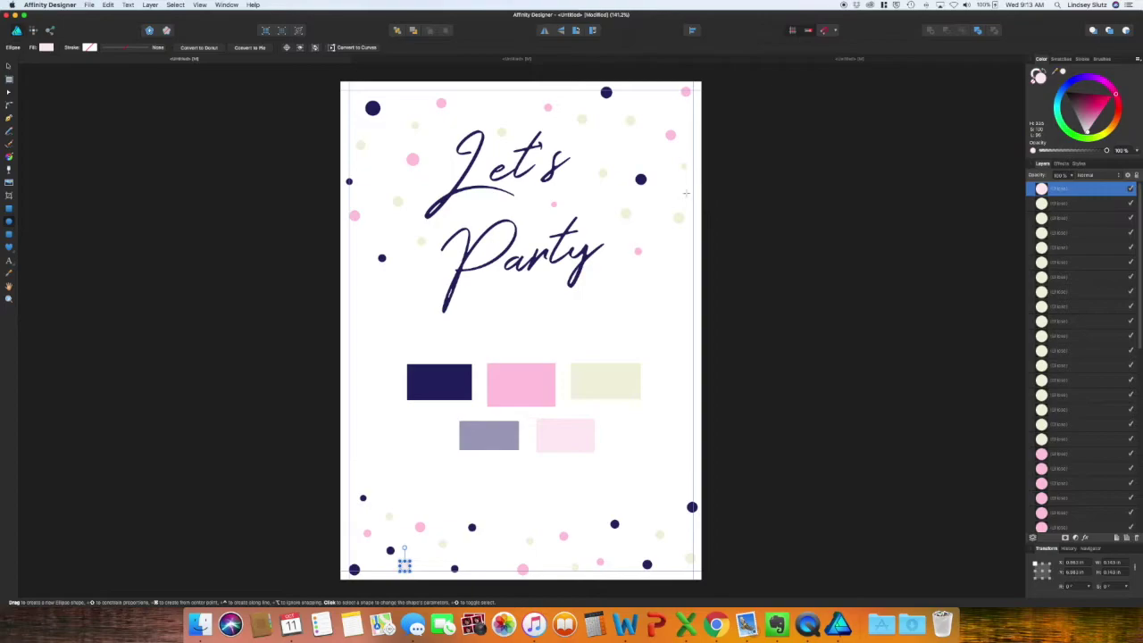
left_click_drag(640, 176, 654, 188)
Add two more small dots near the top and select the light pink swatch.
left_click_drag(360, 143, 366, 149)
left_click_drag(604, 136, 610, 141)
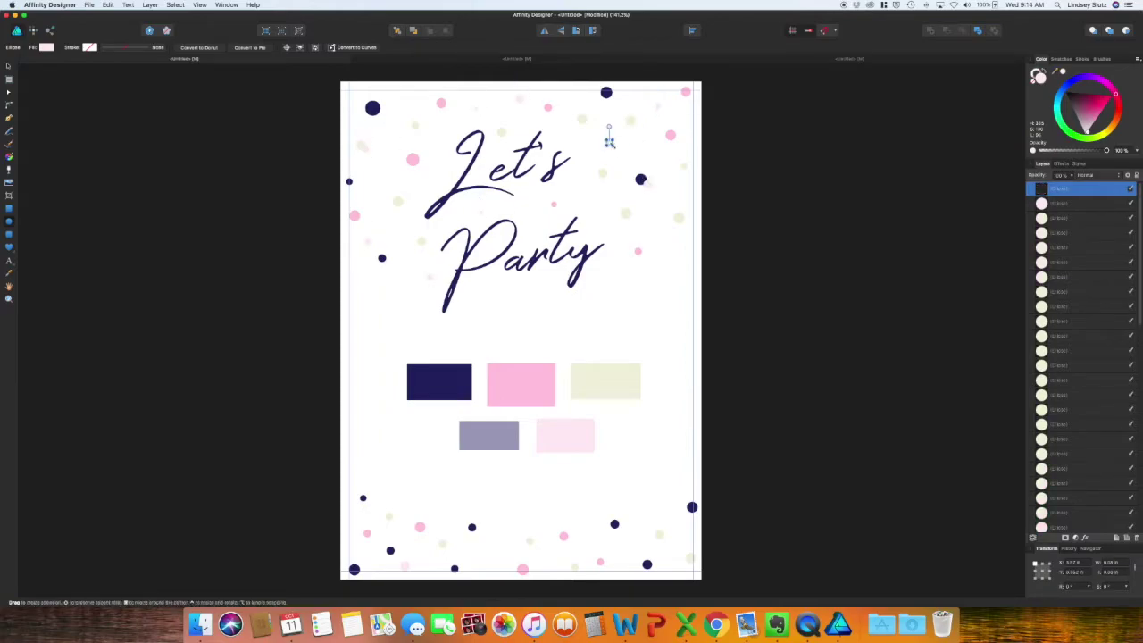
left_click(829, 191)
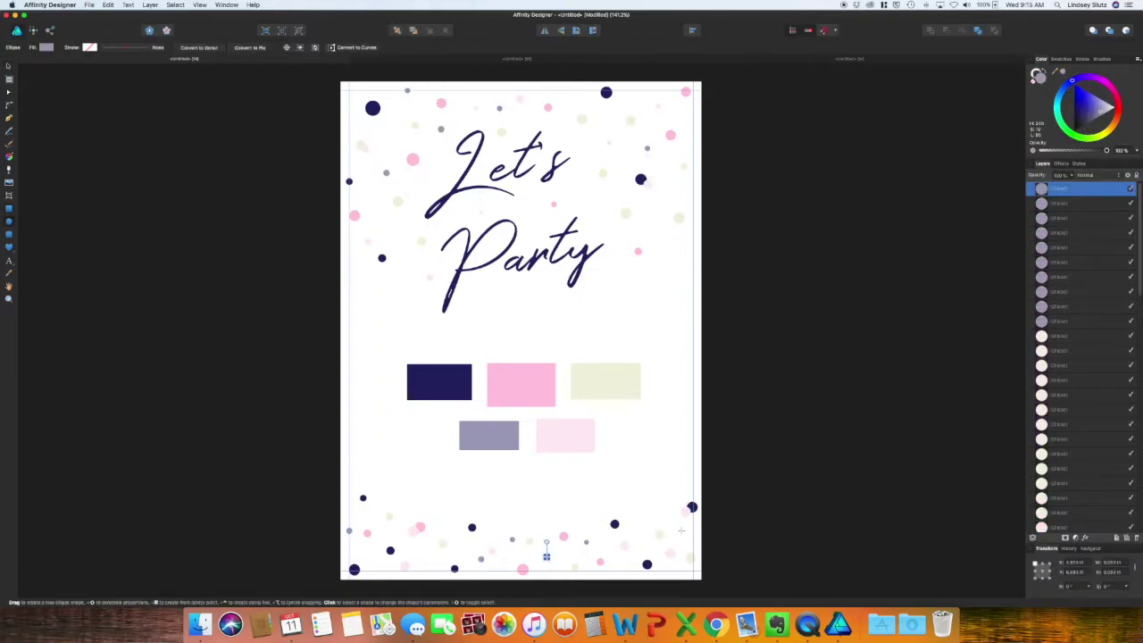
left_click(565, 435)
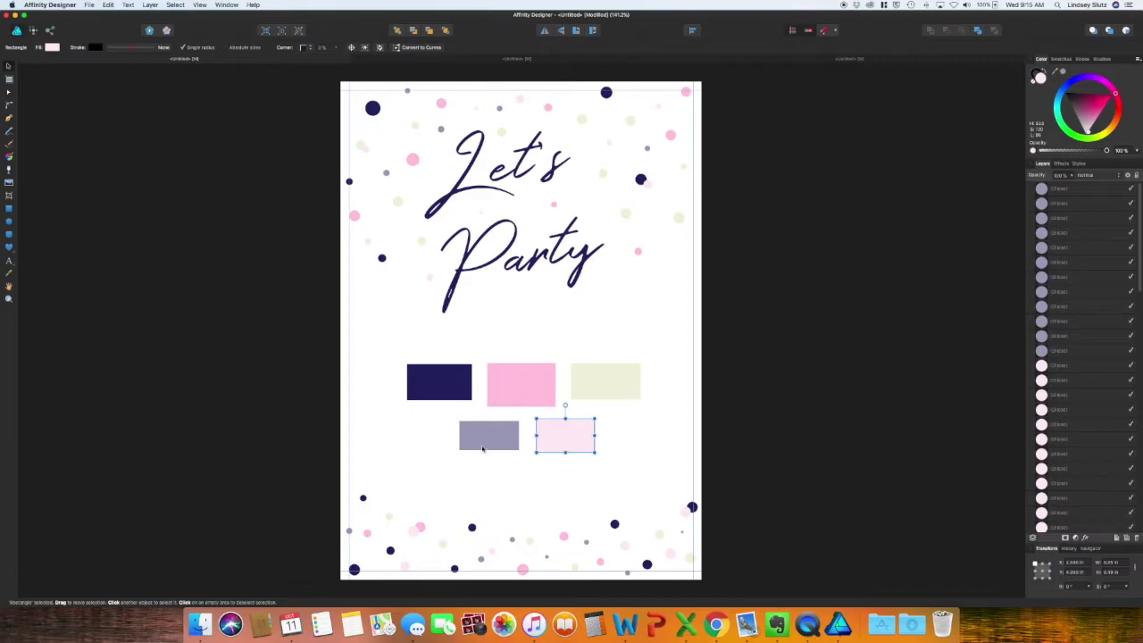
Move the lavender, cream and light pink swatches up over the Party text.
left_click(483, 449, "shift")
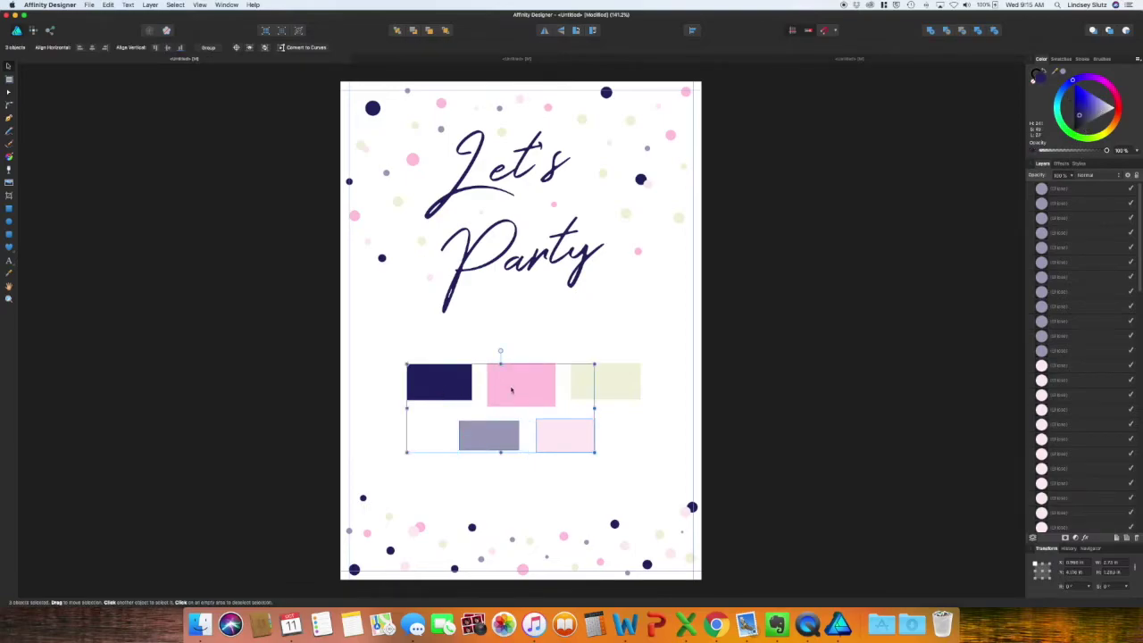
left_click(627, 390, "shift")
left_click_drag(620, 388, 648, 243)
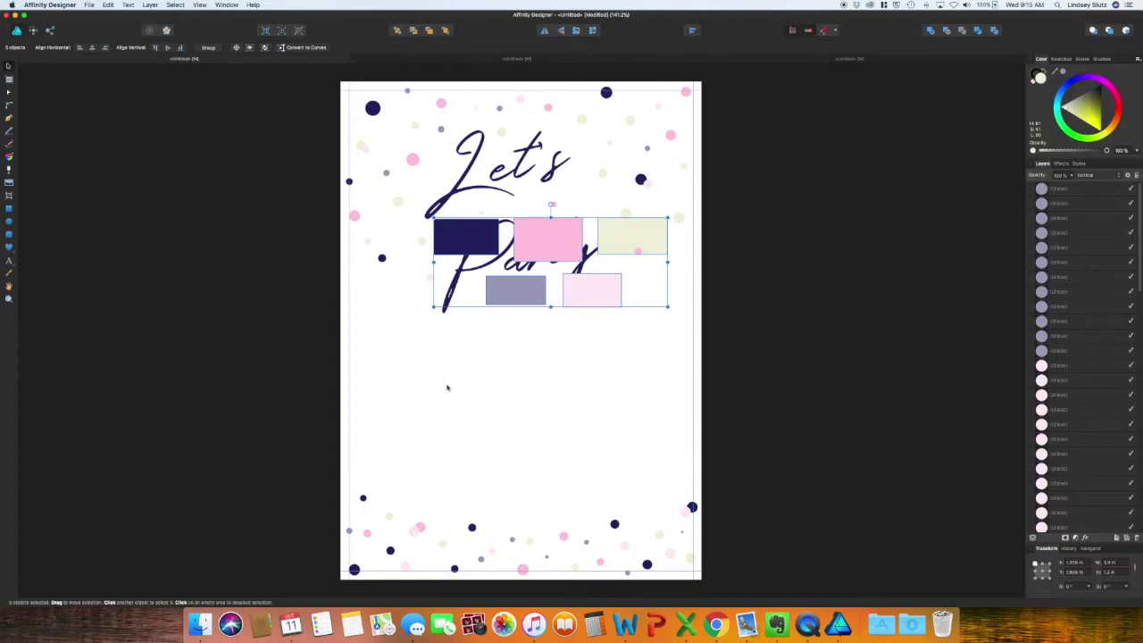
Add a script line announcing the birthday person is turning 30 and enlarge it across the page.
left_click(9, 260)
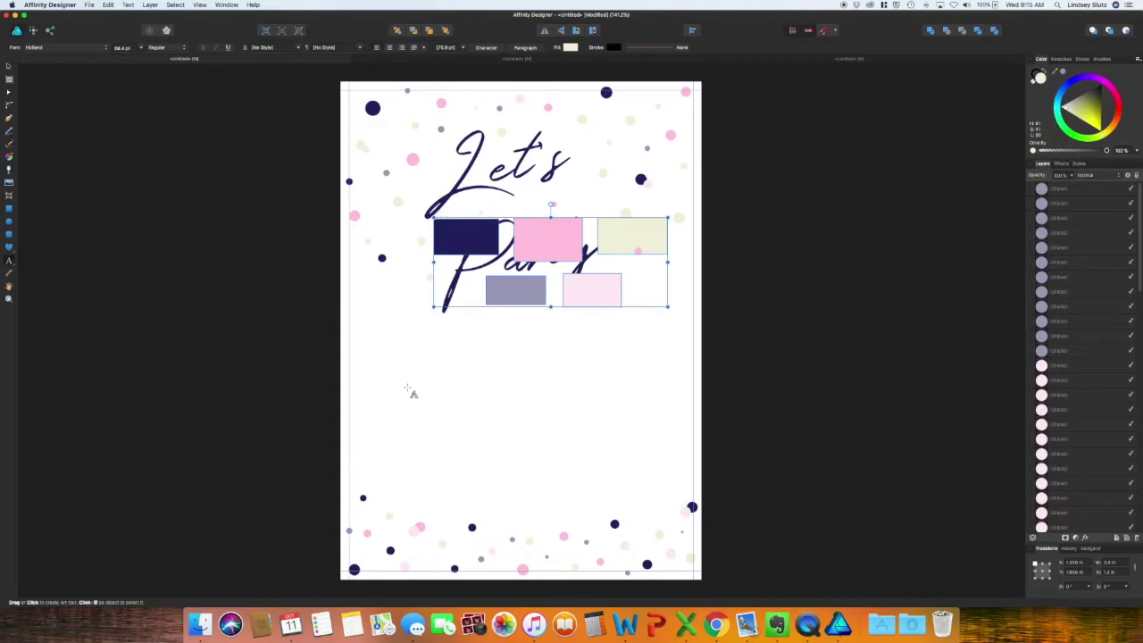
left_click_drag(538, 398, 548, 410)
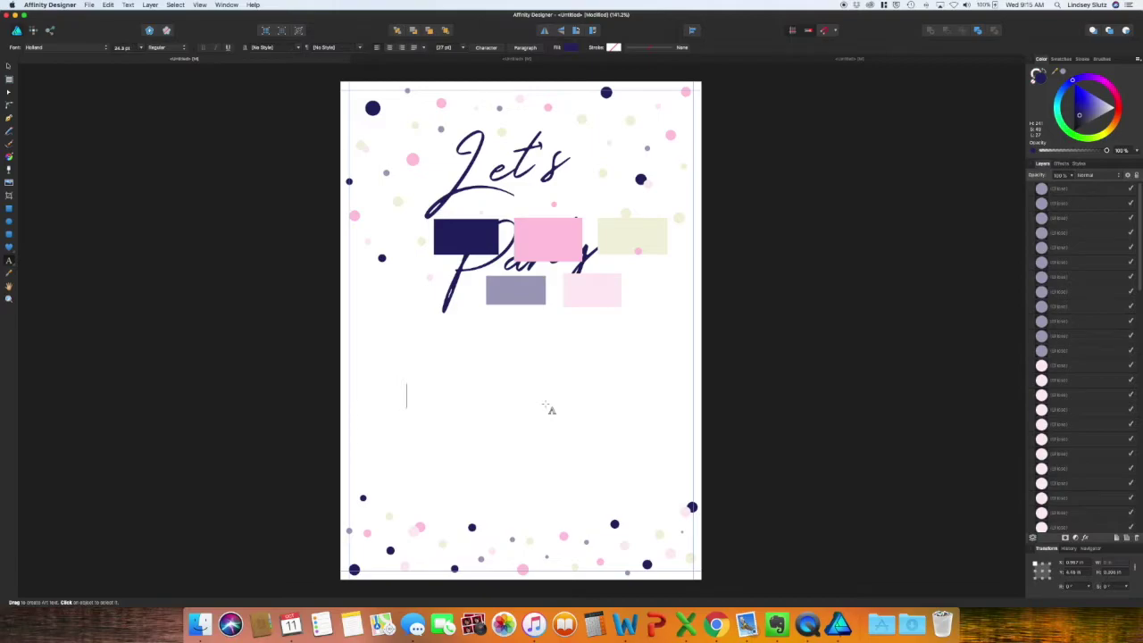
type("Ashley is turning")
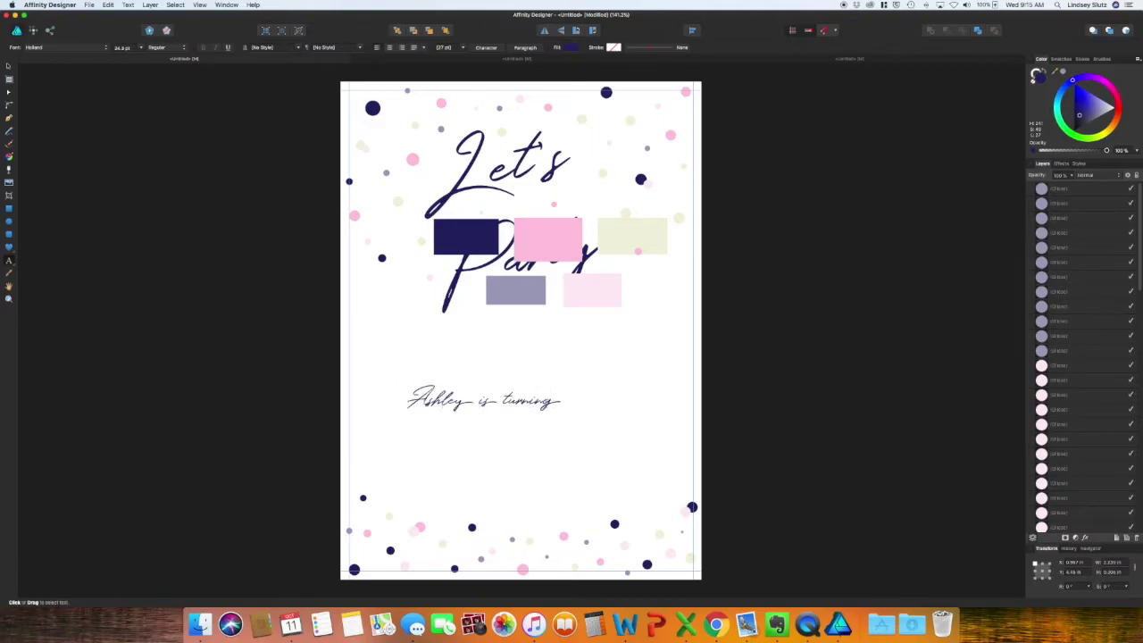
type(" 30!")
key("Escape")
left_click_drag(404, 394, 368, 380)
left_click(99, 205)
key("t")
left_click(72, 47)
scroll(85, 268, "down", 5)
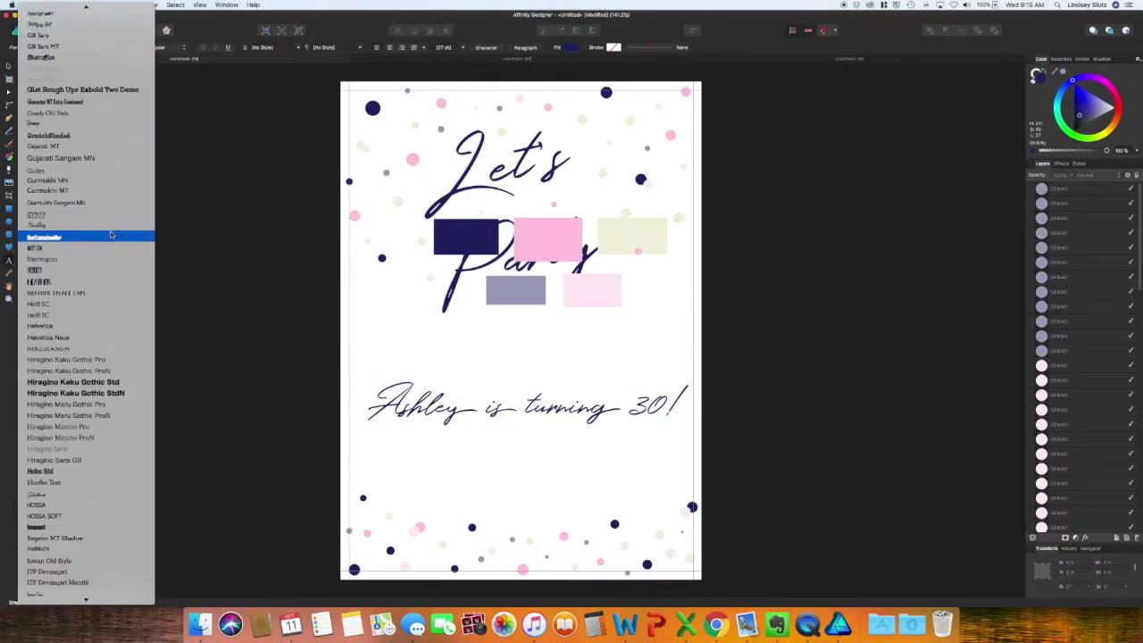
key("Escape")
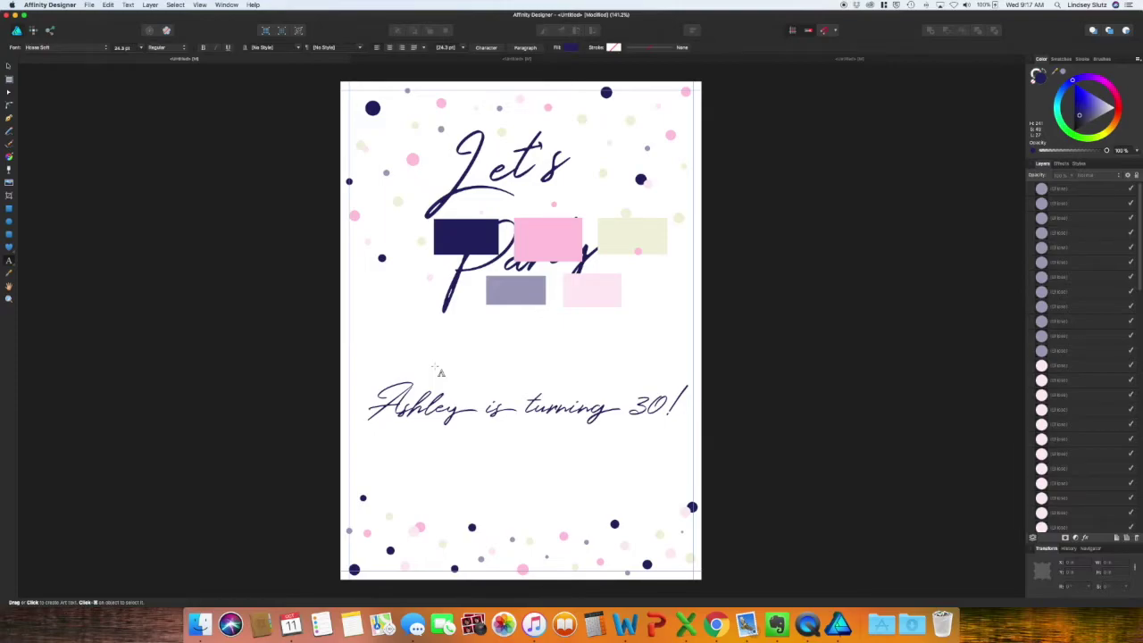
Add a 'HELP US CELEBRATE' heading and a 'SATURDAY, OCTOBER 15TH AT 8PM' date line, both 12 pt.
left_click(439, 370)
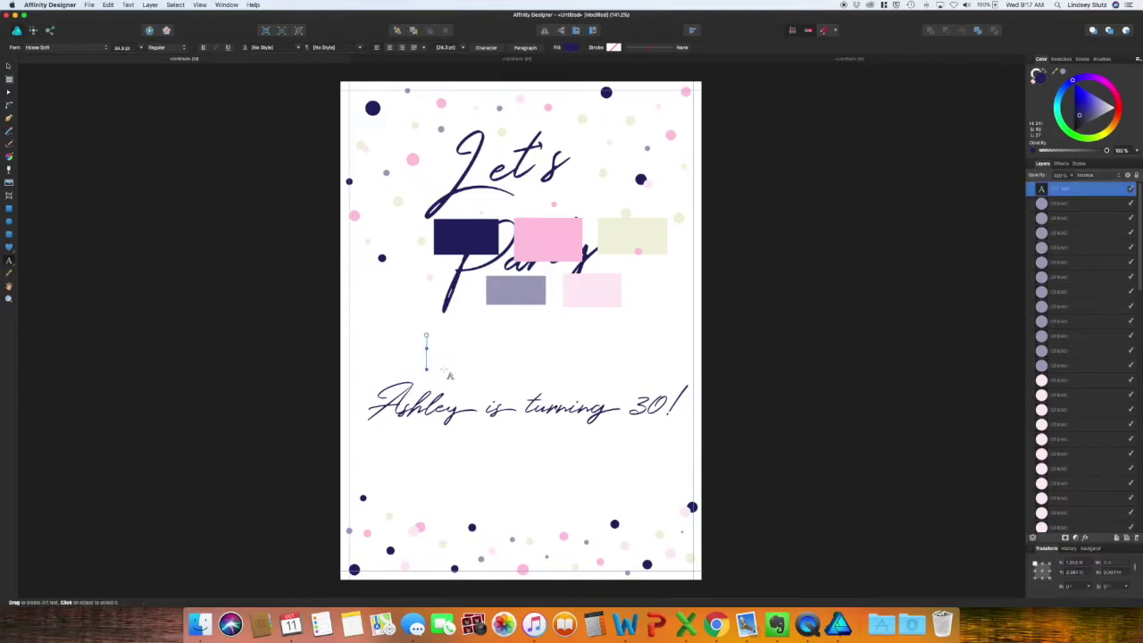
key("super+v")
key("super+a")
left_click(462, 46)
left_click(462, 152)
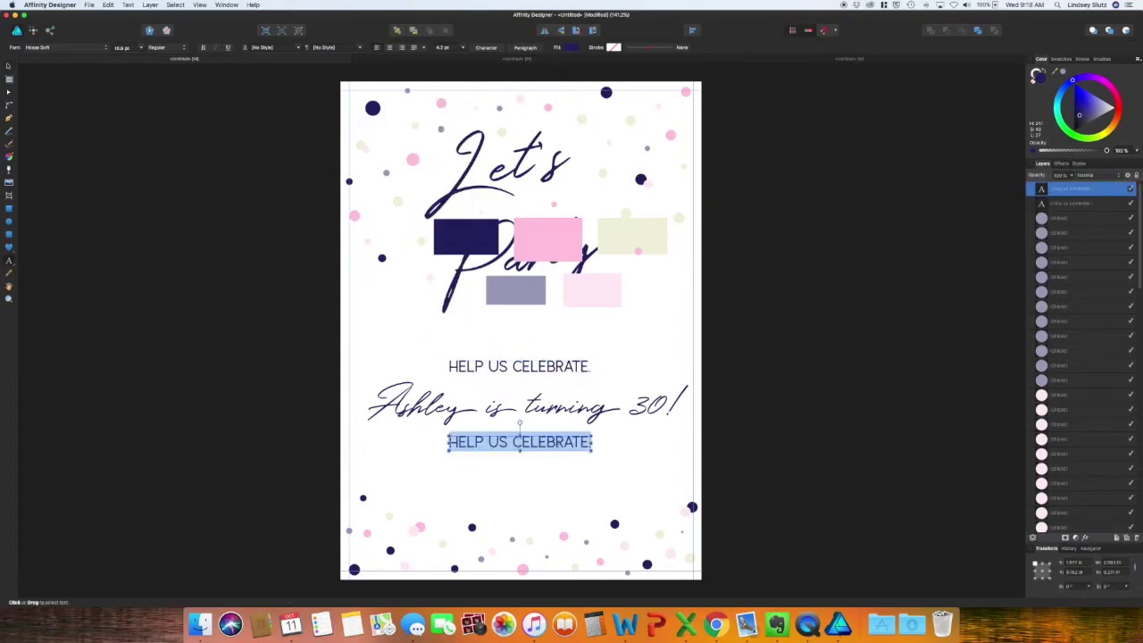
type("SATURDAY,")
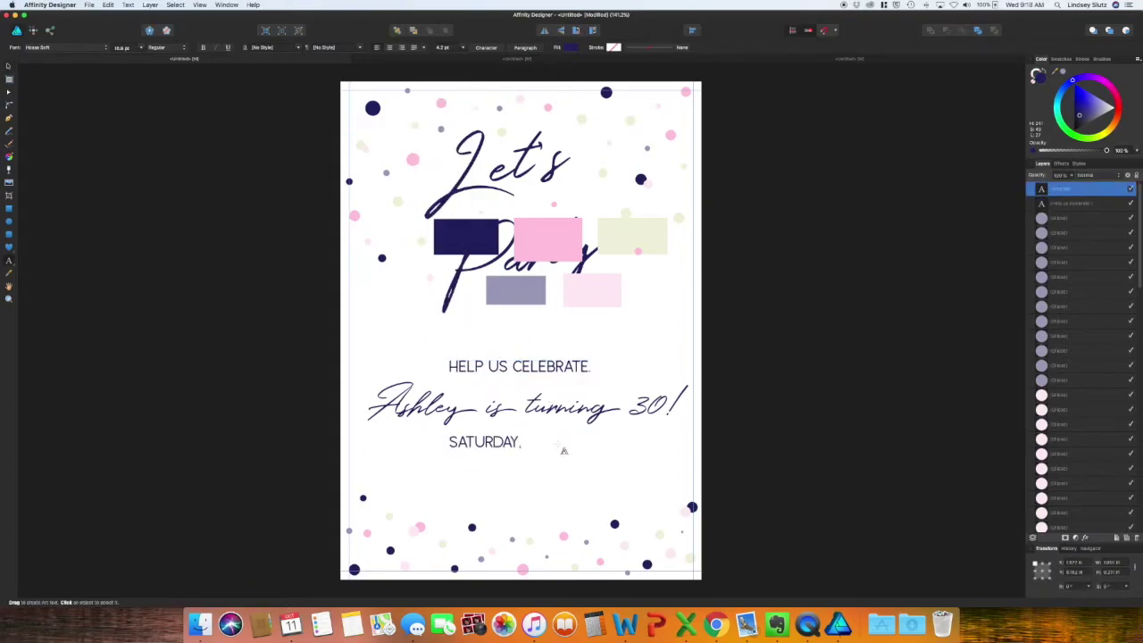
type(" OCTOBER 15TH AT 8PM")
key("Escape")
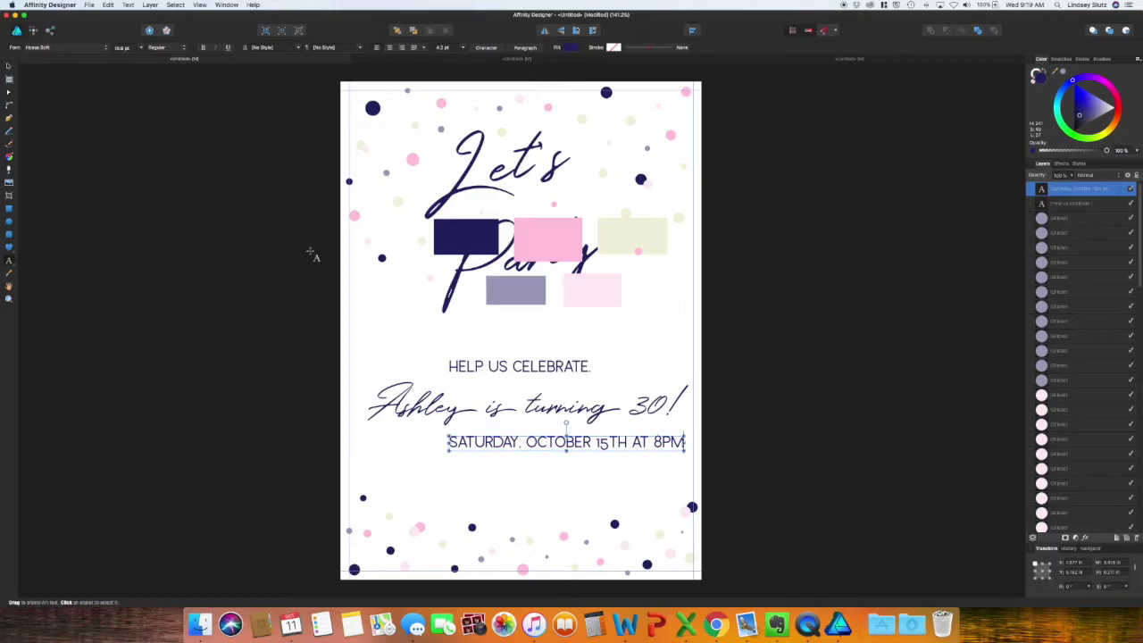
left_click(498, 367, "shift")
left_click(140, 47)
left_click(128, 158)
Add the venue address line and a 'REGRETS ONLY' RSVP line with phone number below the date.
double_click(615, 443)
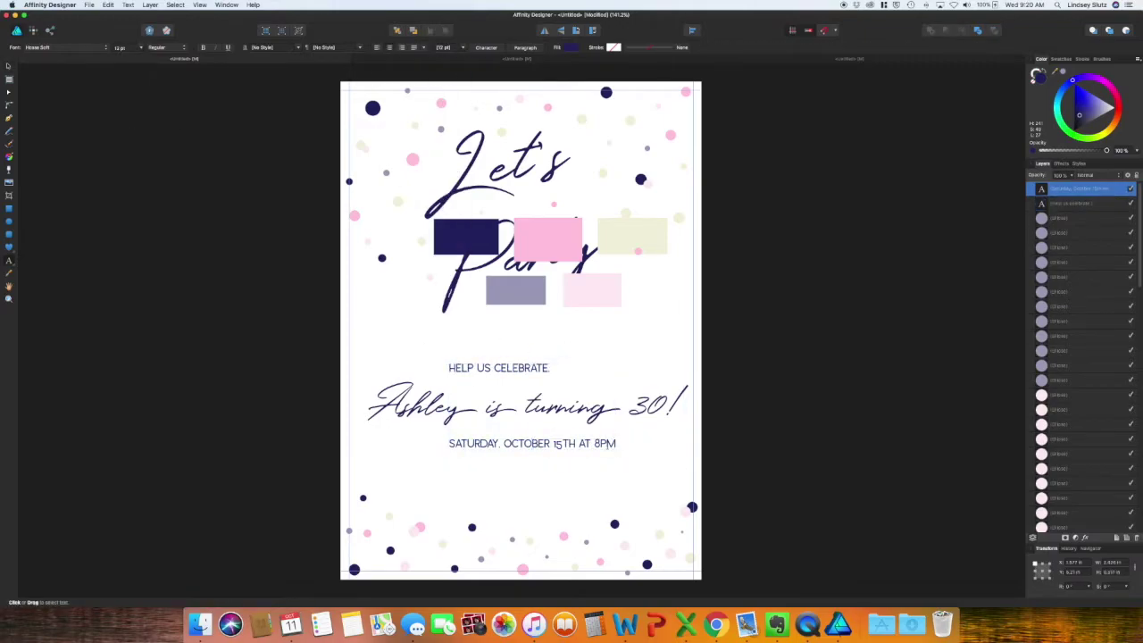
key("Return")
type("FAVORITE")
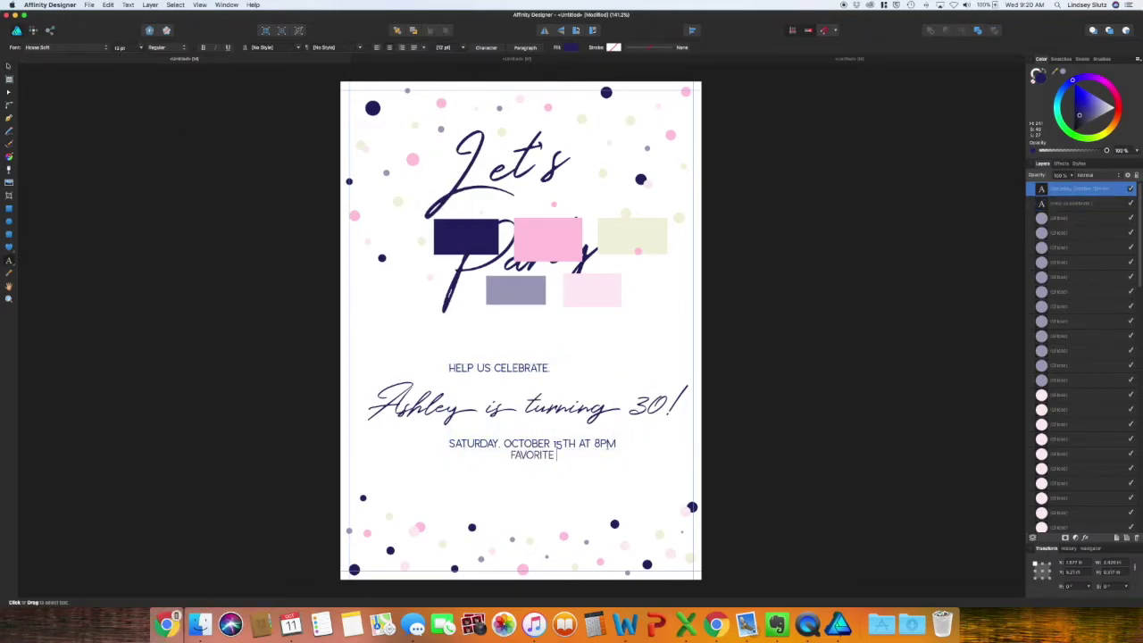
type(" PARTY VENUE. ")
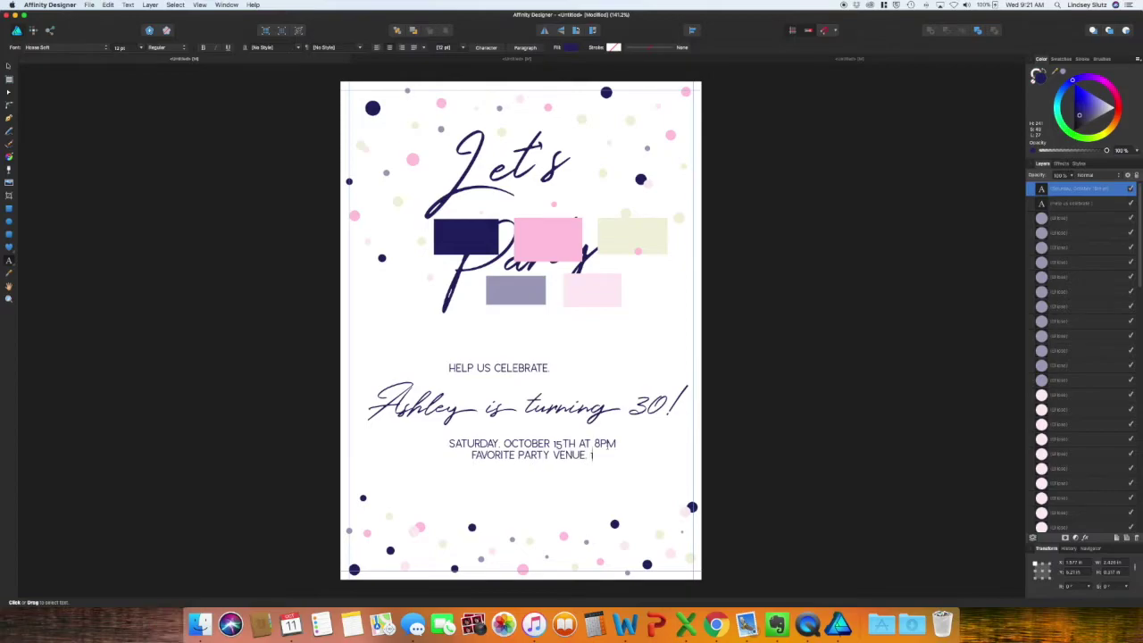
type("123 MAIN STREET, CHARLOTTE.")
key("Return")
type("REGRETS ONLY (555) 555-5555")
key("Escape")
left_click(519, 367)
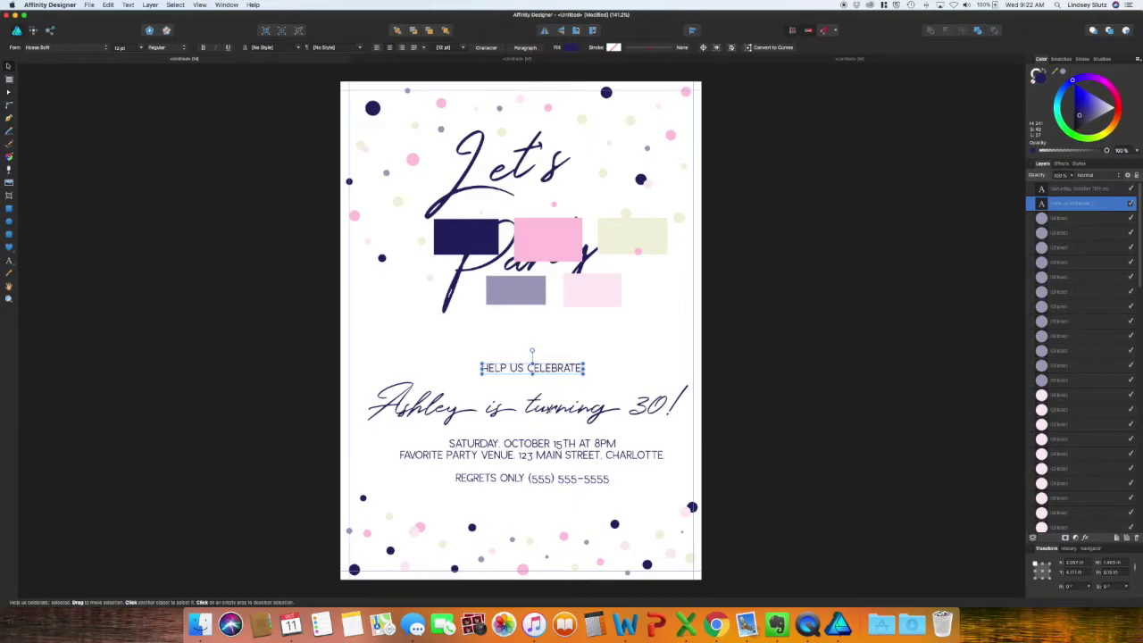
Centre the heading and details text horizontally, then nudge the details block slightly lower.
left_click(547, 406, "shift")
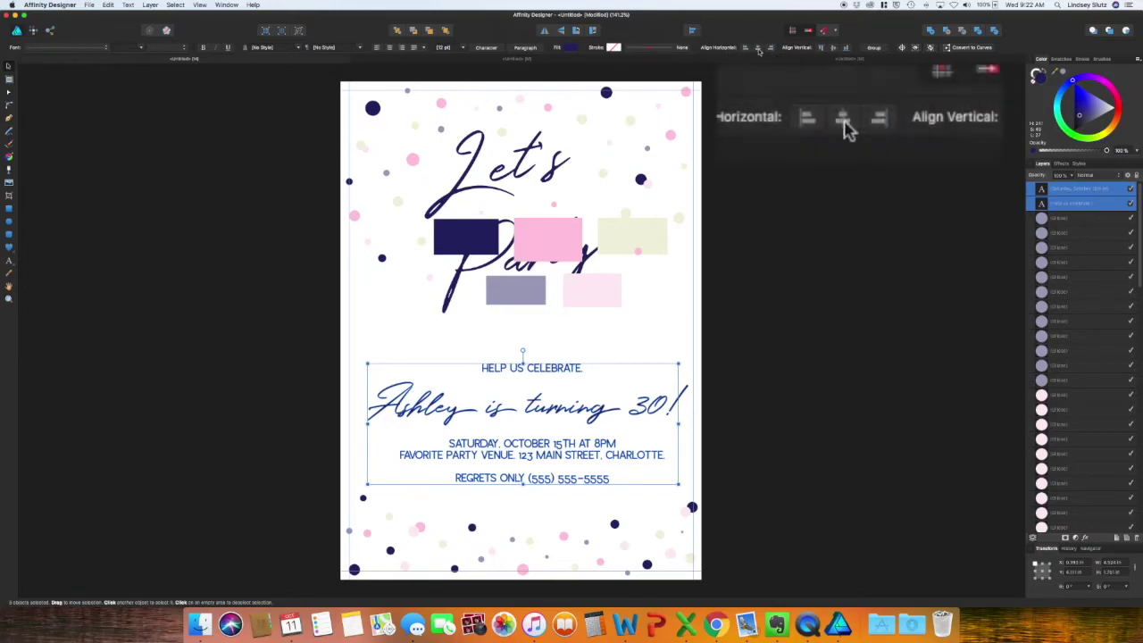
left_click(759, 49)
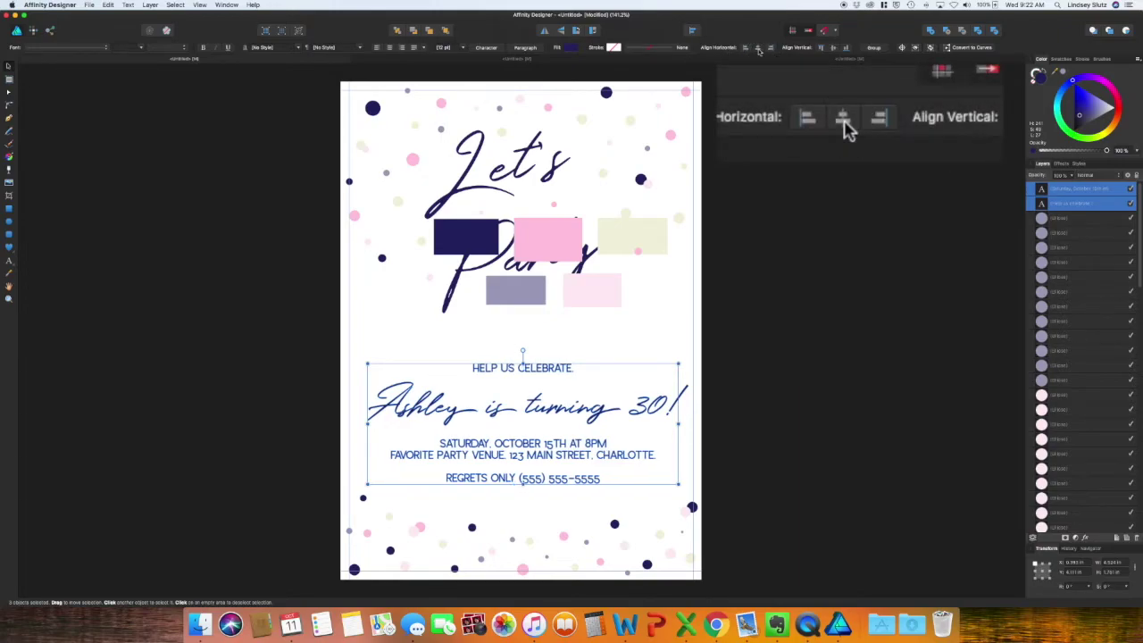
left_click(747, 339)
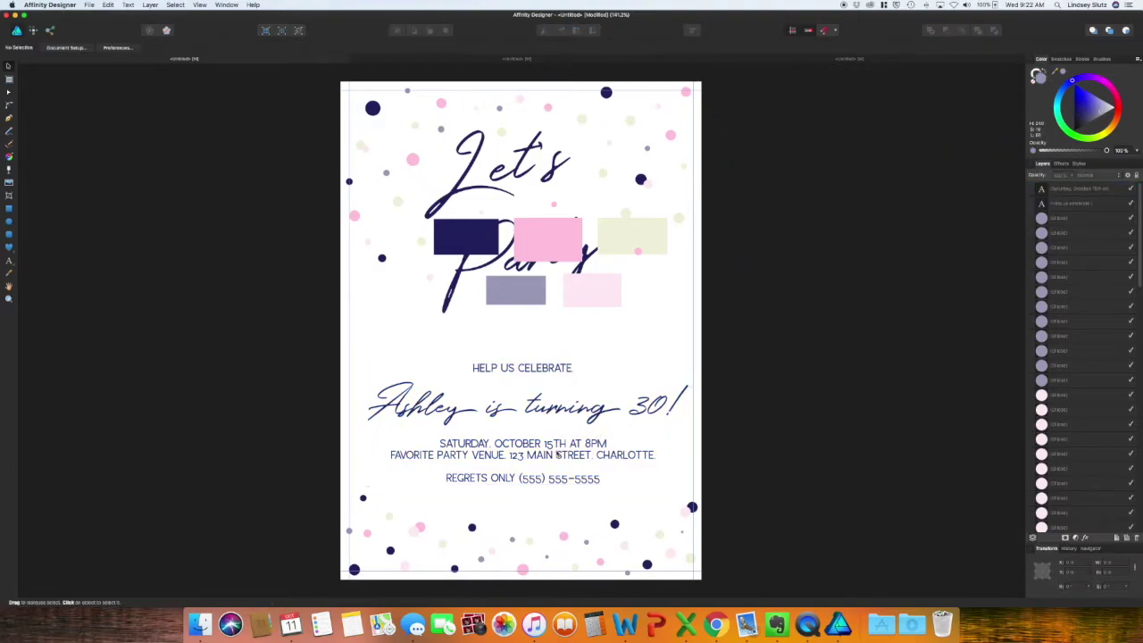
left_click(558, 455)
left_click_drag(557, 454, 557, 460)
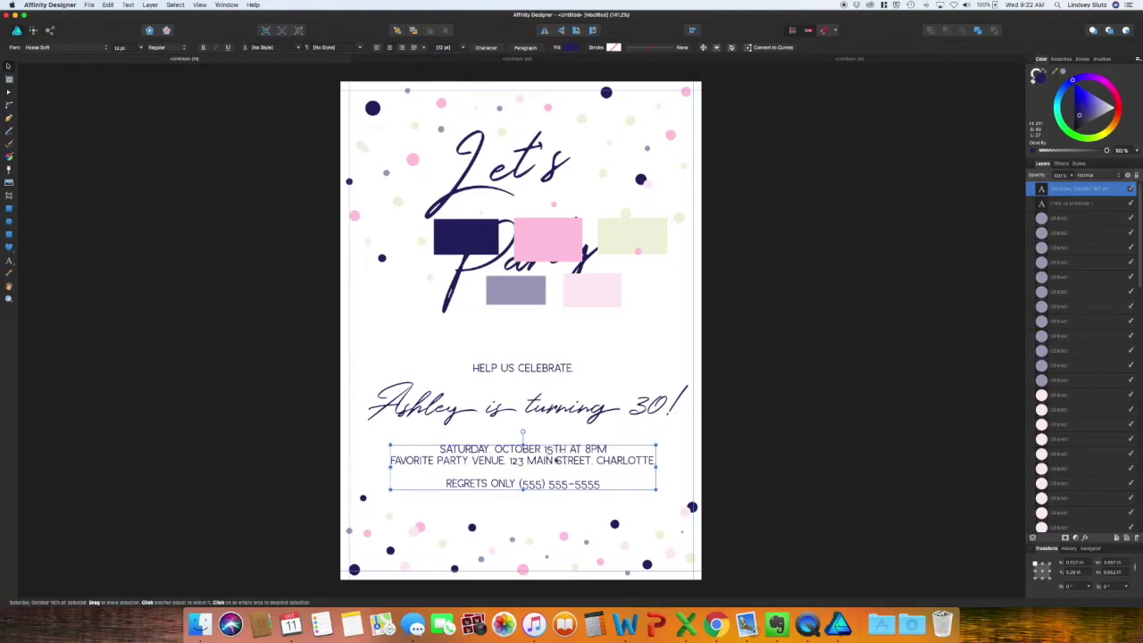
Nudge the details text a little lower again.
left_click(734, 444)
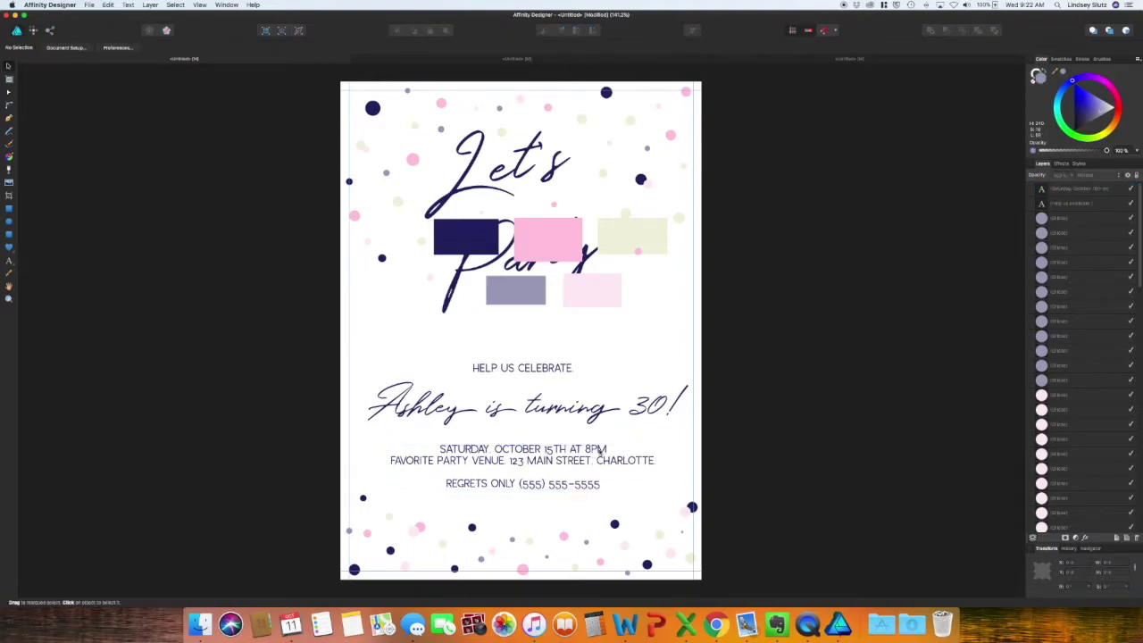
left_click_drag(555, 458, 556, 464)
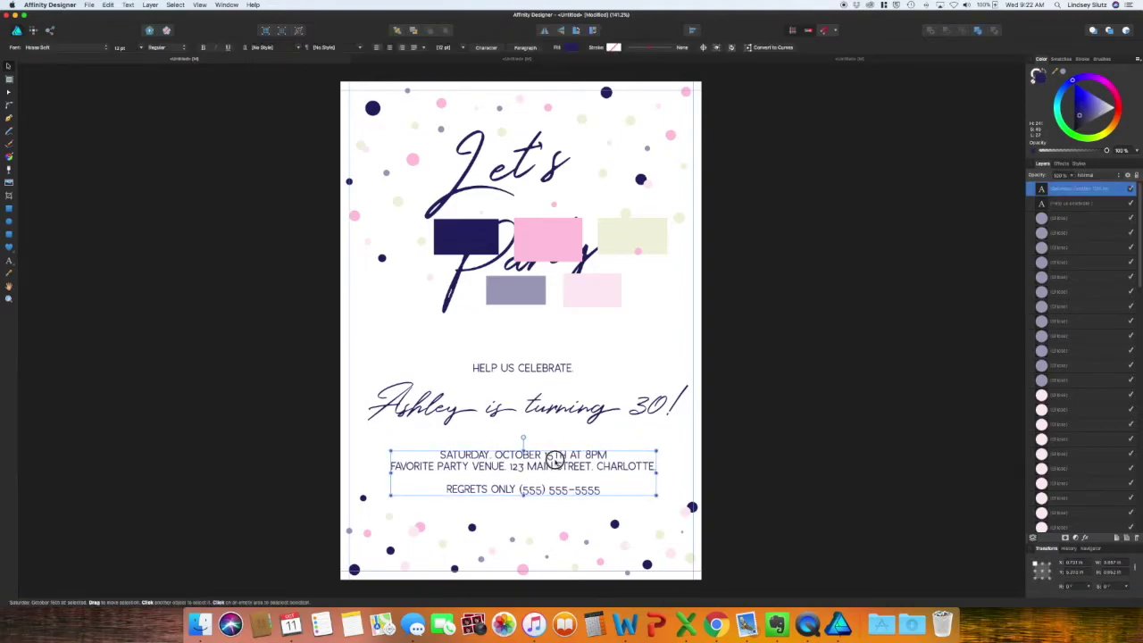
left_click(726, 452)
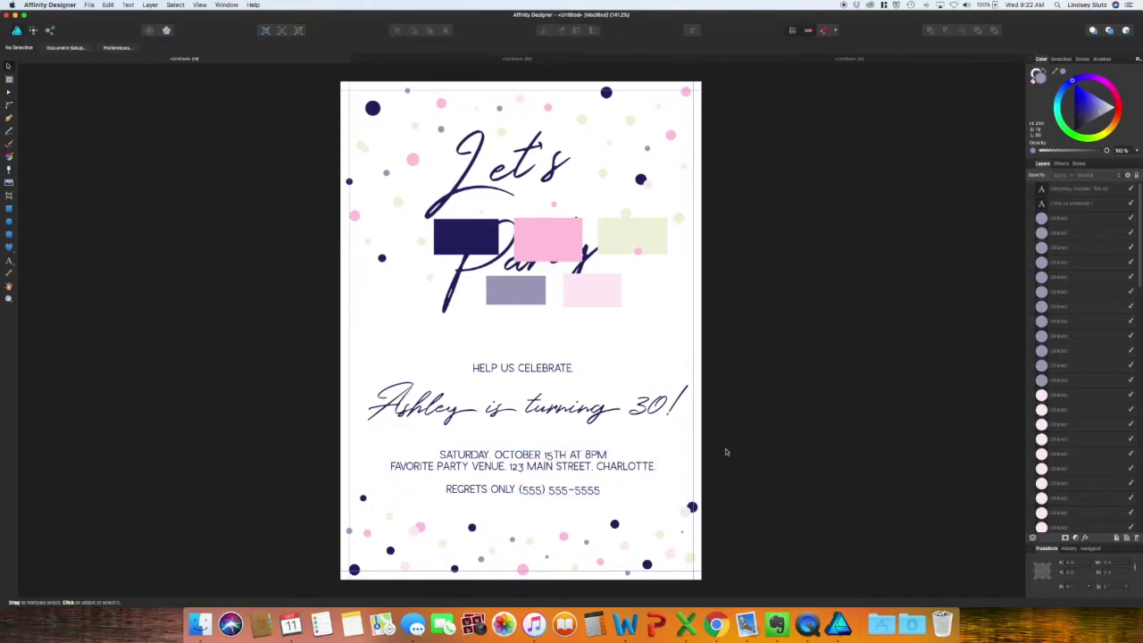
Delete the five colour swatch rectangles over the title.
left_click(582, 302)
left_click(516, 300, "shift")
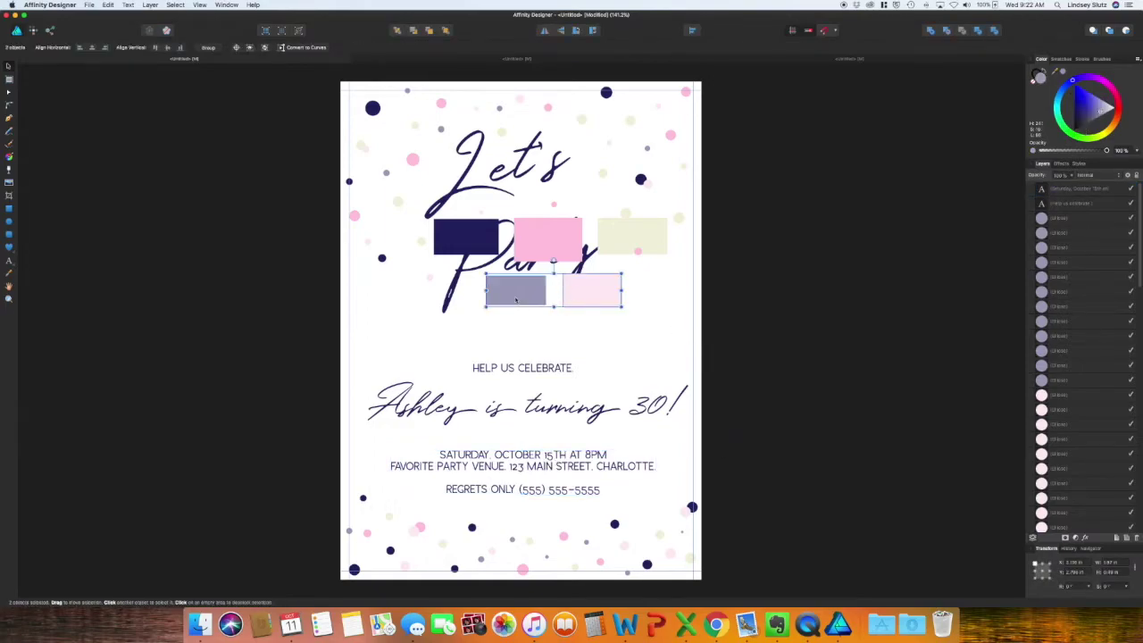
left_click(533, 255, "shift")
left_click(473, 245, "shift")
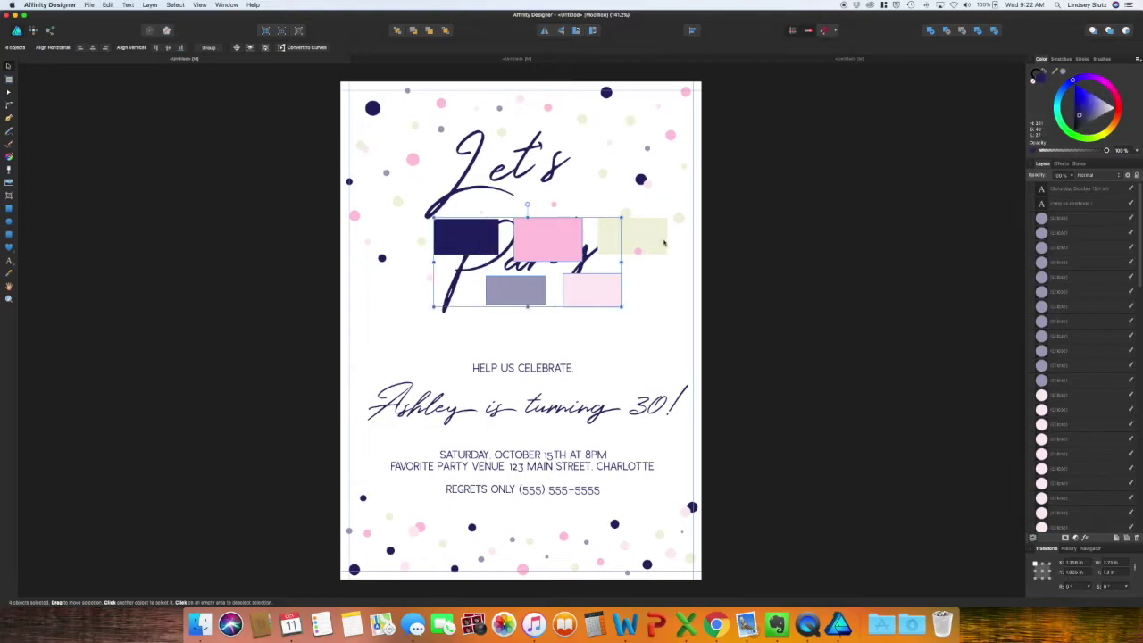
left_click(664, 243, "shift")
key("Delete")
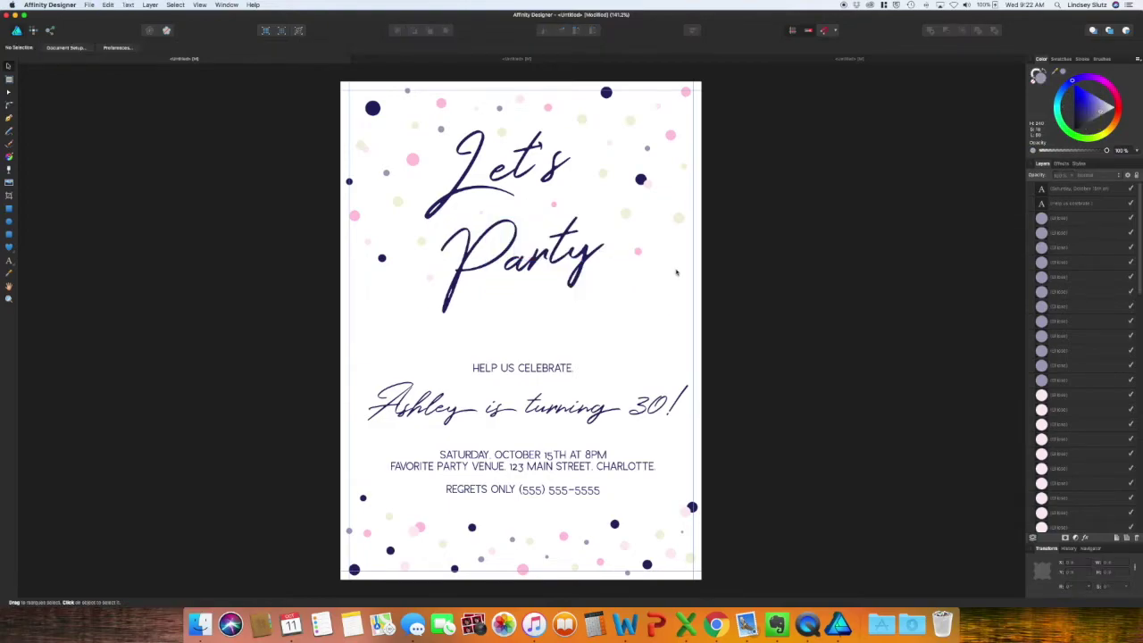
Move the heading and details text higher up the card.
left_click(589, 471)
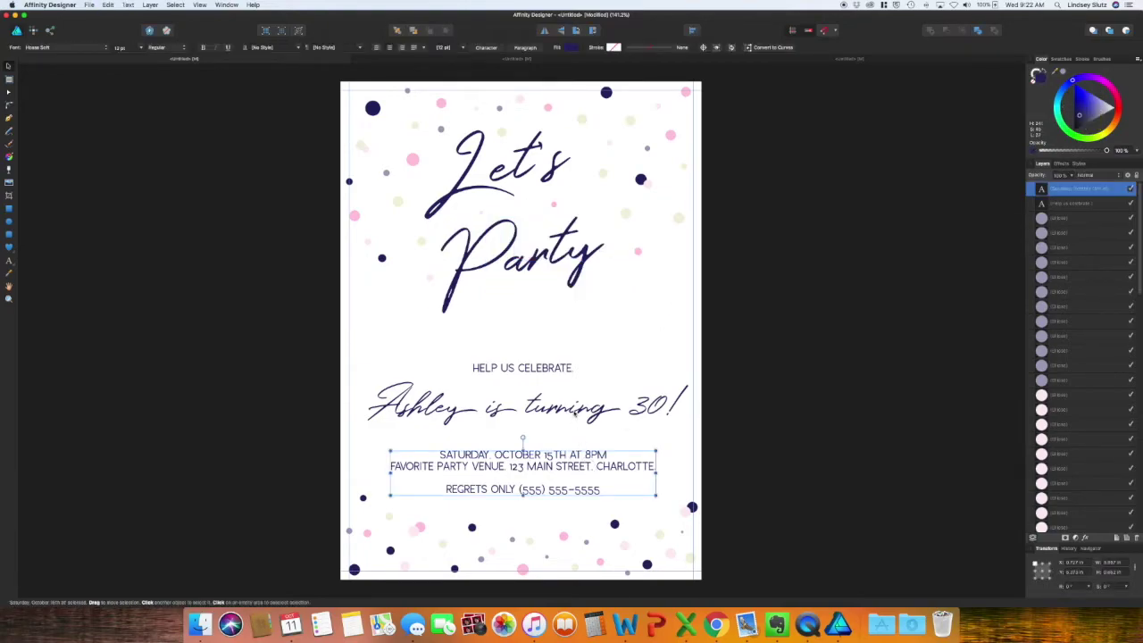
left_click(554, 367, "shift")
left_click_drag(554, 367, 556, 346)
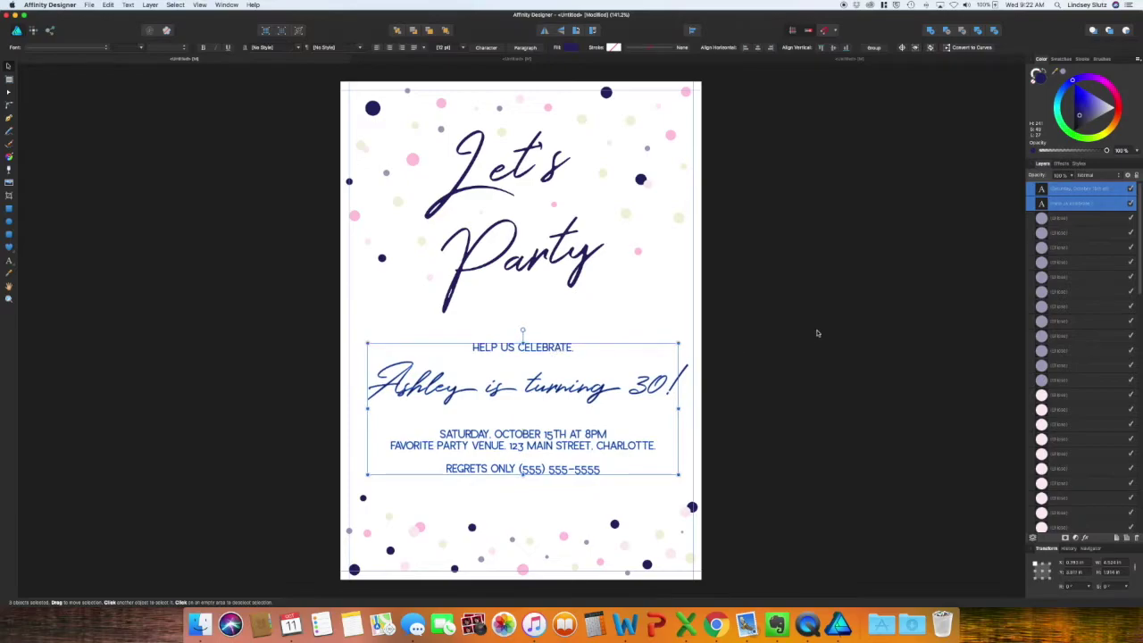
left_click(816, 333)
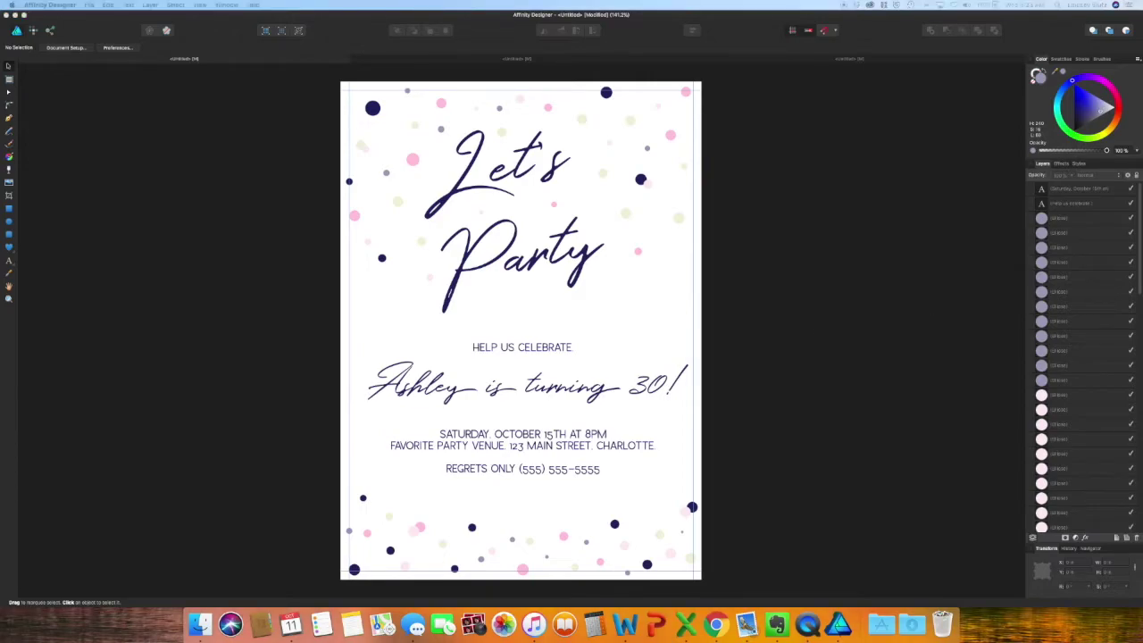
left_click(528, 59)
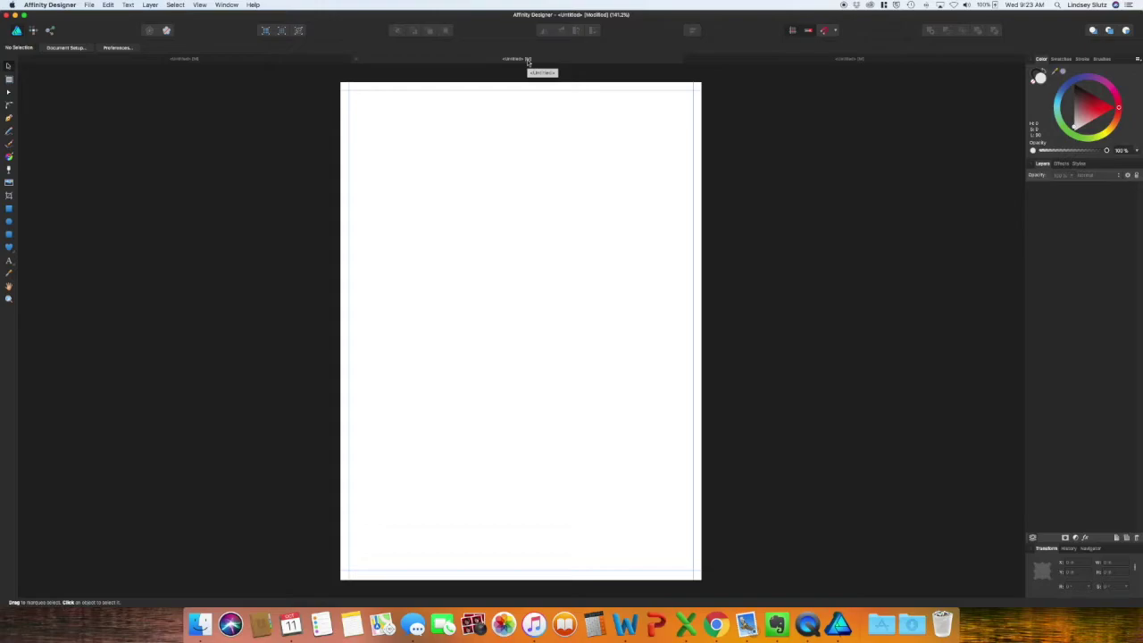
Draw a thin strip across the page top and duplicate it slightly lower.
left_click(10, 208)
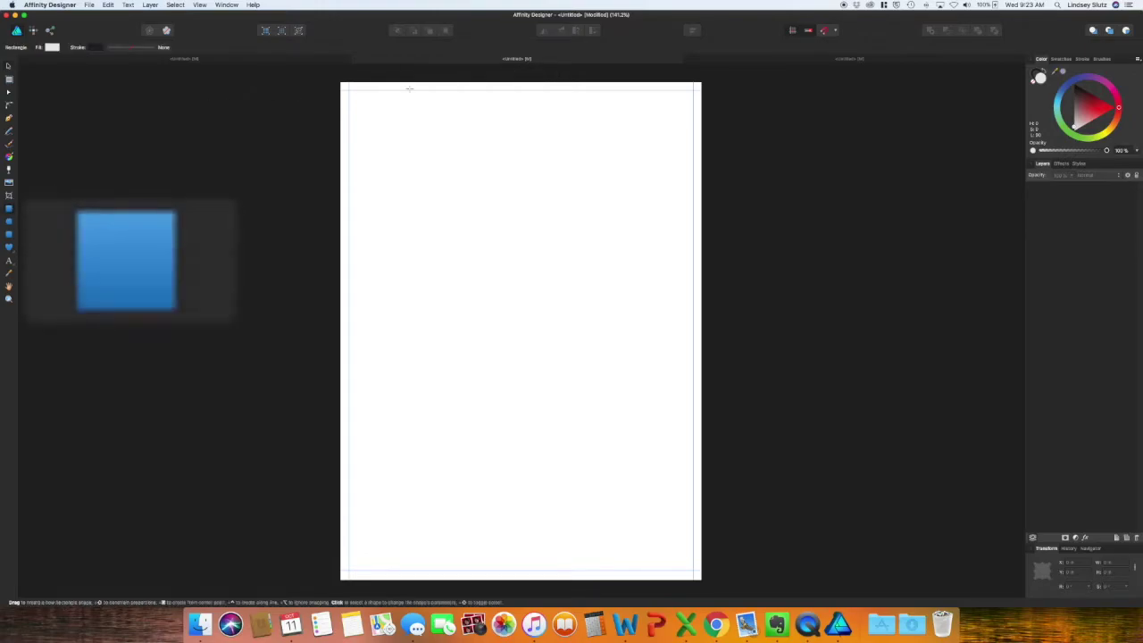
left_click_drag(552, 84, 831, 90)
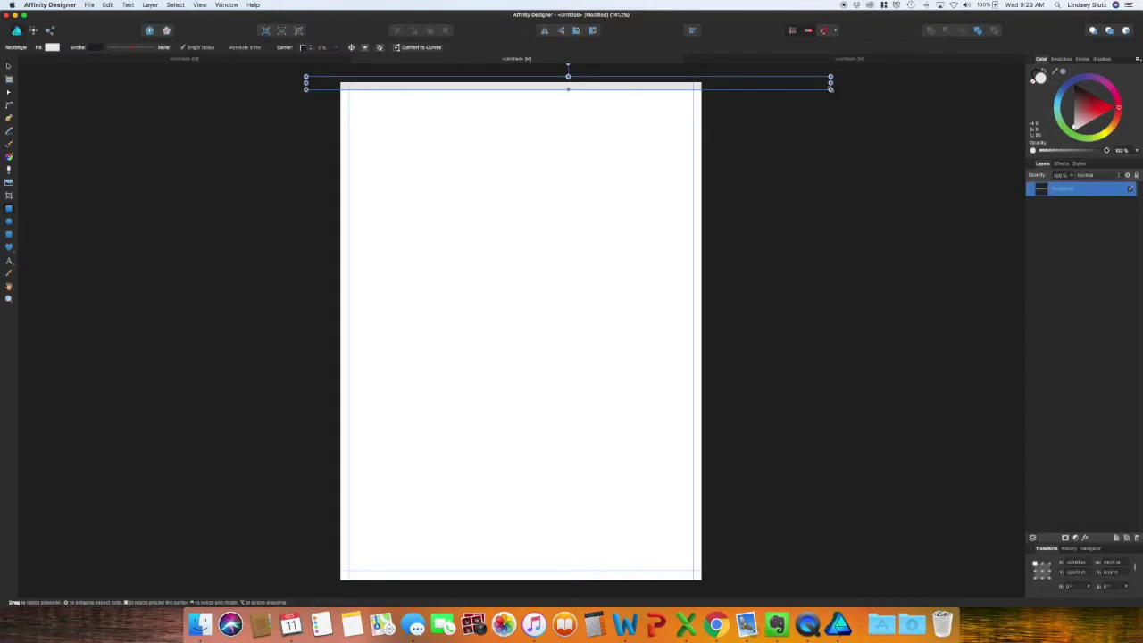
left_click(9, 67)
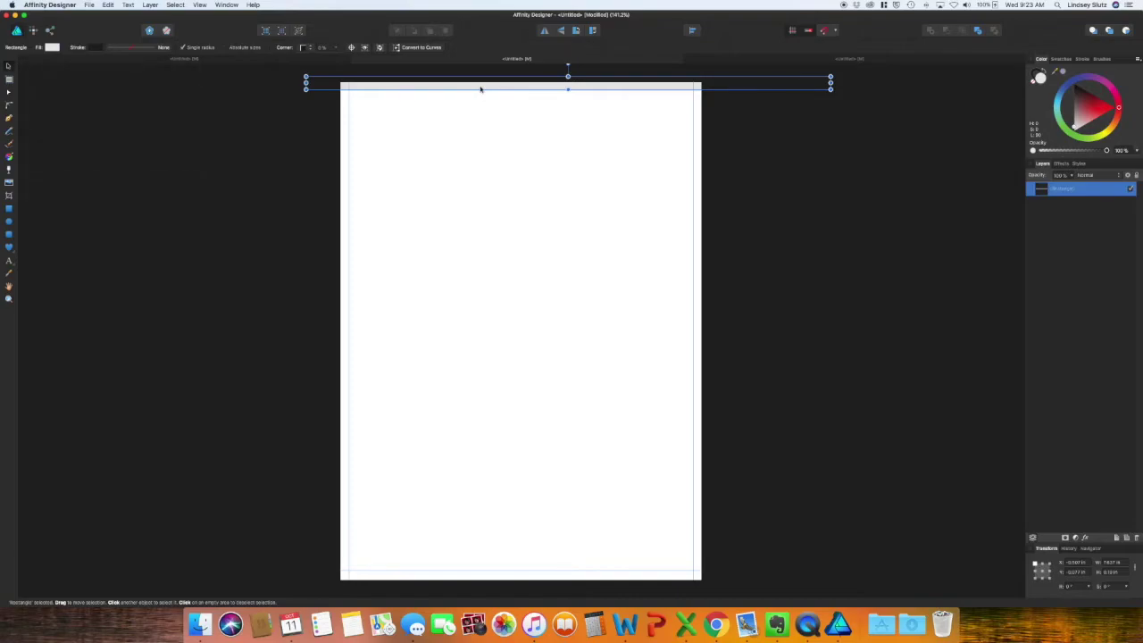
left_click_drag(480, 89, 480, 109)
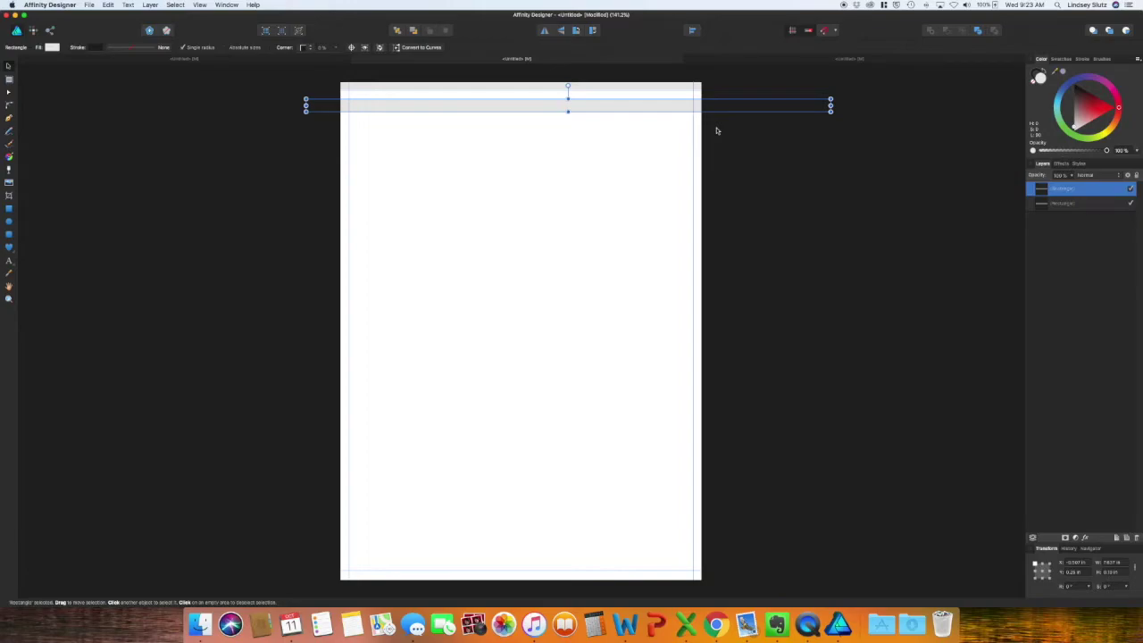
Repeat the duplicate with Cmd+J until stripes fill the page, then fit the page in view.
key("super+j")
key("super+j")
key("super+j")
key("super+j")
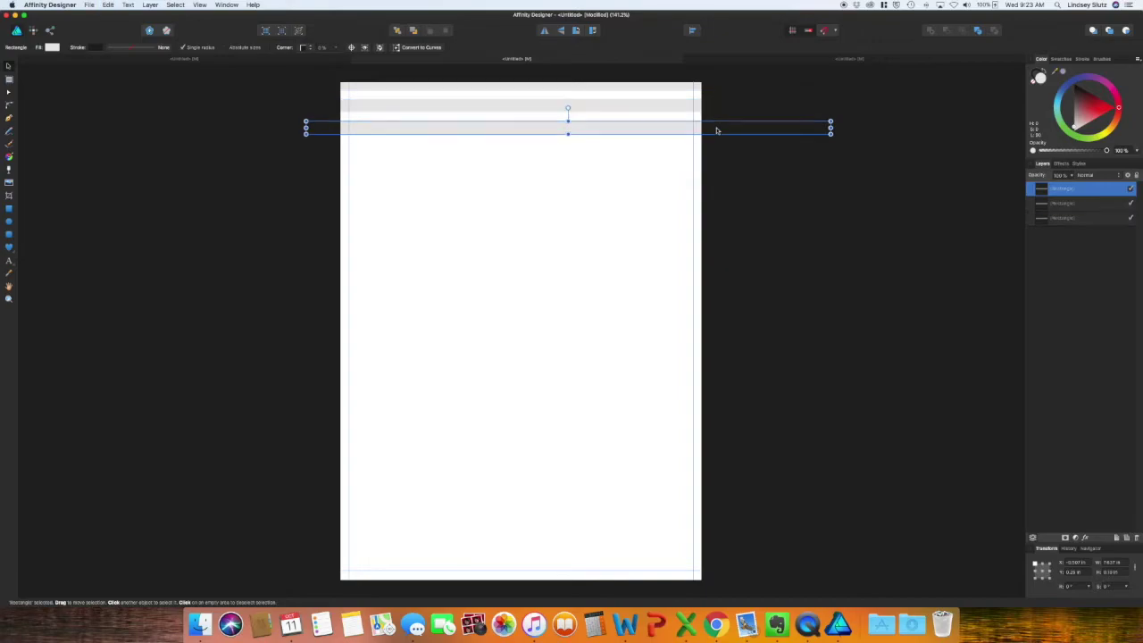
key("super+j")
key("super+j")
key("super+j")
key("super+j")
key("super+j")
key("super+j")
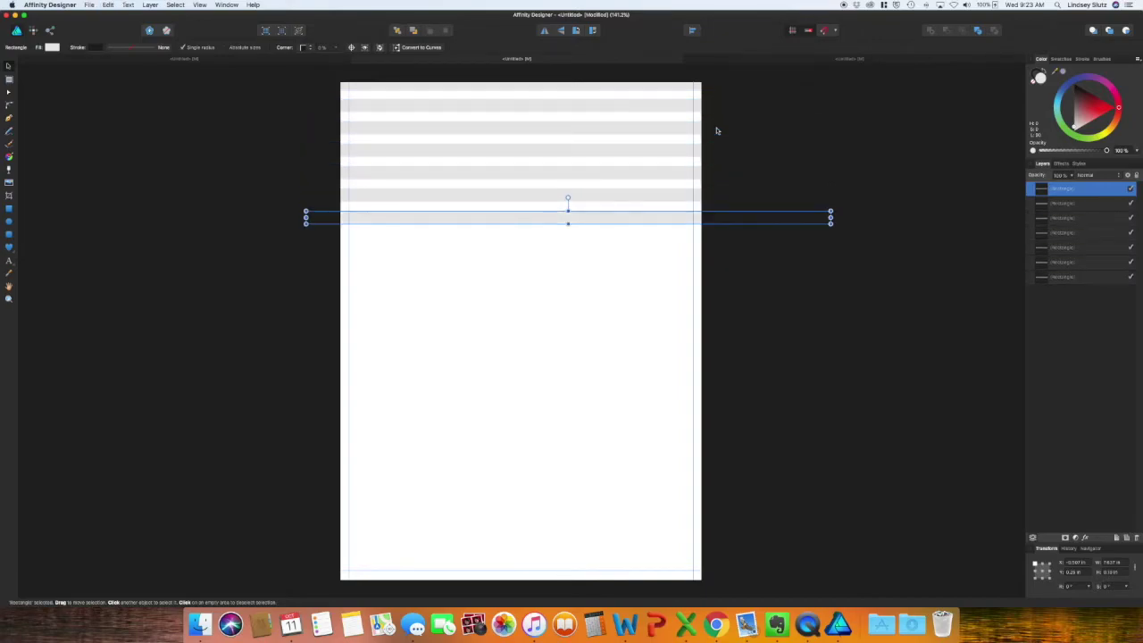
key("super+j")
key("super+j")
key("super+j")
key("super+j")
key("super+j")
key("super+j")
key("super+j")
key("super+j")
key("super+j")
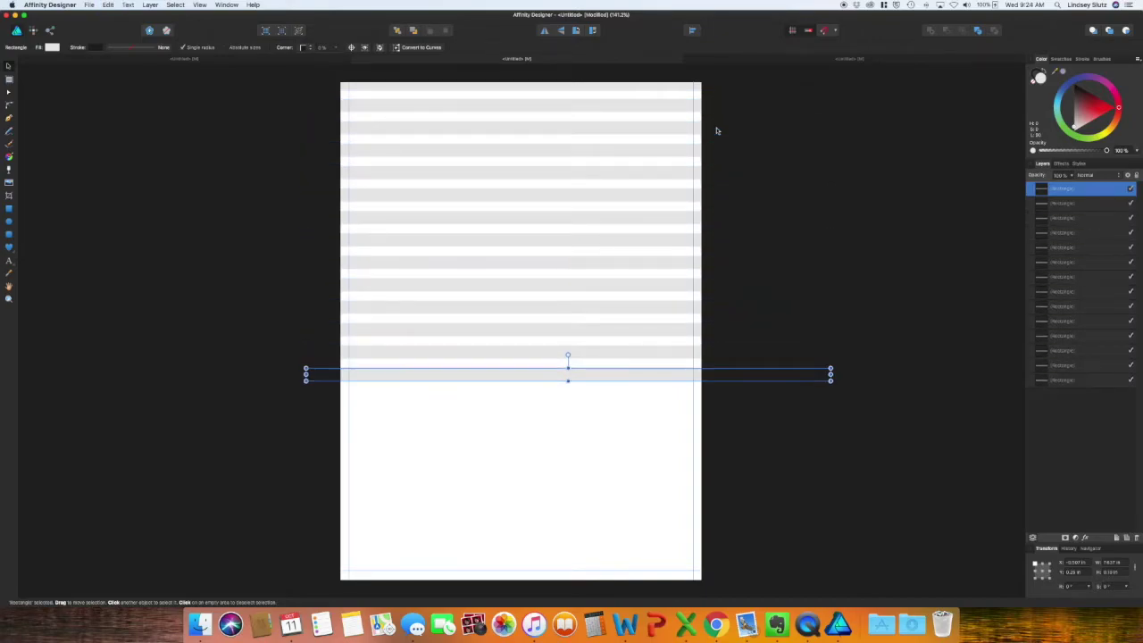
key("super+j")
key("super+j")
key("super+j")
key("super+j")
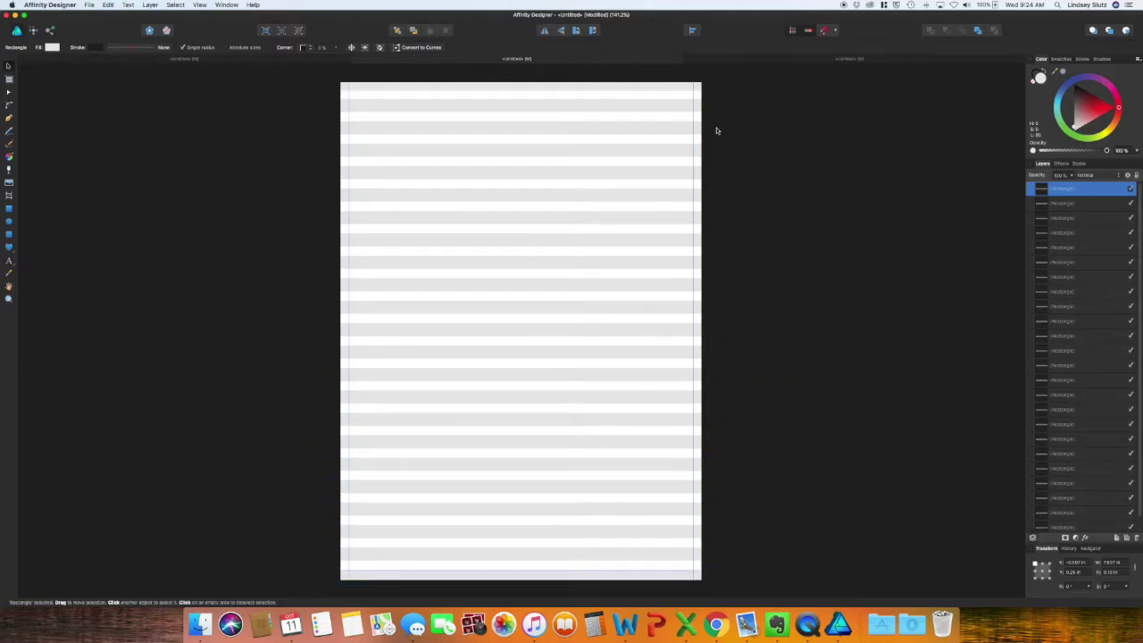
key("super+1")
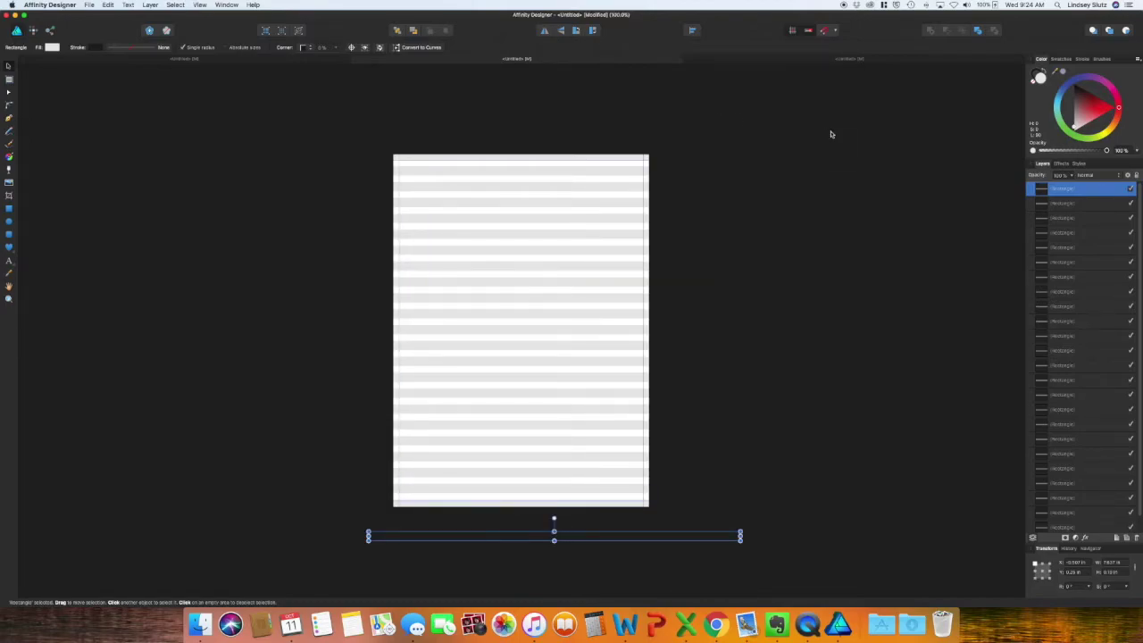
Rotate all the strips about 30° and enlarge them to cover the page diagonally.
scroll(1105, 330, "down", 2)
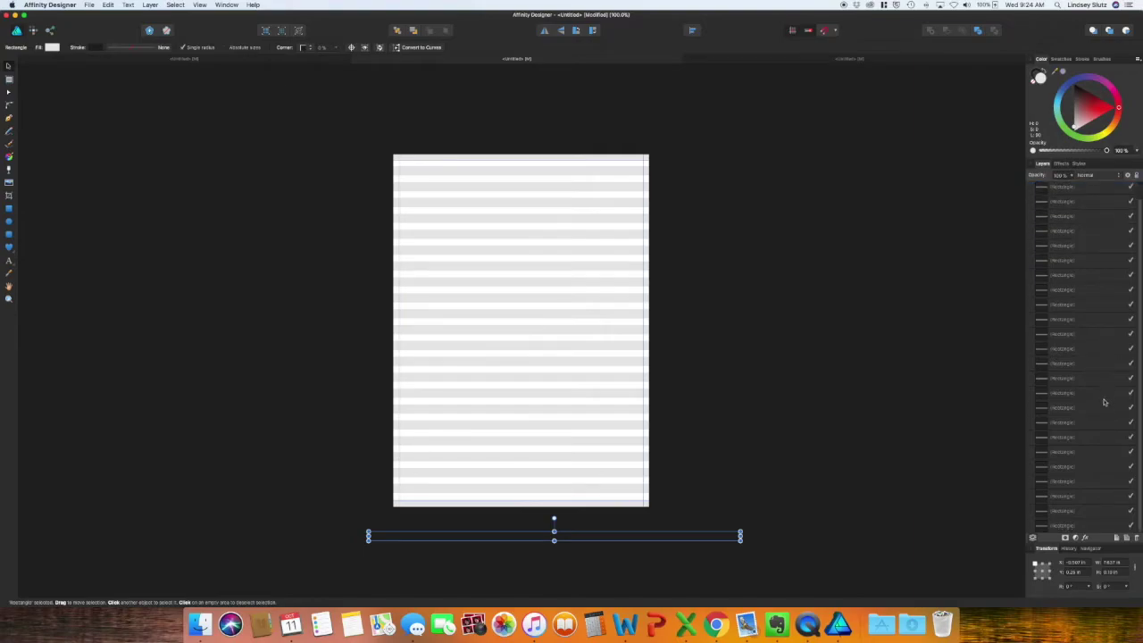
left_click(1104, 529, "shift")
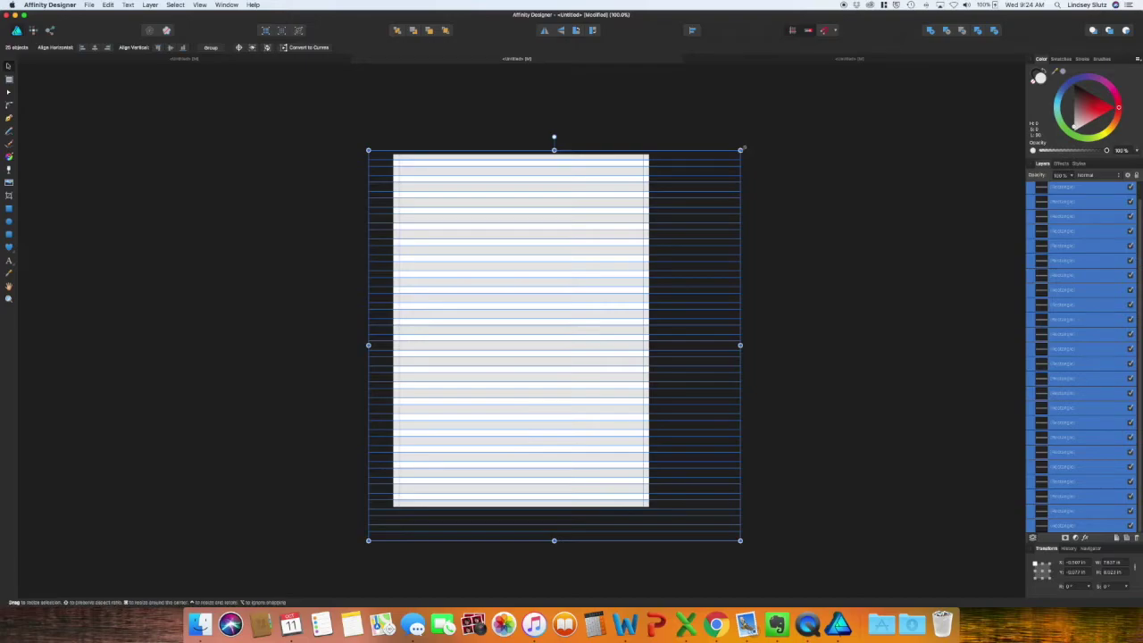
left_click_drag(742, 143, 620, 92)
left_click_drag(813, 421, 820, 419)
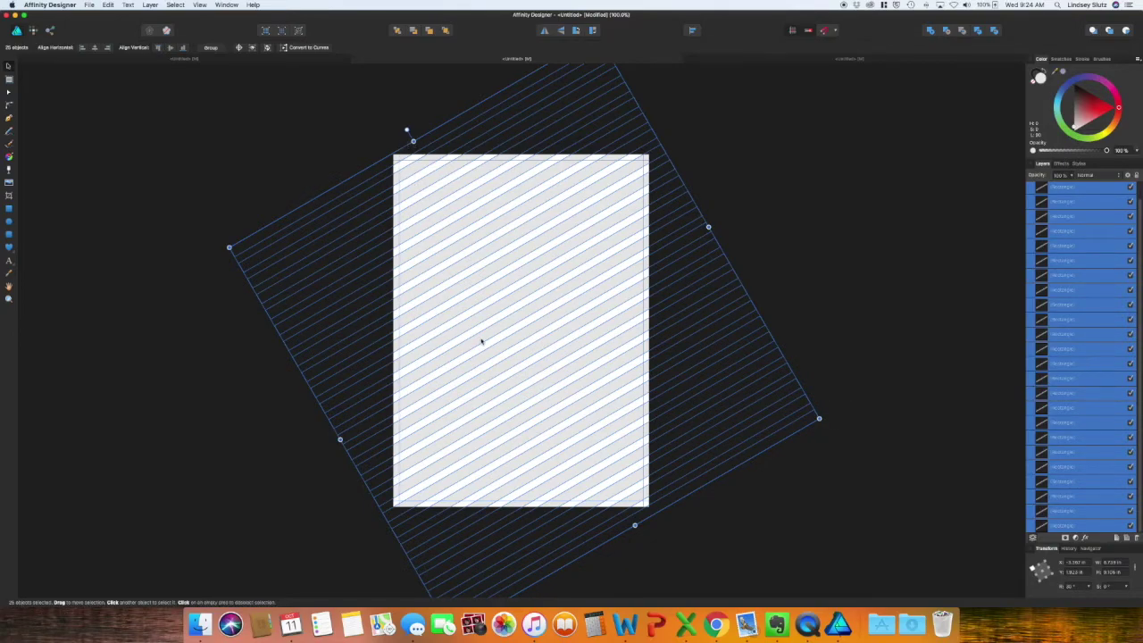
left_click_drag(465, 326, 462, 322)
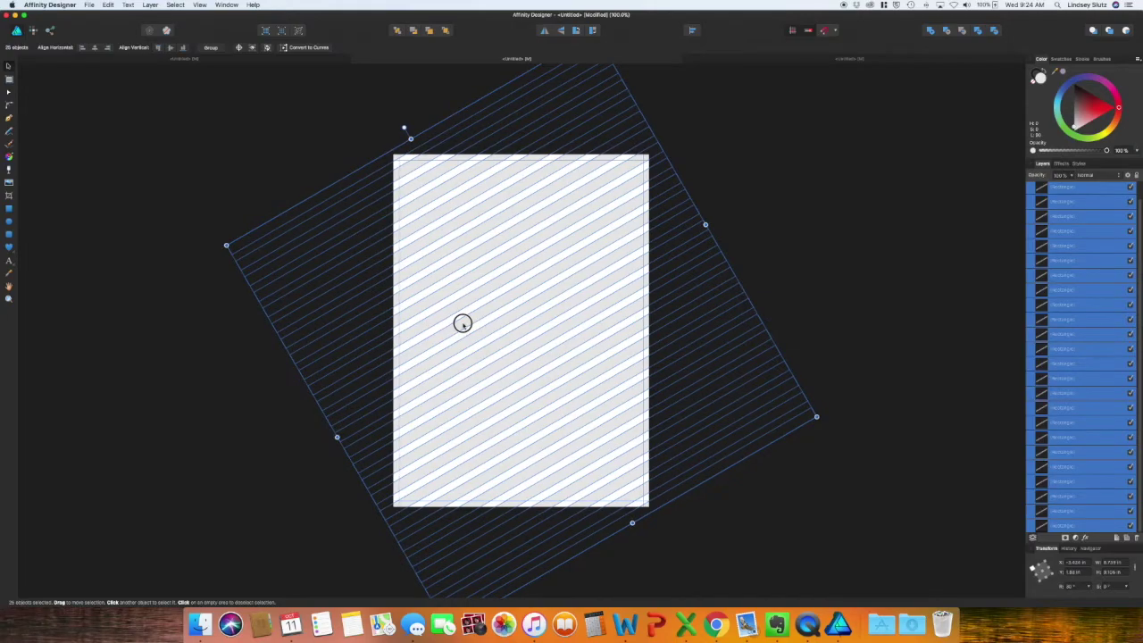
left_click(789, 284)
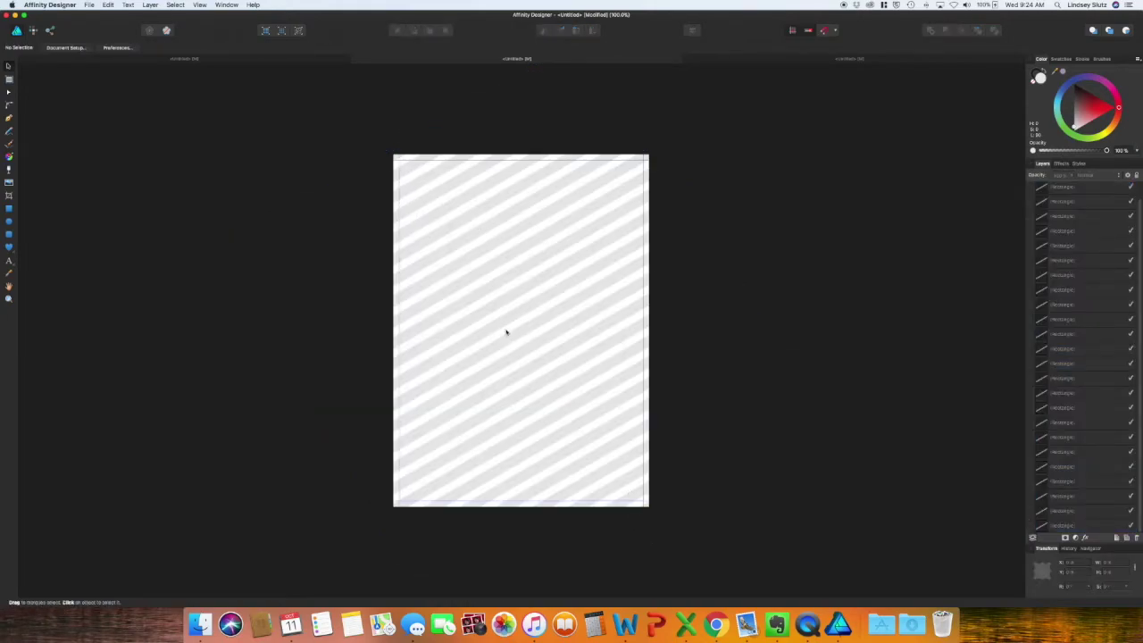
Select the twelve alternate diagonal stripes and recolour them a different grey.
left_click(408, 172)
left_click(432, 198, "shift")
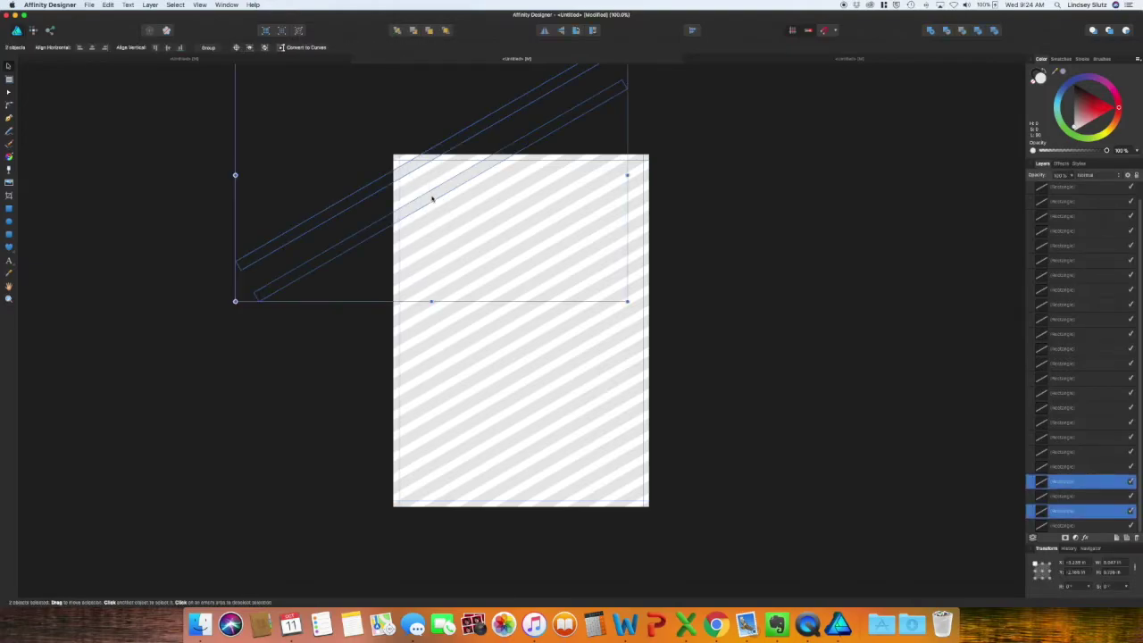
left_click(465, 235, "shift")
left_click(489, 263, "shift")
left_click(513, 295, "shift")
left_click(524, 312, "shift")
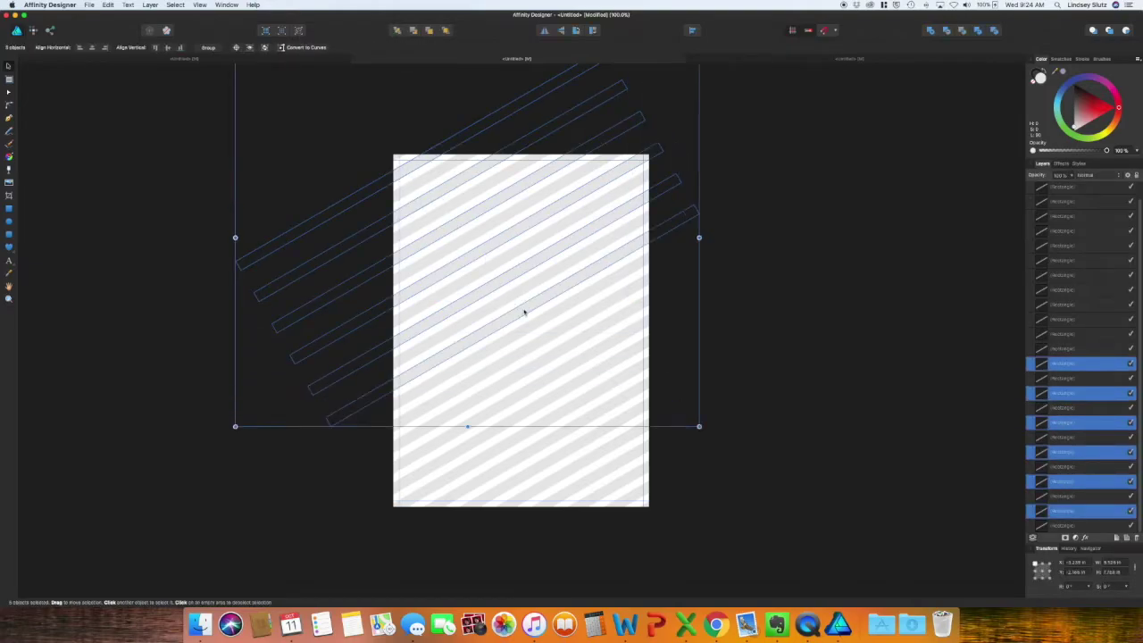
left_click(540, 344, "shift")
left_click(579, 393, "shift")
left_click(600, 423, "shift")
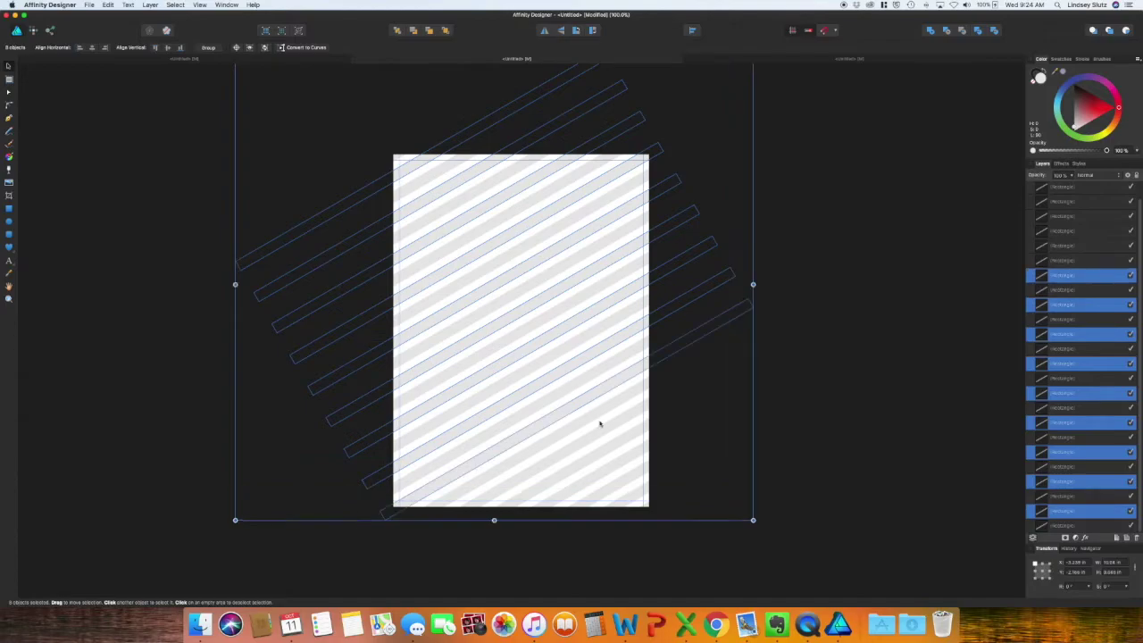
left_click(616, 449, "shift")
left_click(628, 472, "shift")
left_click(638, 494, "shift")
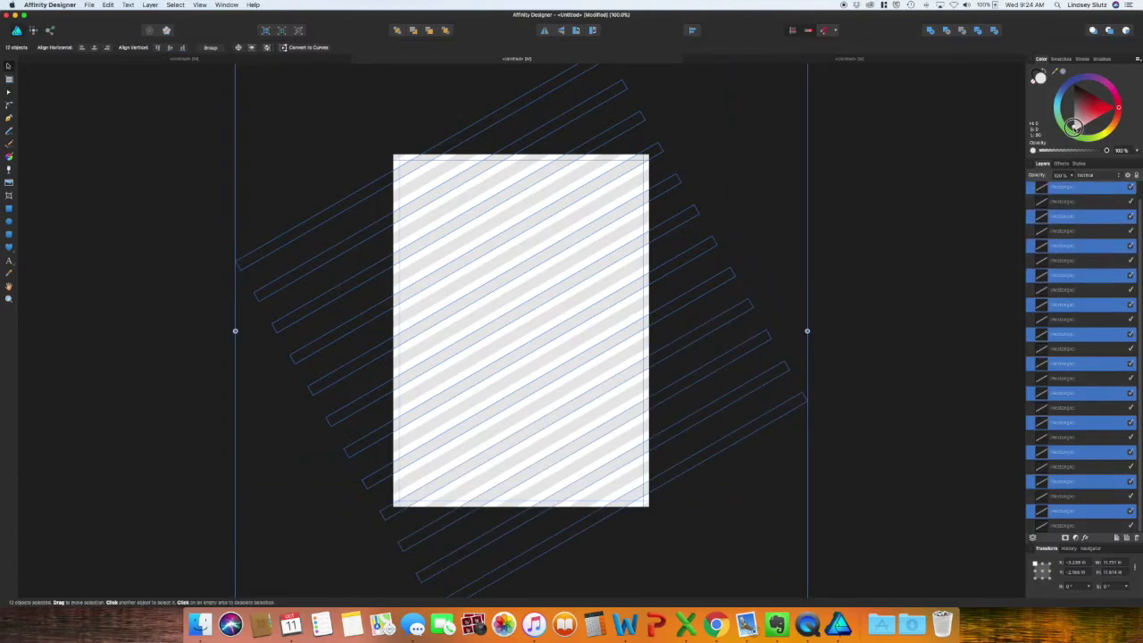
left_click_drag(1075, 127, 1074, 125)
Select every stripe layer from top to bottom and group them with Cmd+G.
left_click(839, 232)
left_click(1110, 189)
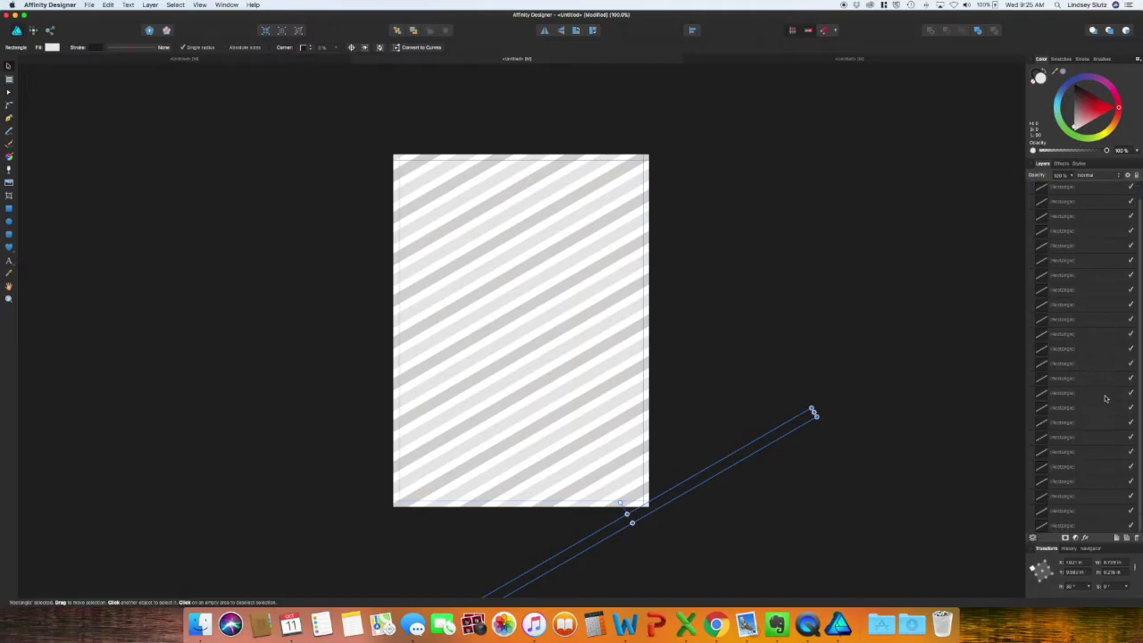
left_click(1108, 527, "shift")
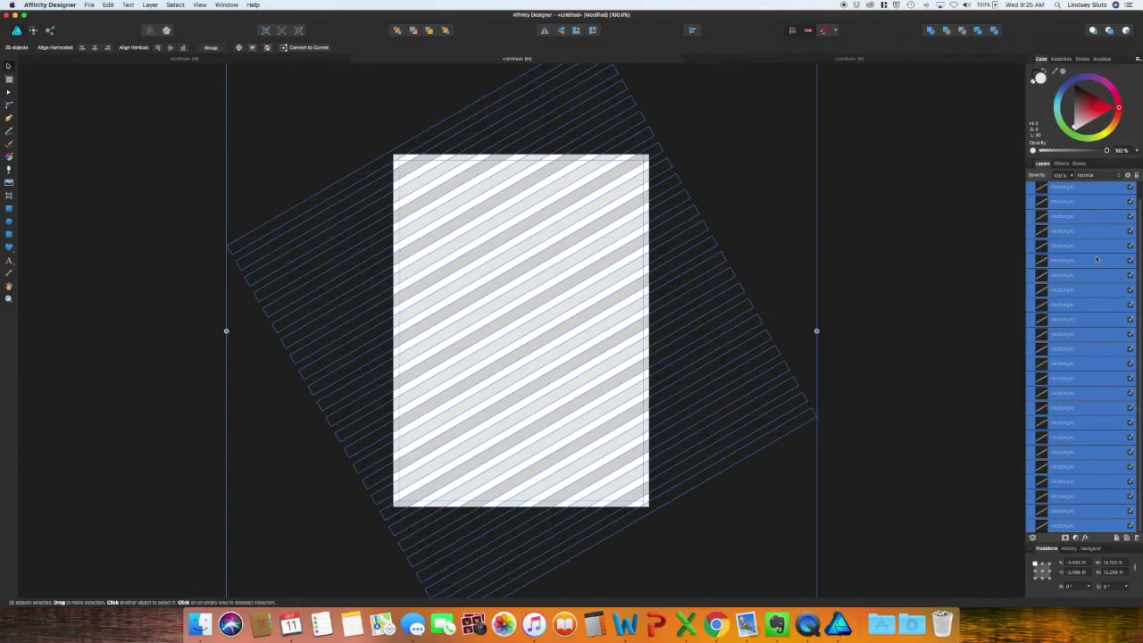
key("super+g")
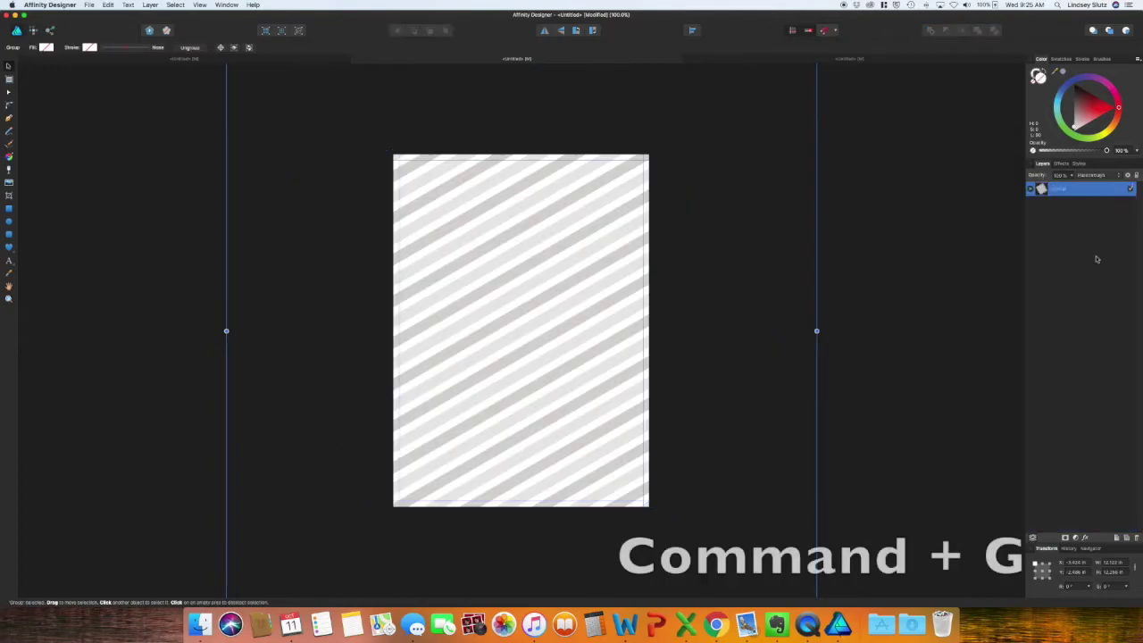
left_click(897, 291)
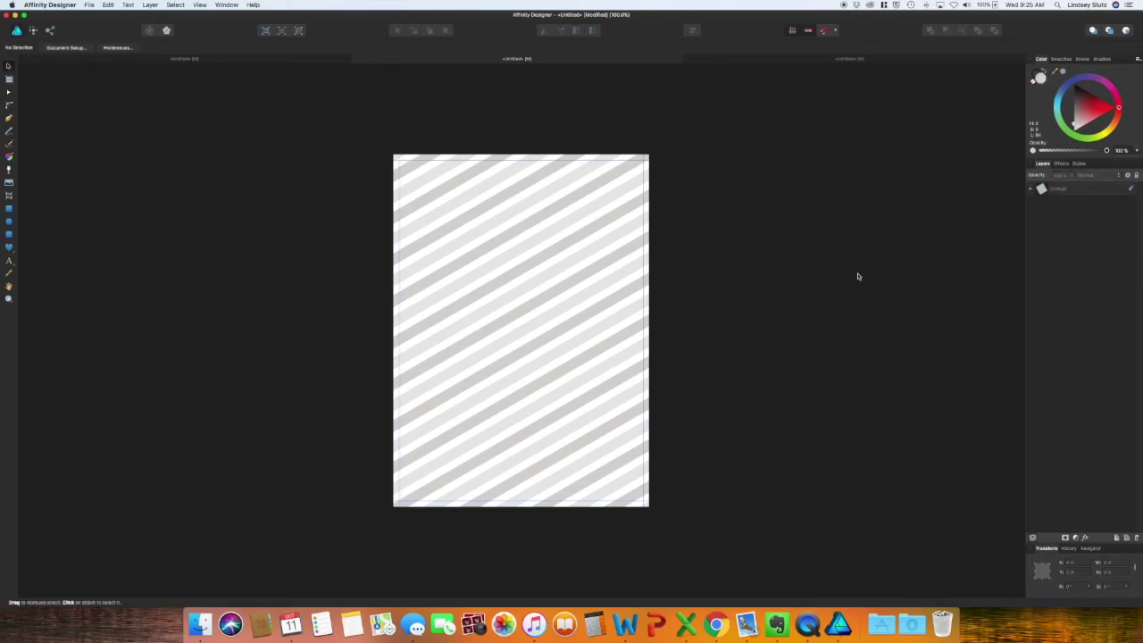
Draw a rectangle over most of the page and centre it horizontally and vertically.
left_click(9, 210)
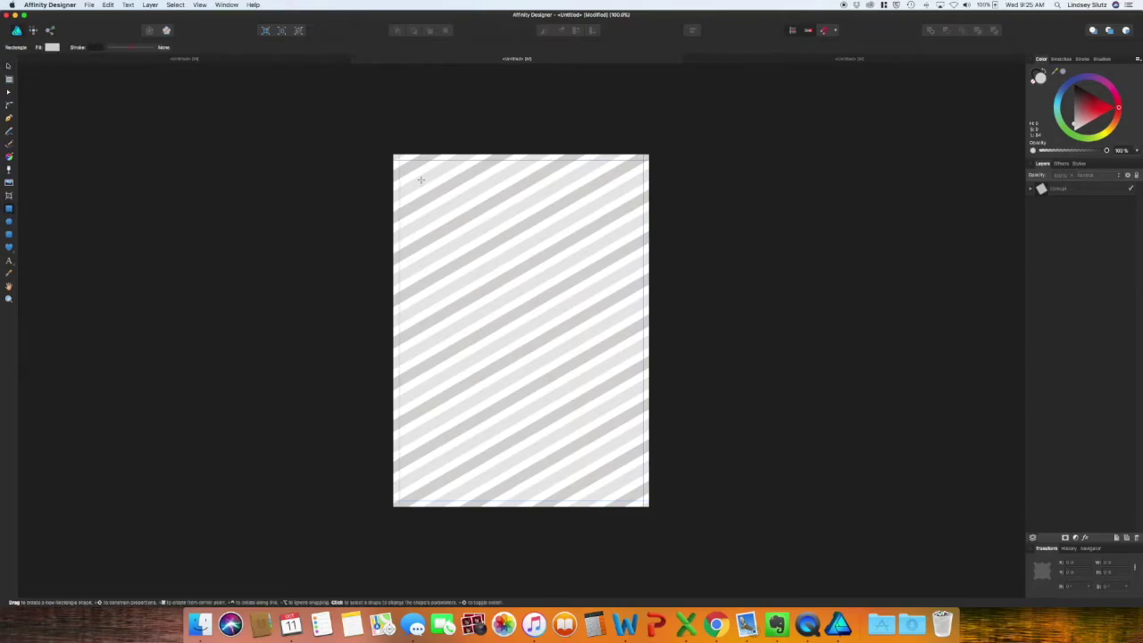
left_click_drag(422, 177, 625, 480)
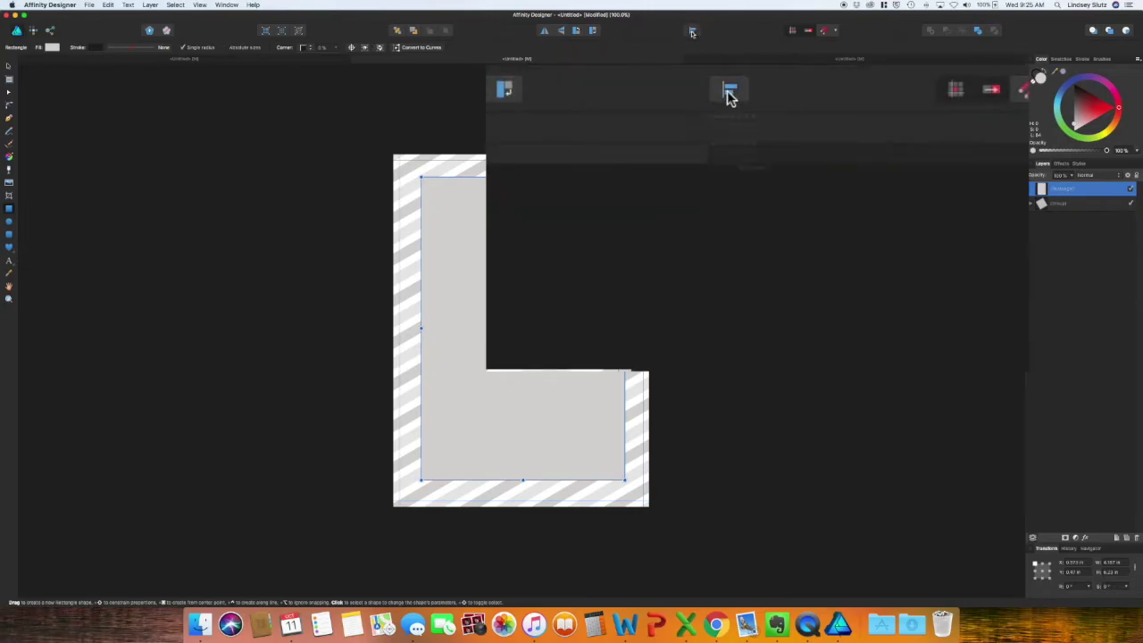
left_click(692, 32)
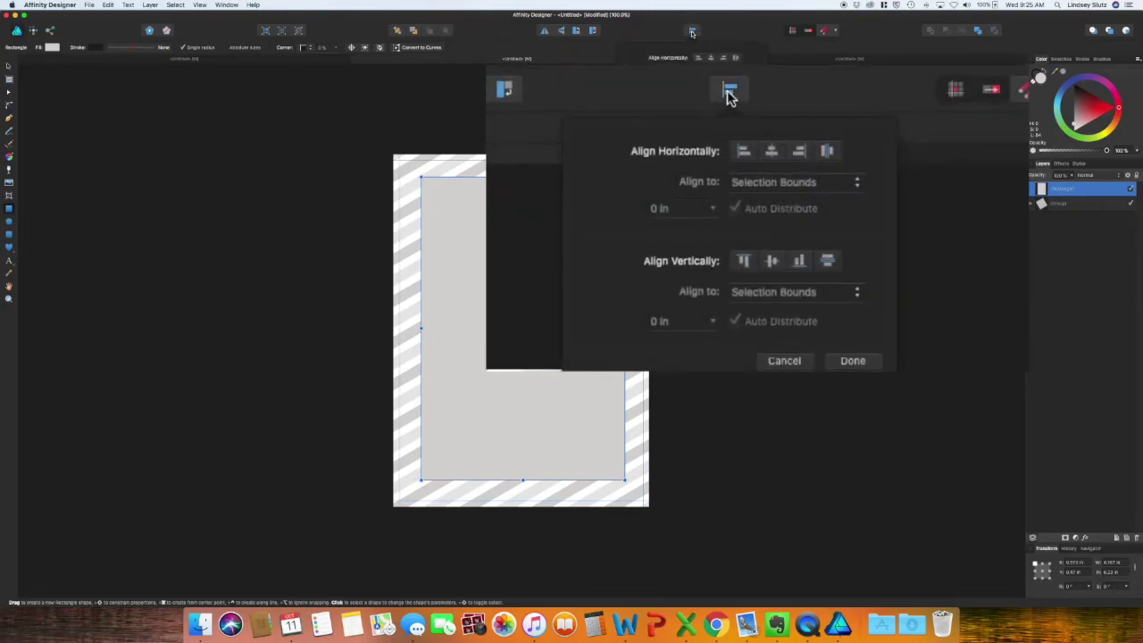
left_click(774, 154)
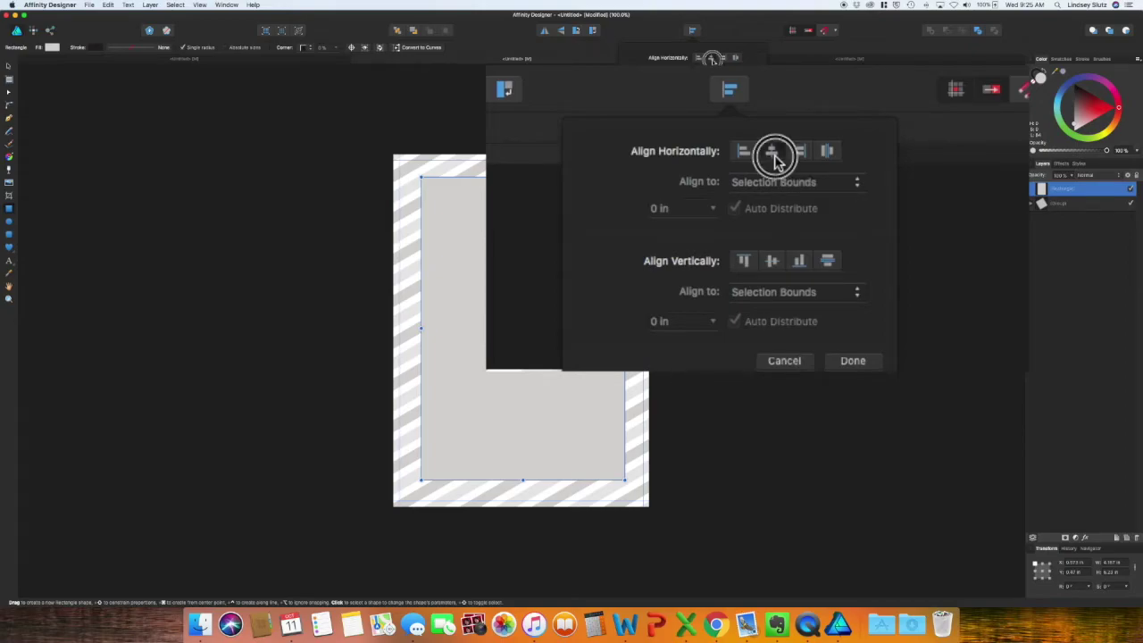
left_click(774, 265)
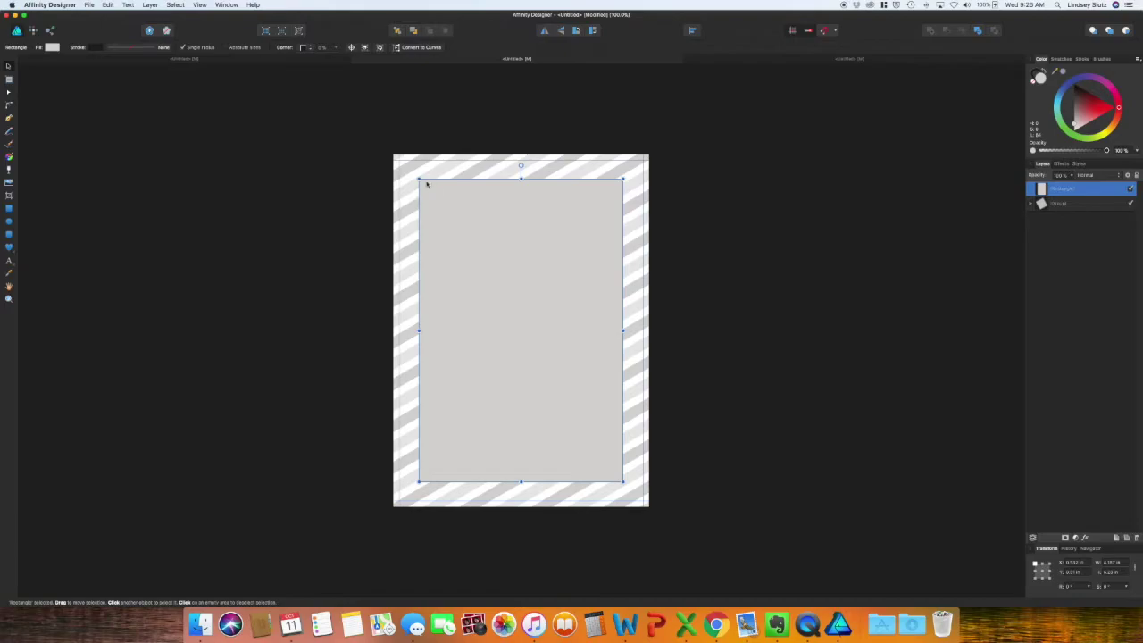
left_click(95, 48)
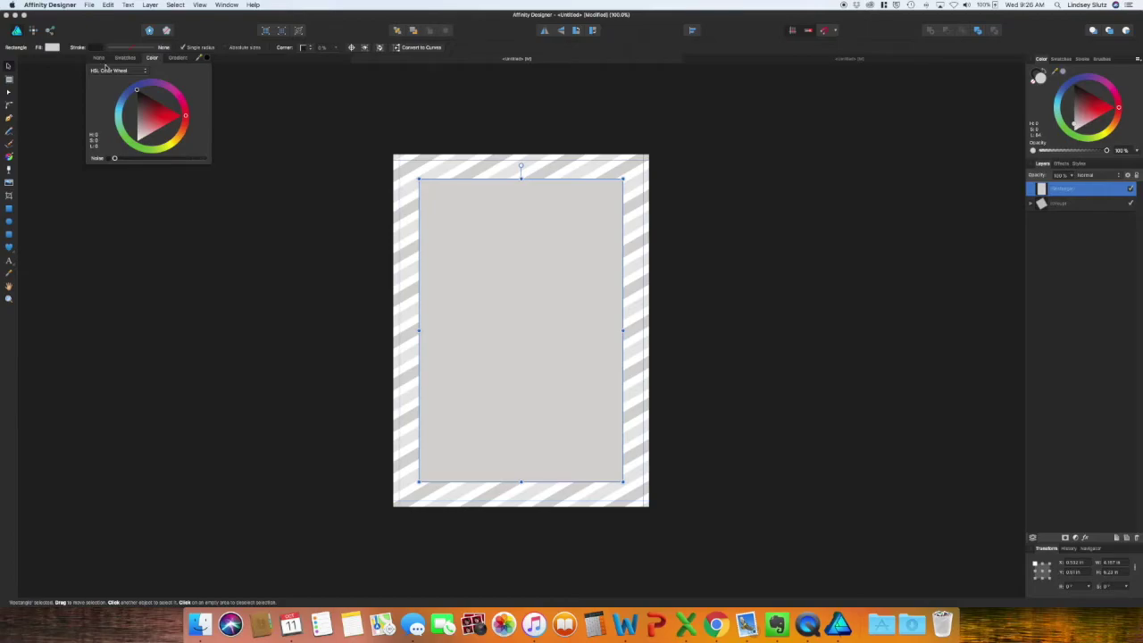
Give the rectangle a thicker, light pink border.
left_click(125, 57)
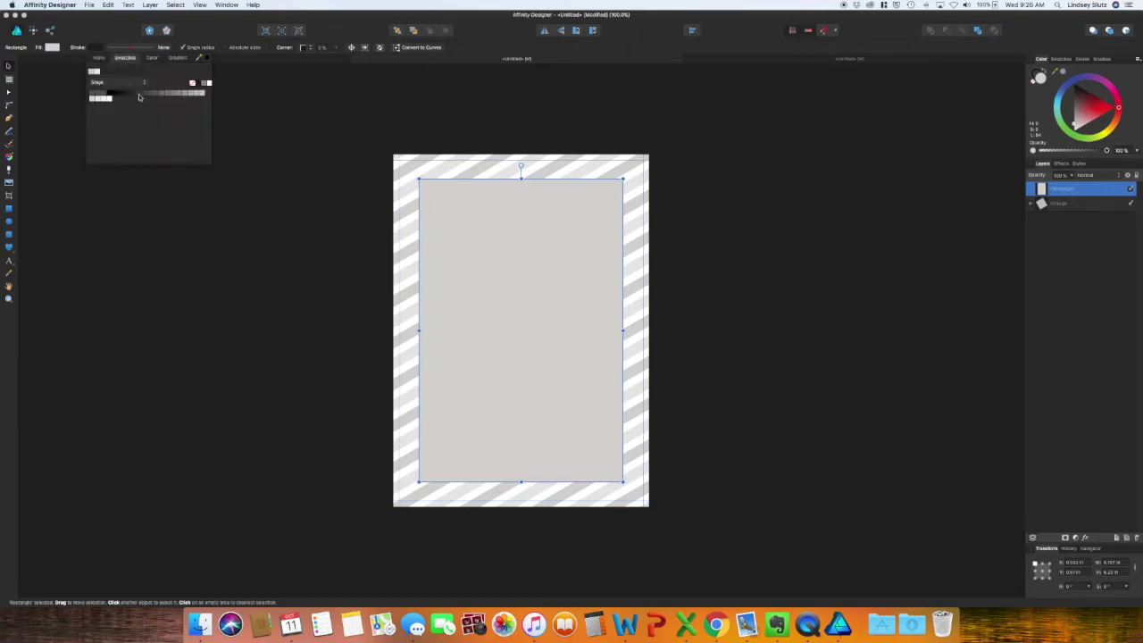
left_click(152, 57)
left_click(177, 93)
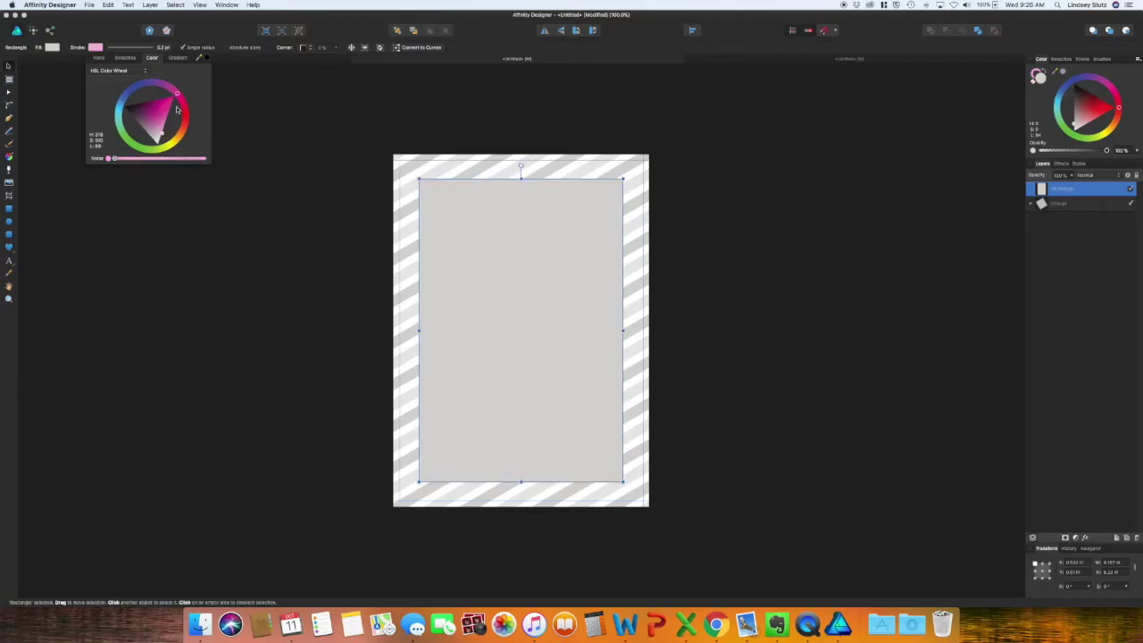
left_click(164, 47)
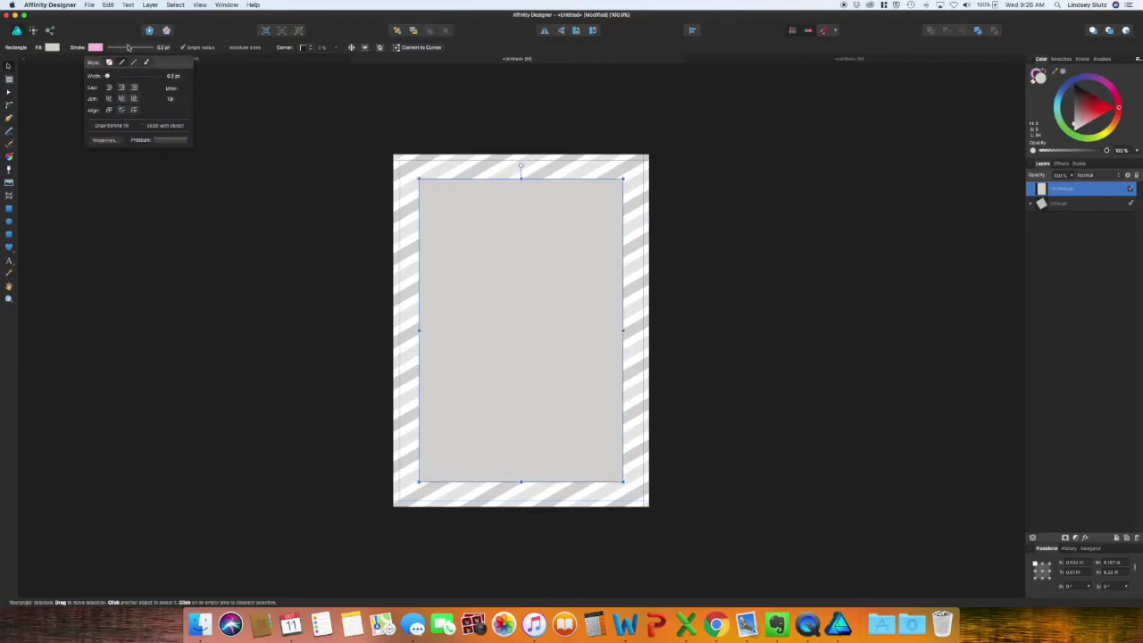
mouse_move(109, 77)
left_mouse_down()
mouse_move(134, 80)
mouse_move(121, 80)
left_mouse_up()
left_click(94, 47)
left_click(162, 144)
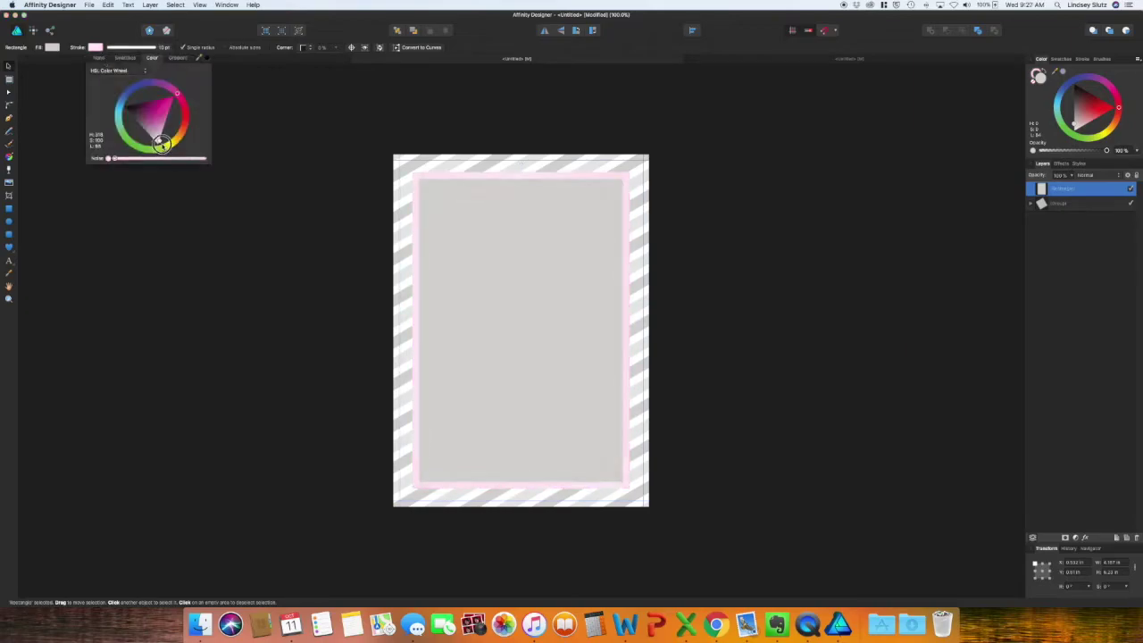
left_click(290, 229)
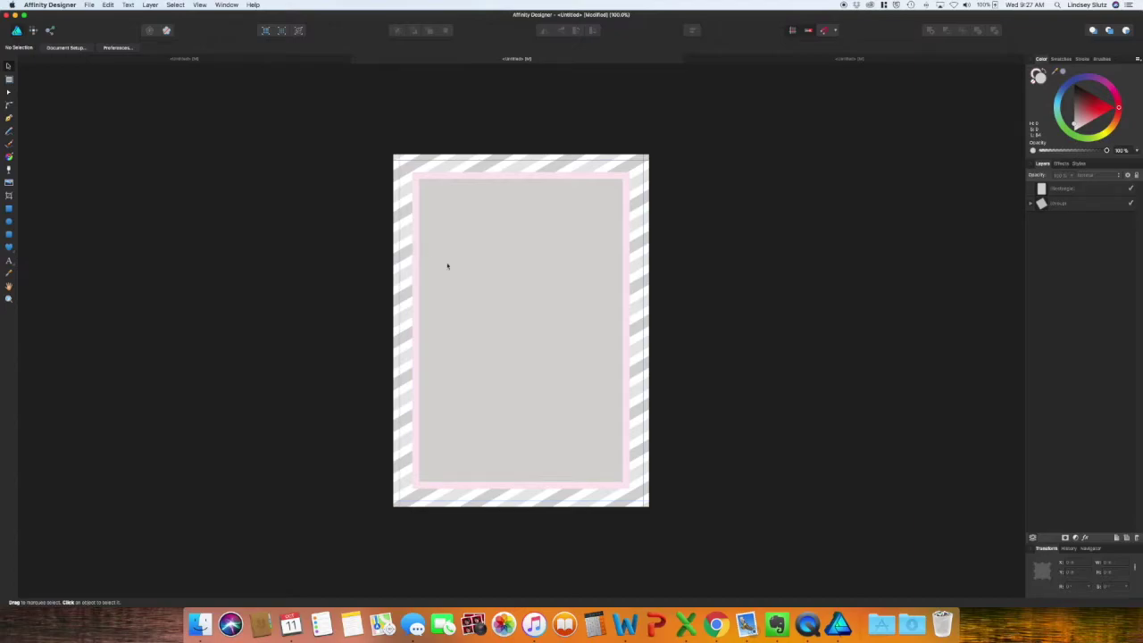
Fill the rectangle with pale pink and deepen the border's pink.
left_click(474, 267)
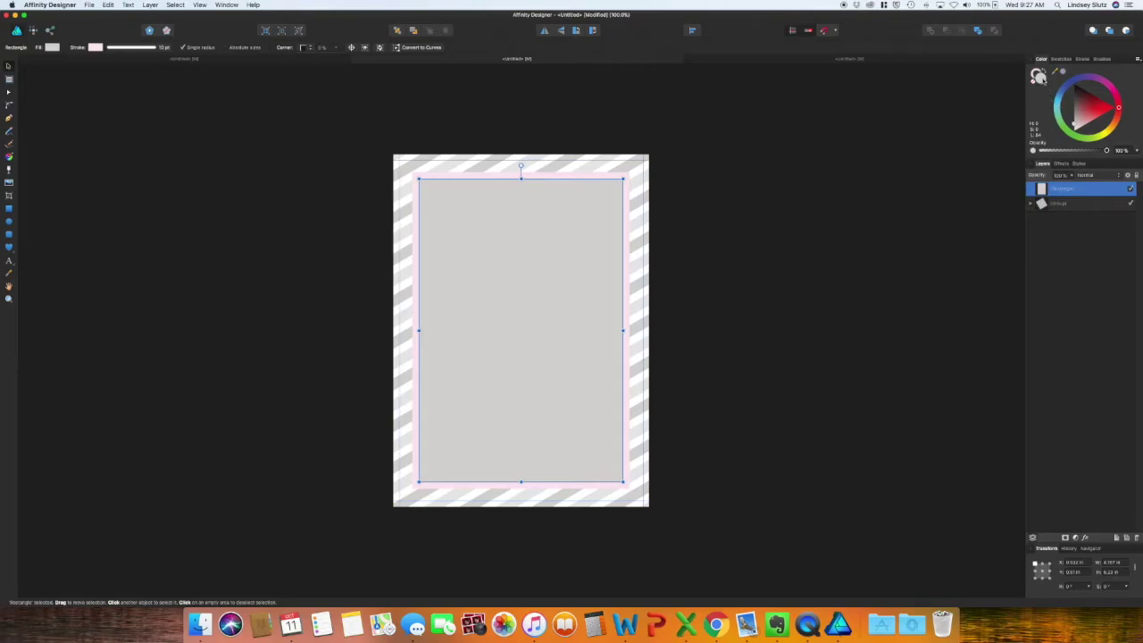
left_click(1075, 127)
left_click_drag(1075, 127, 1077, 125)
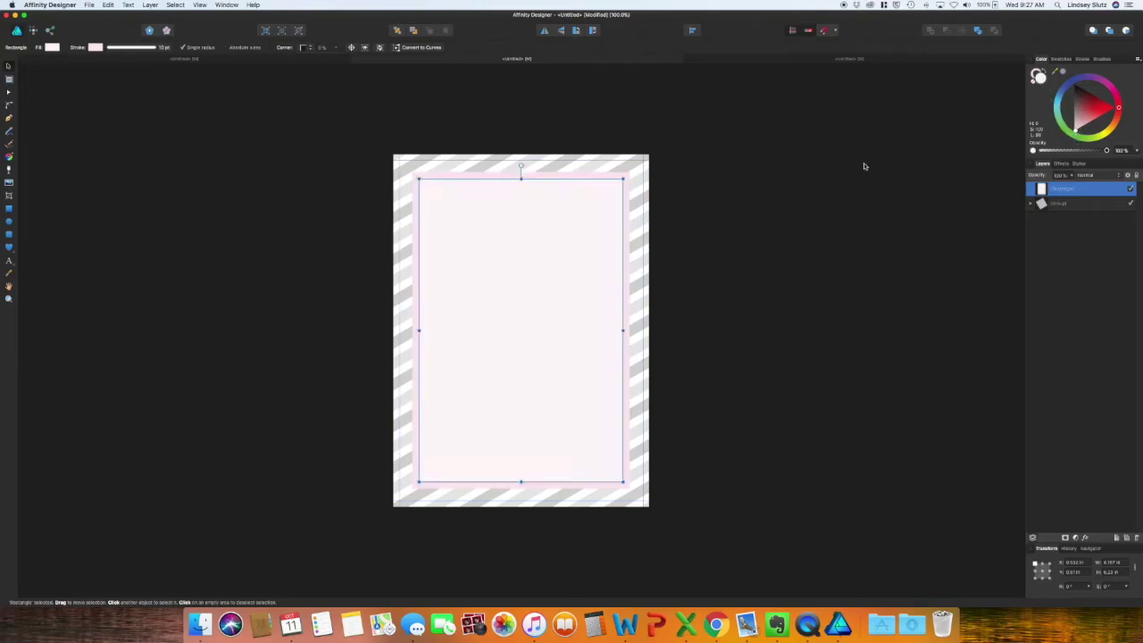
left_click(95, 47)
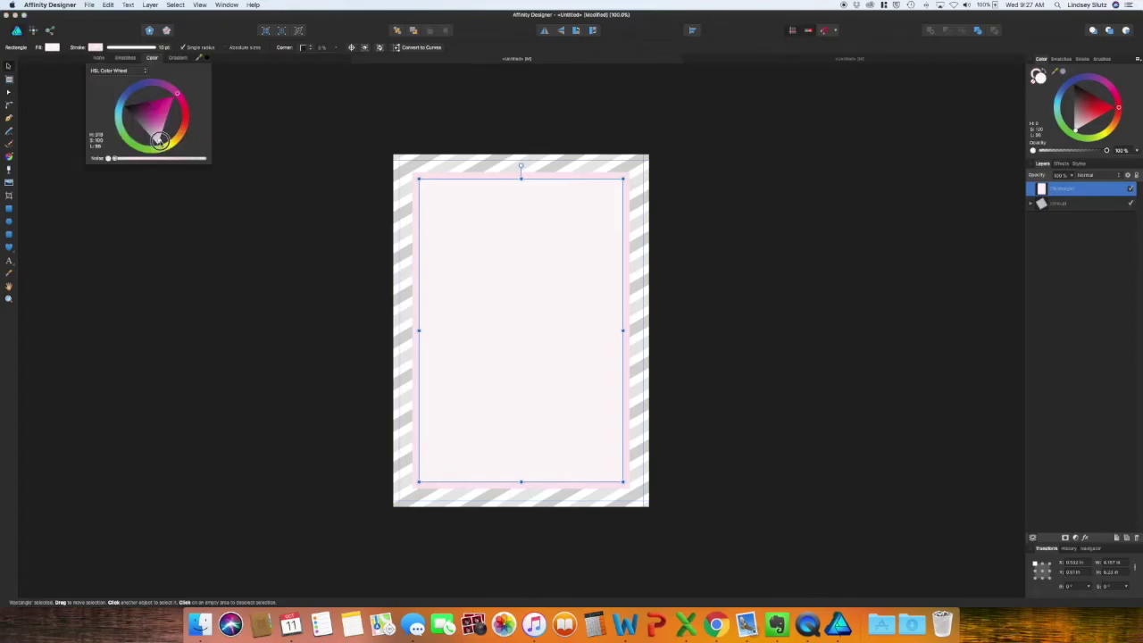
left_click_drag(161, 140, 161, 139)
left_click(283, 352)
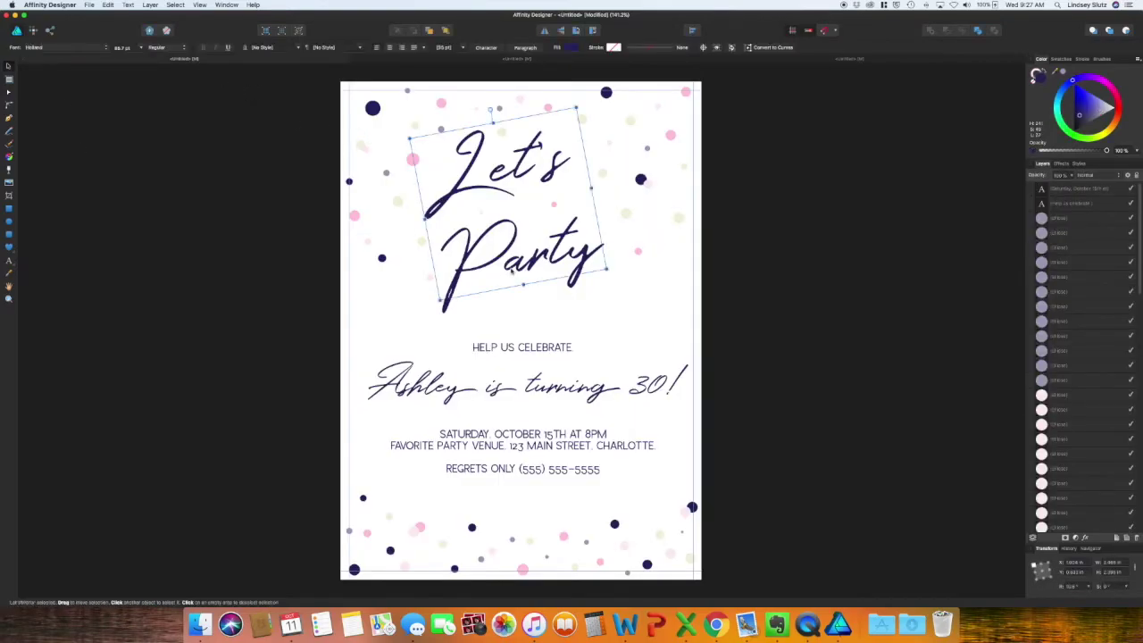
Select the Let's Party, birthday and date/venue text blocks and copy them.
left_click(541, 354)
left_click(547, 390, "shift")
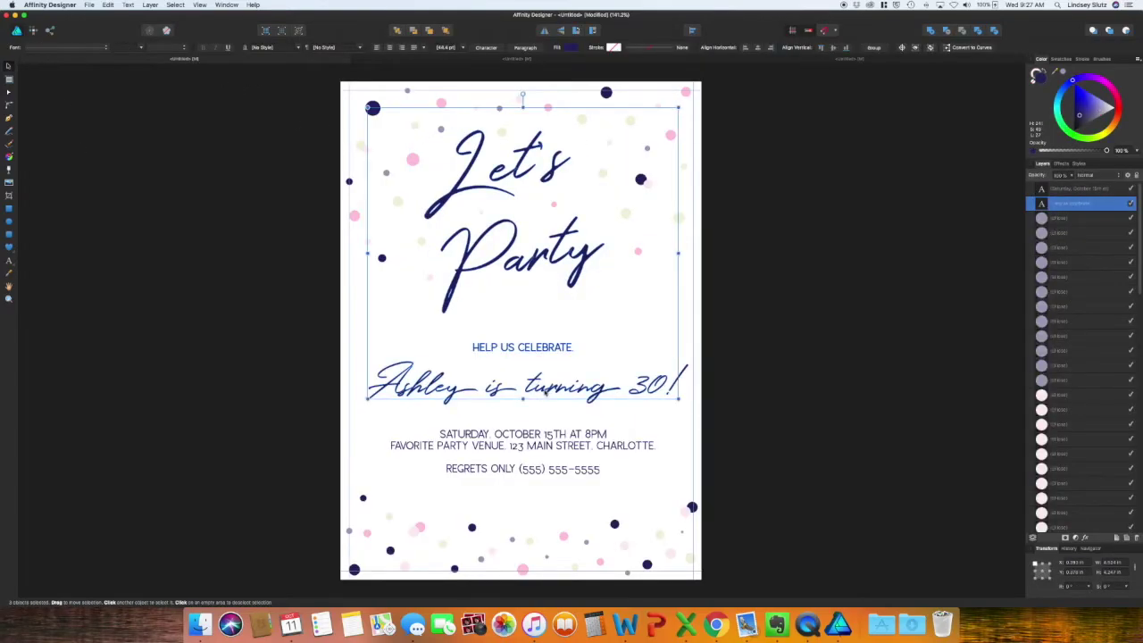
left_click(548, 447, "shift")
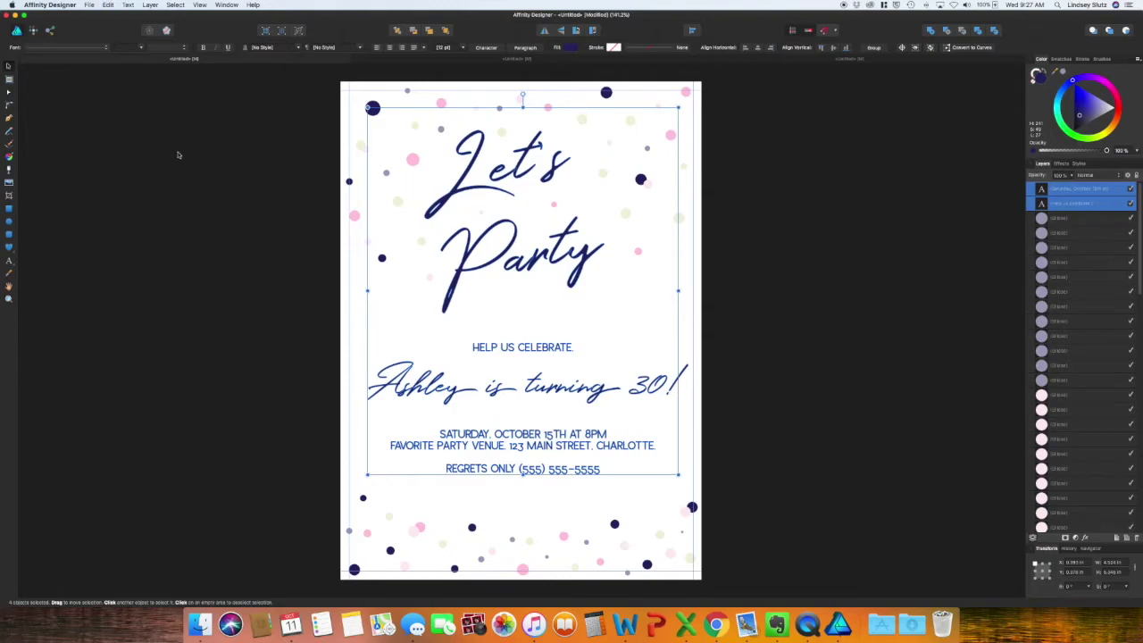
left_click(108, 6)
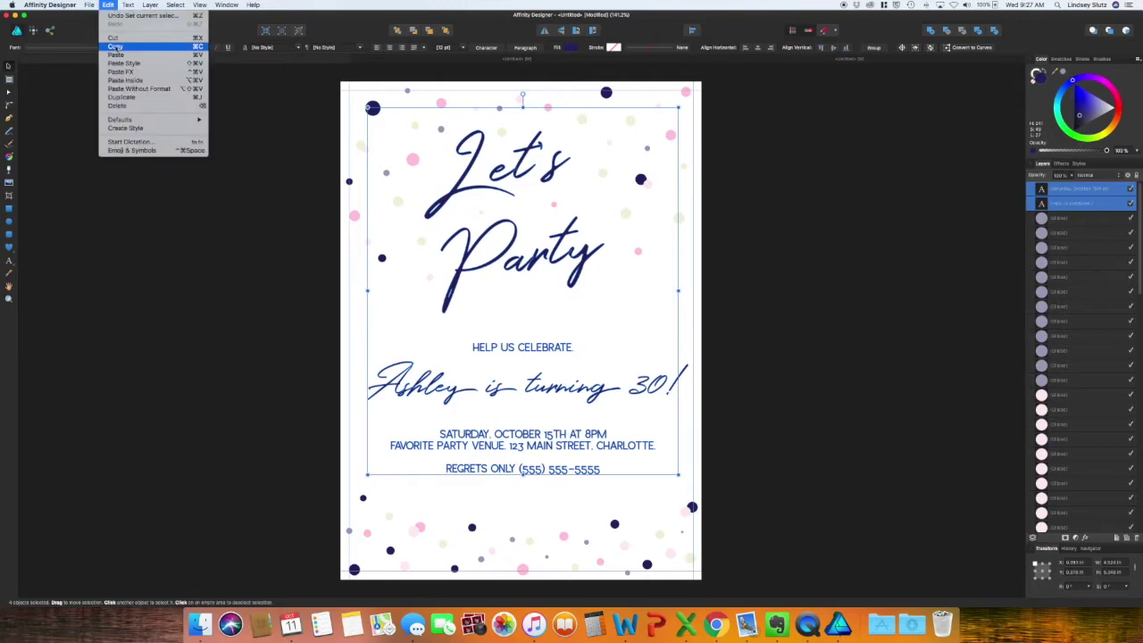
left_click(506, 60)
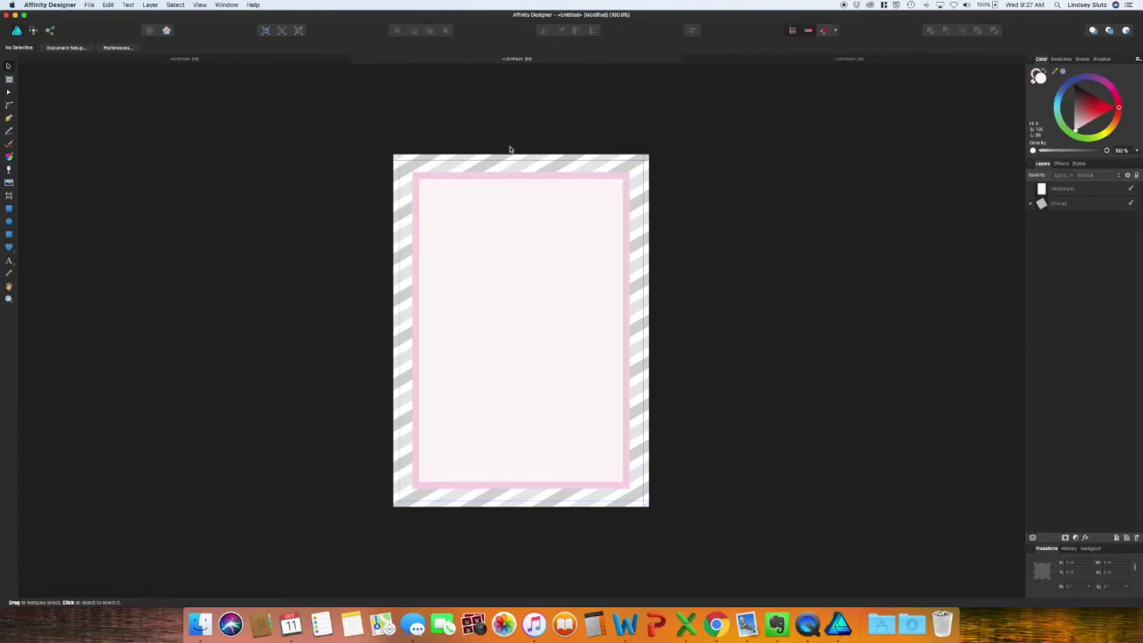
Paste the text, narrow the script birthday line, and move the lower lines up into the frame.
key("super+v")
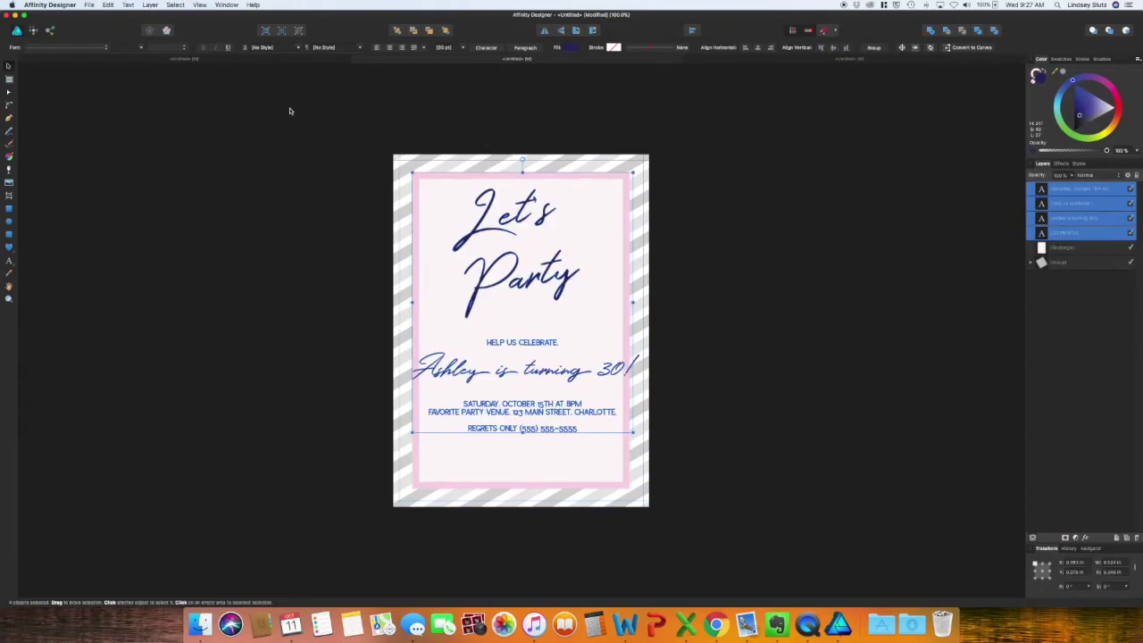
left_click(112, 7)
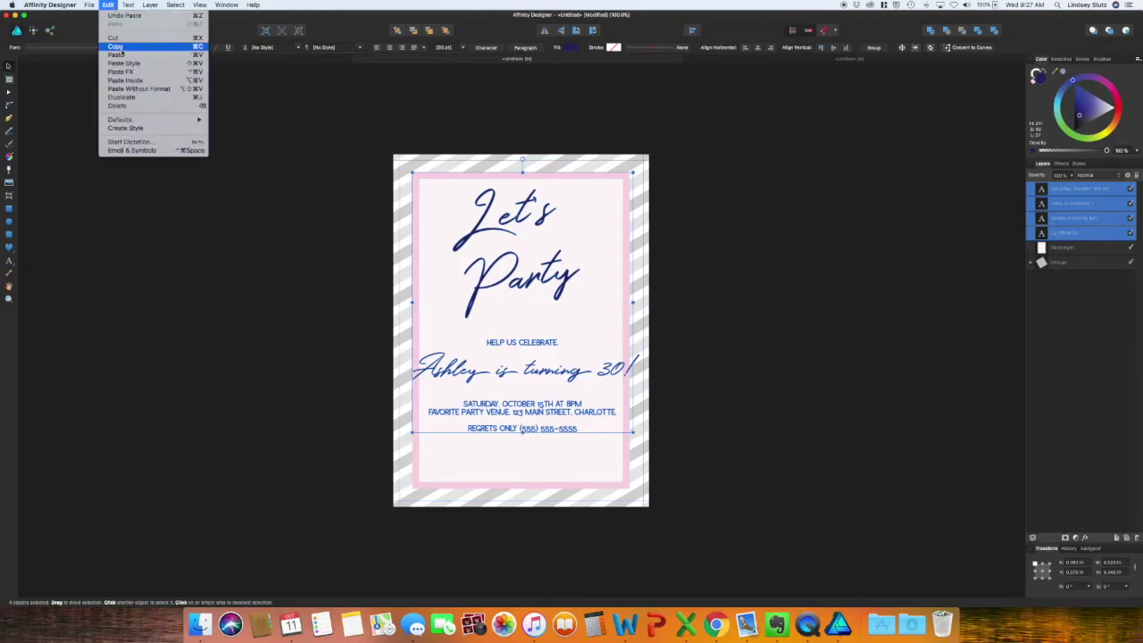
left_click(607, 377)
left_click(608, 377)
left_click_drag(637, 368, 600, 370)
left_click(691, 30)
left_click(746, 275)
left_click_drag(634, 292, 420, 442)
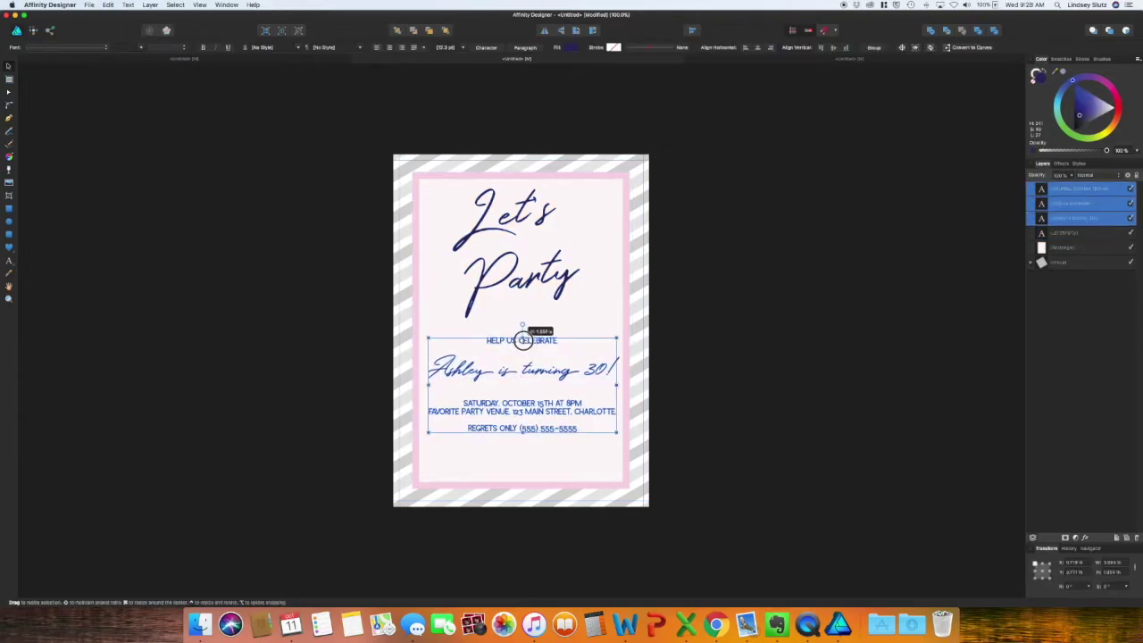
left_click_drag(527, 340, 526, 325)
left_click(875, 346)
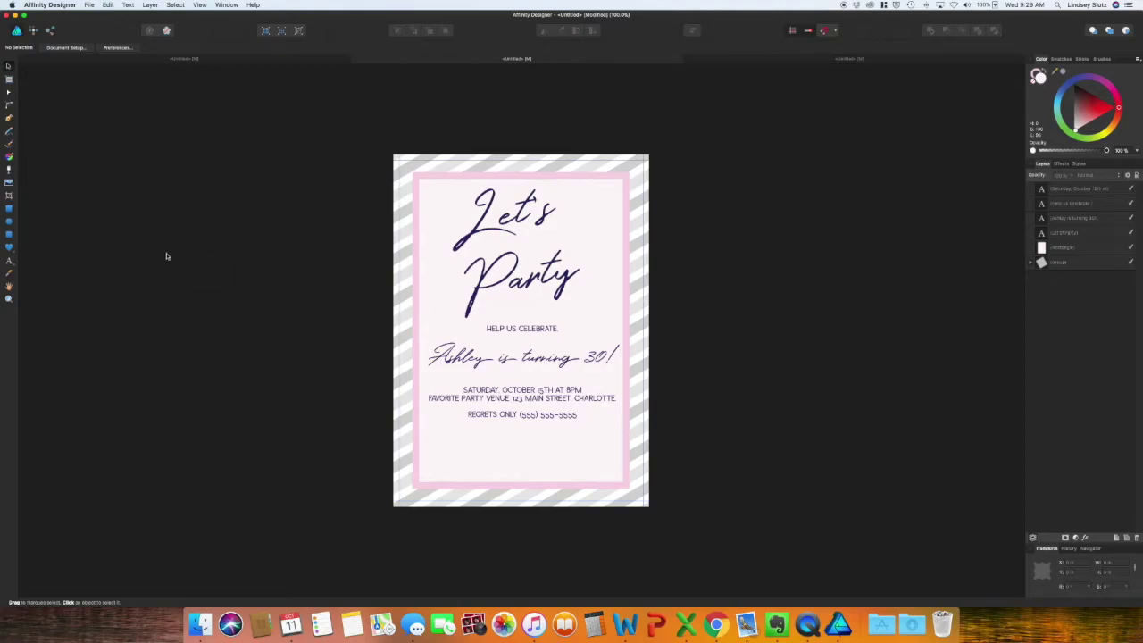
Create an artistic text frame near the card bottom and type 'ABC'.
left_click(9, 265)
left_click_drag(513, 496, 511, 429)
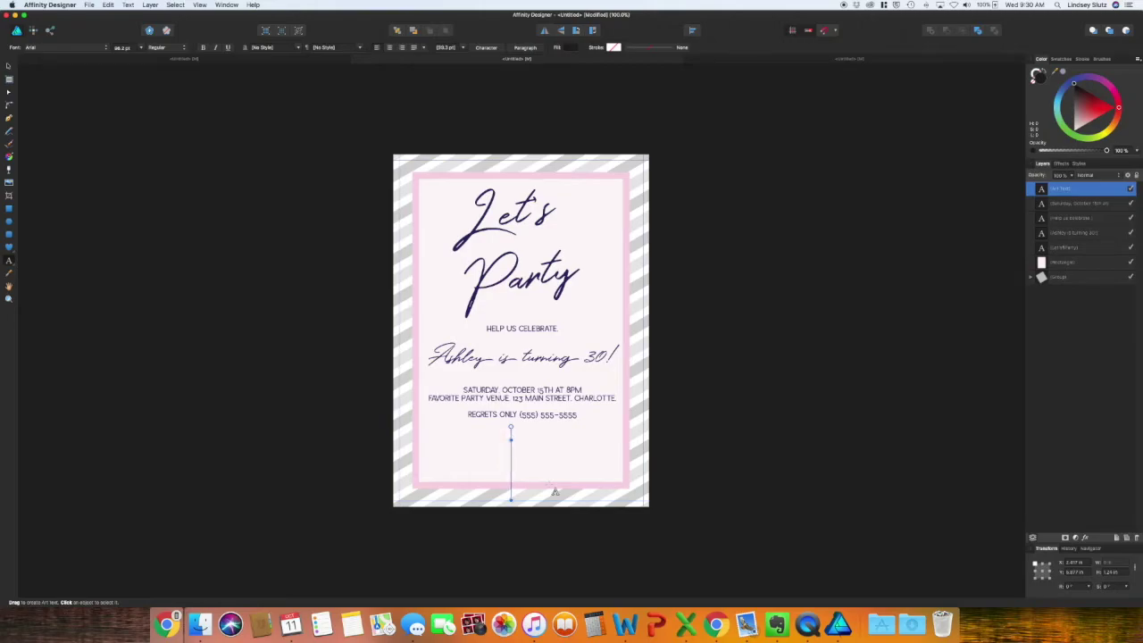
type("A")
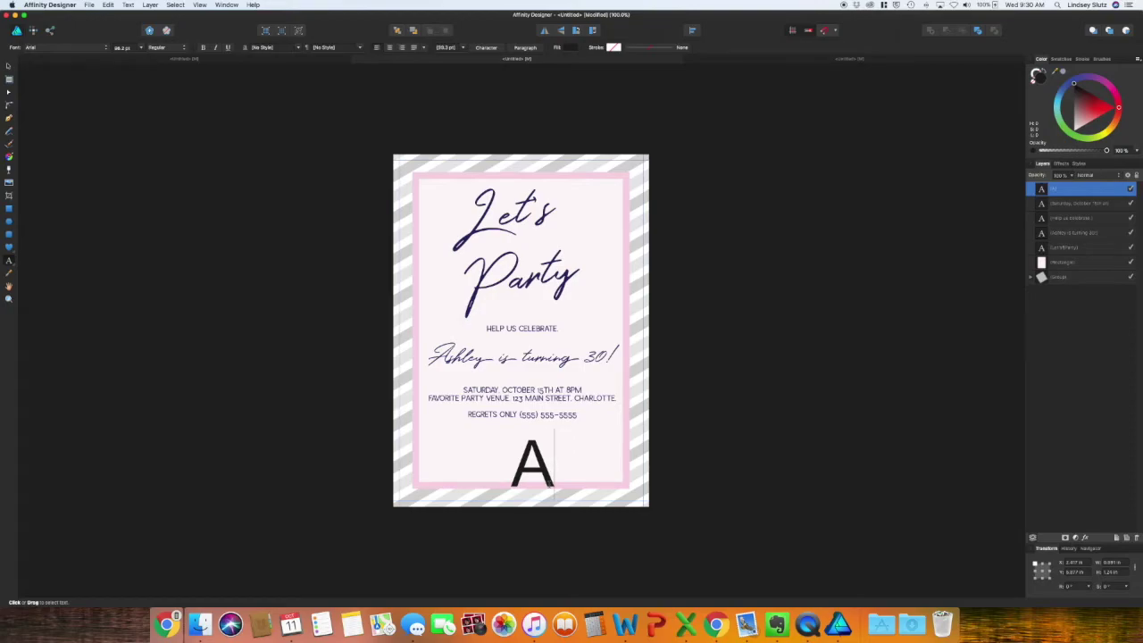
type("B")
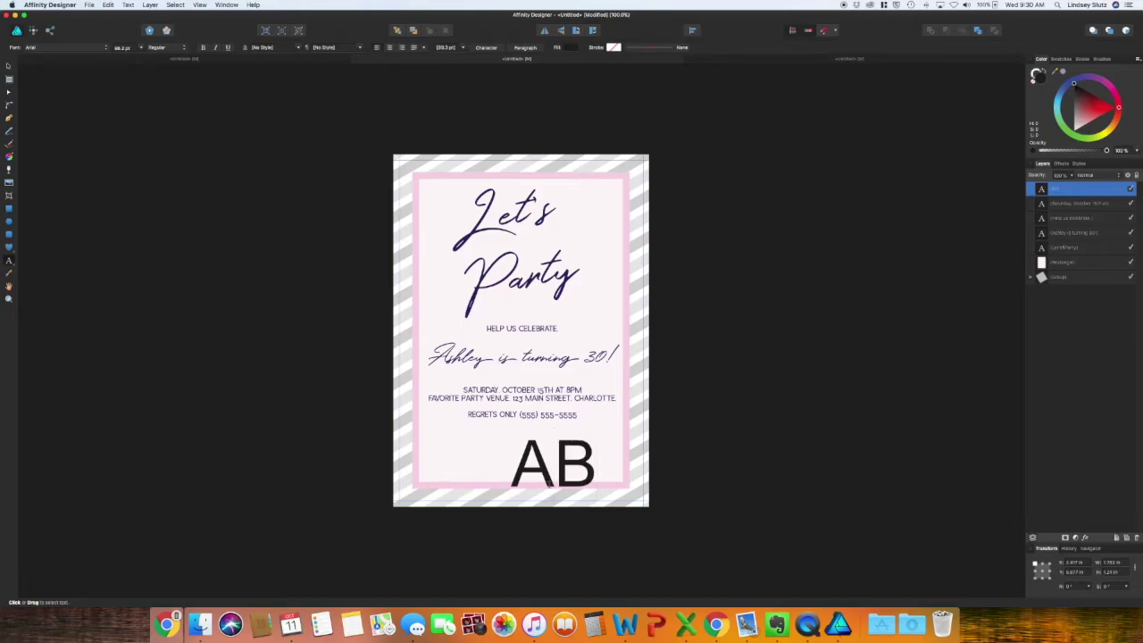
type("C")
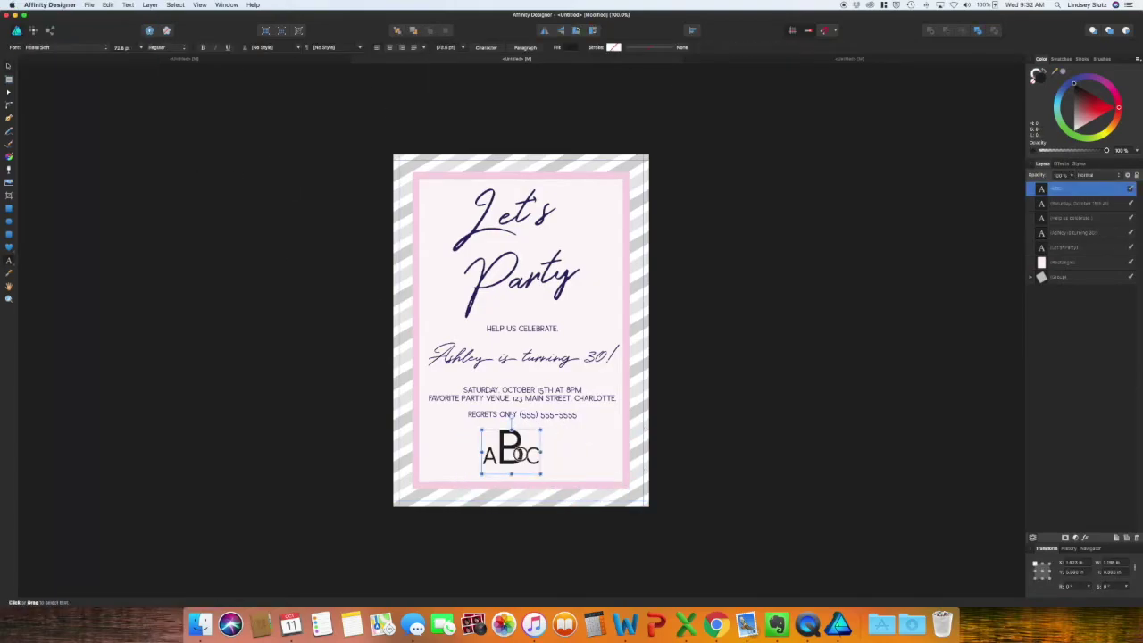
left_click(9, 211)
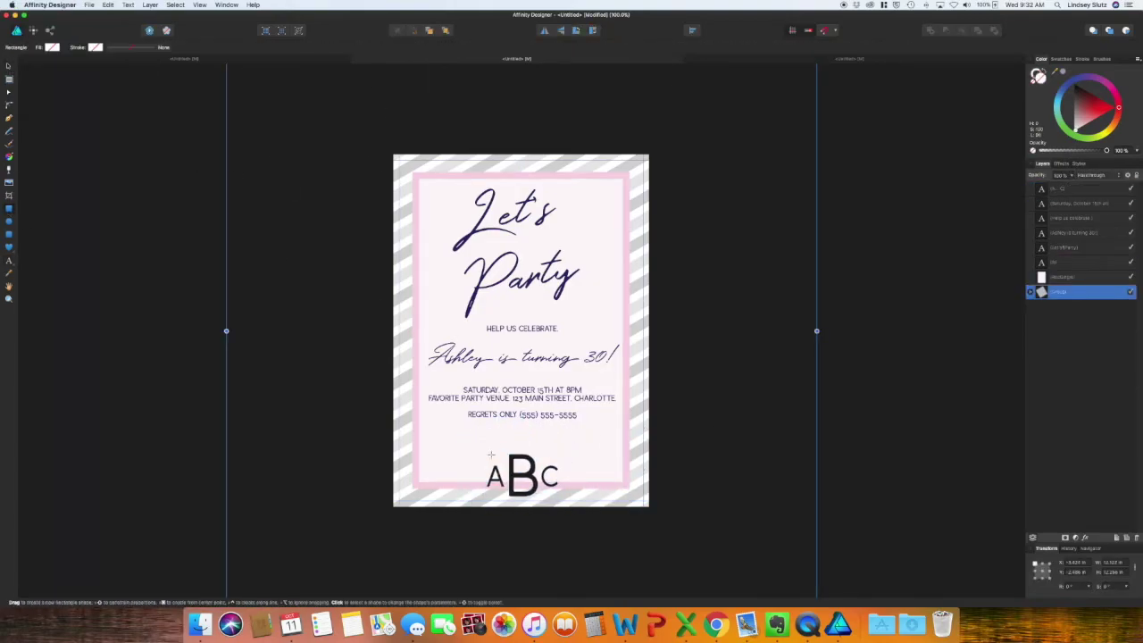
Draw a rectangle behind the ABC monogram and group the two with Cmd+G.
left_click_drag(482, 451, 562, 492)
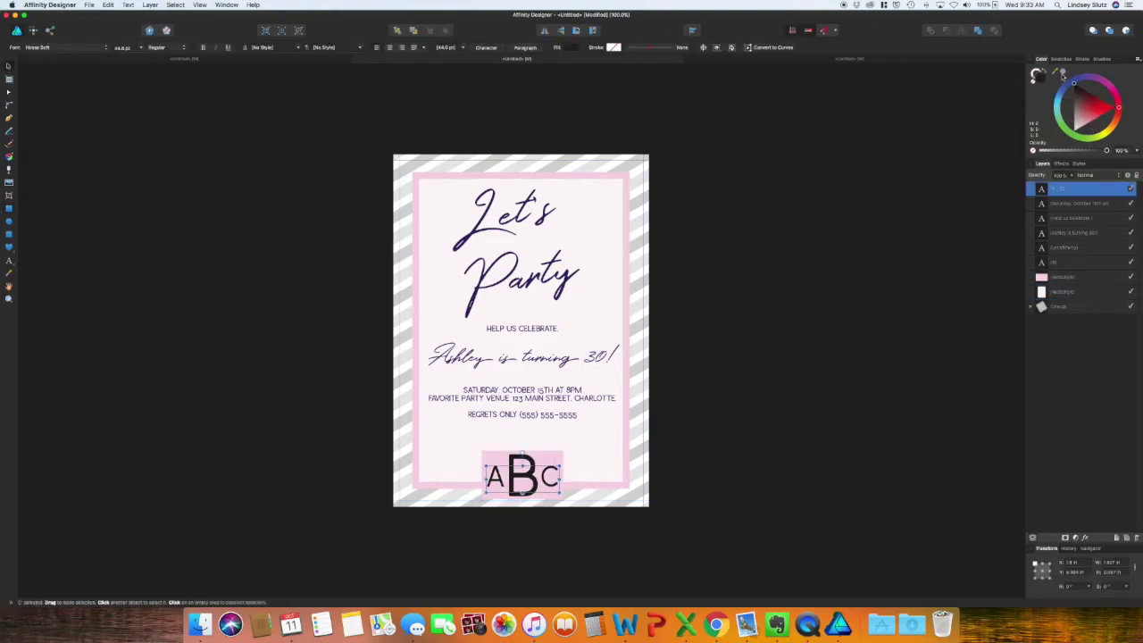
left_click(1072, 262)
left_click(1072, 188, "super")
left_click(1072, 277, "super")
key("super+g")
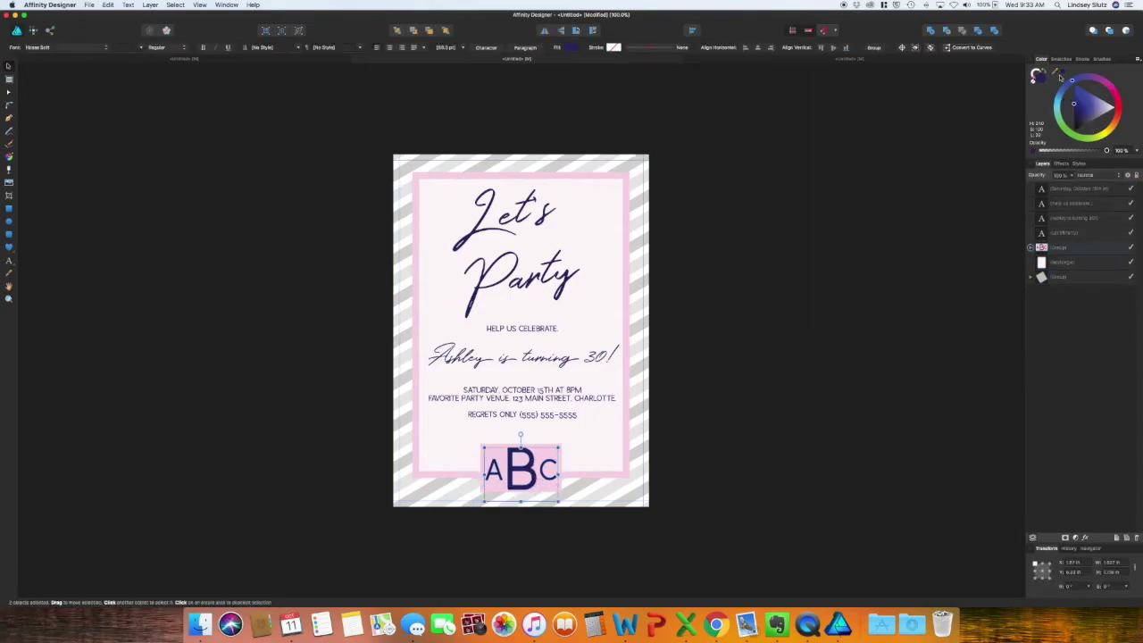
left_click(835, 331)
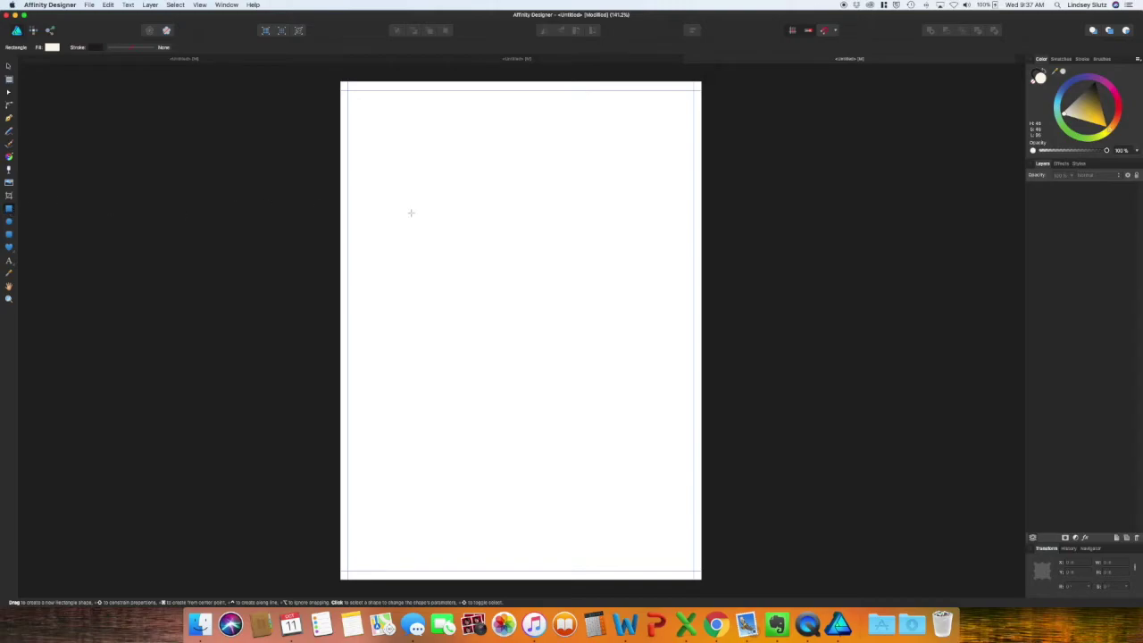
Draw a cream rectangle and a cream circle, moving the circle up to the rectangle's top.
left_click_drag(424, 209, 644, 493)
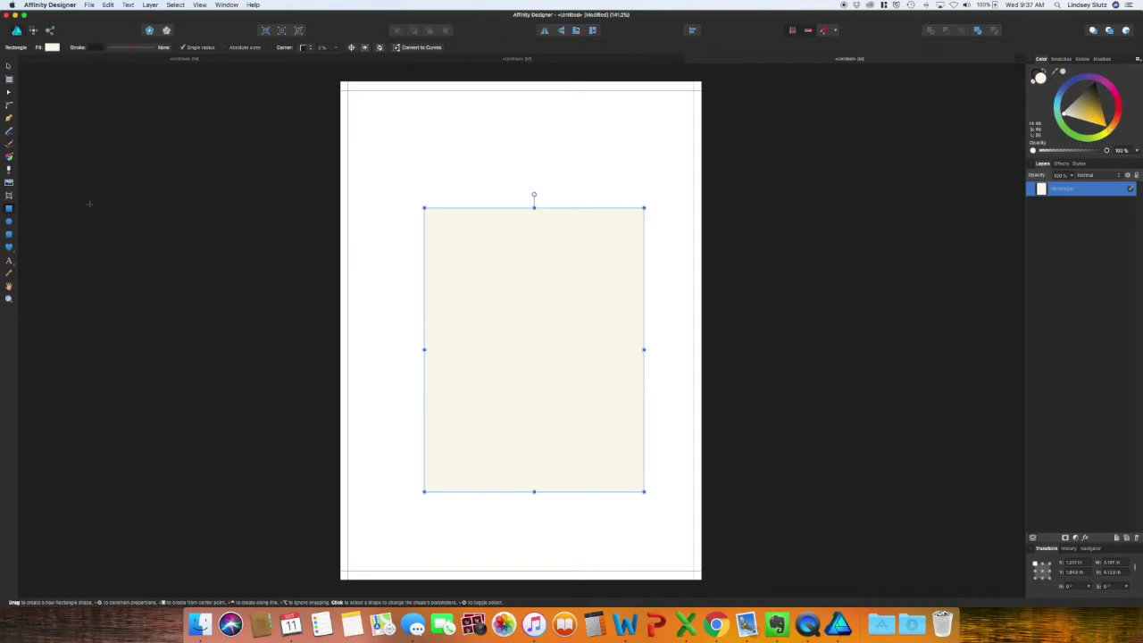
left_click(9, 221)
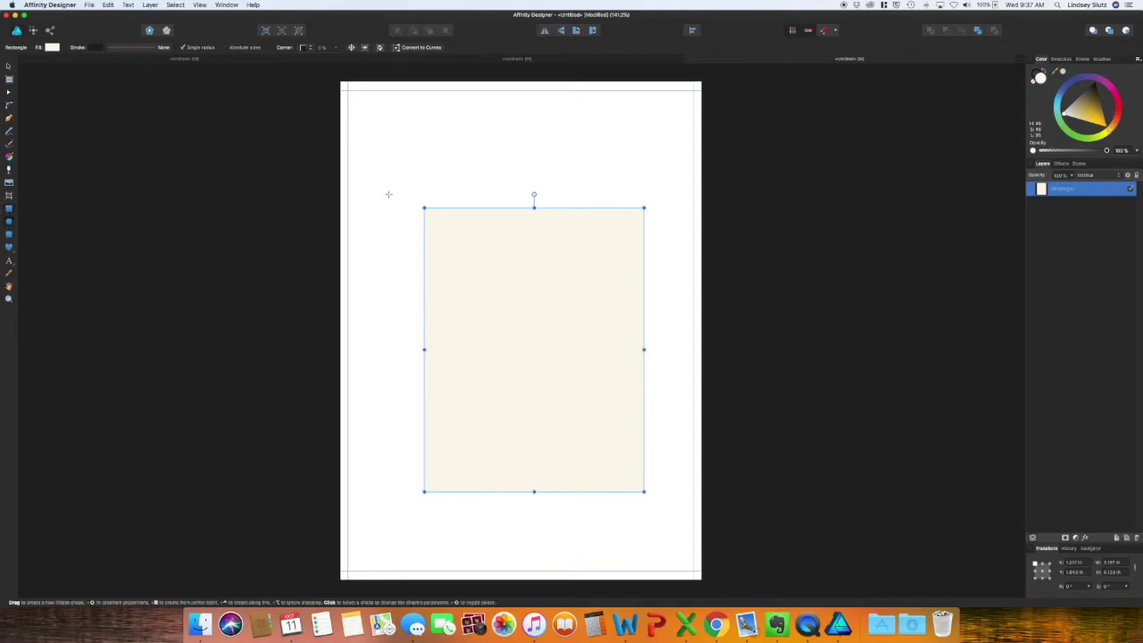
left_click_drag(422, 152, 665, 375)
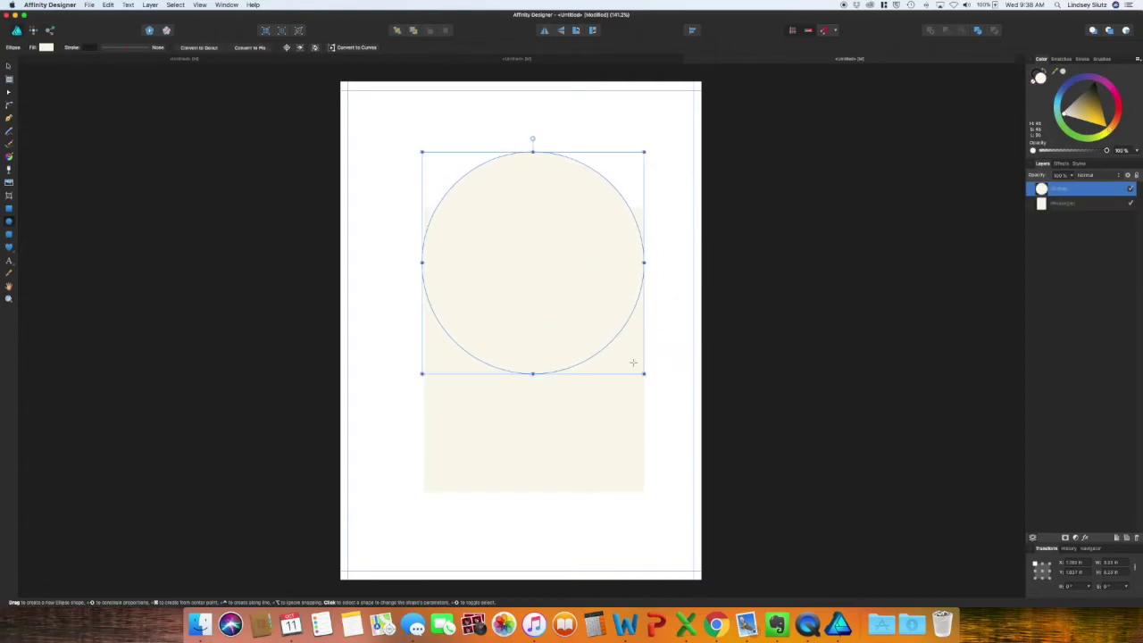
key("v")
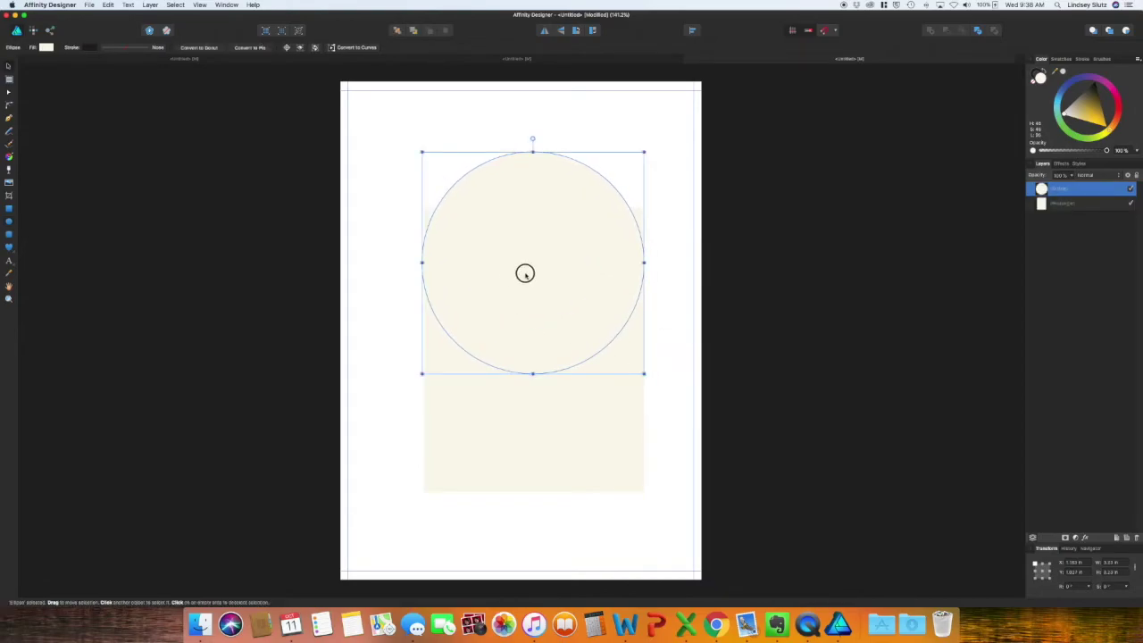
left_click_drag(524, 271, 528, 224)
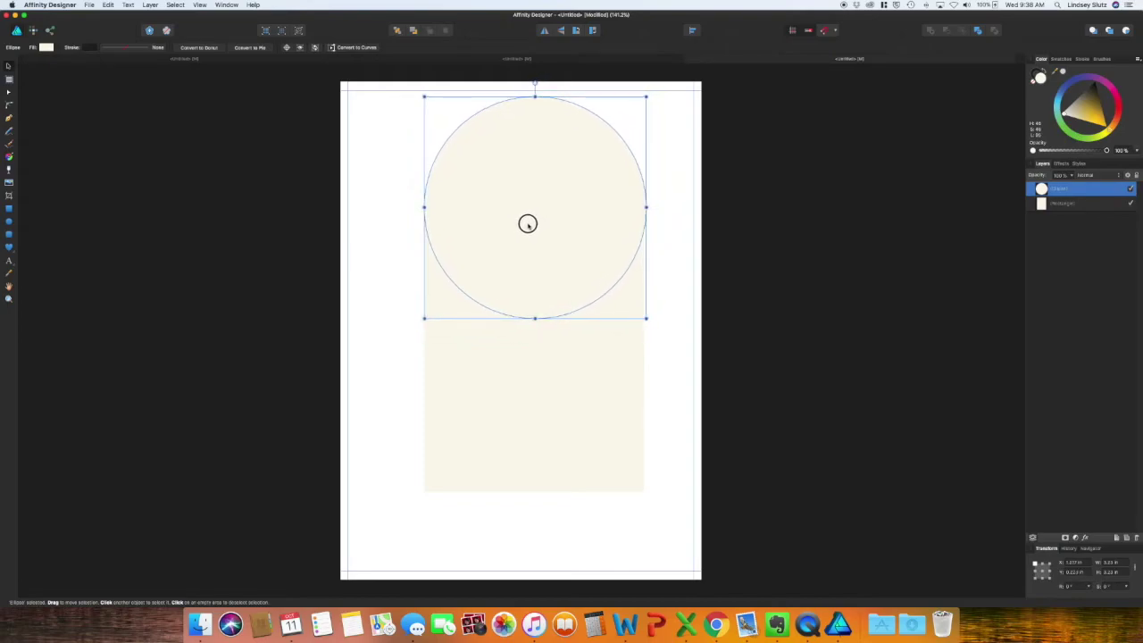
left_click(687, 310)
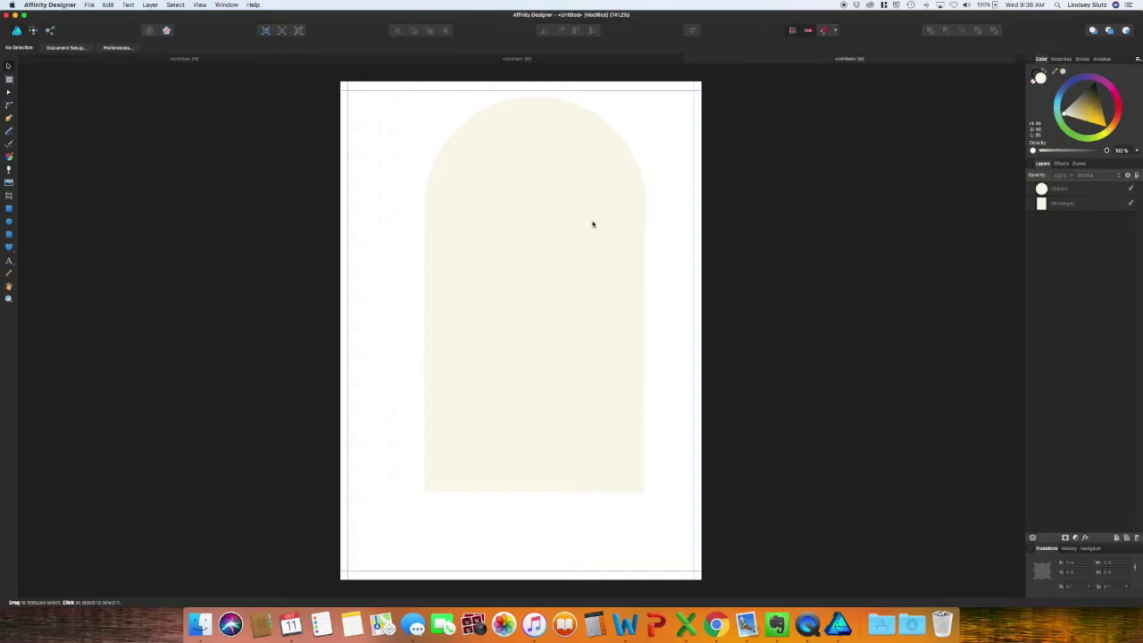
Narrow the circle to match the rectangle's width, then select both shapes.
key("super+4")
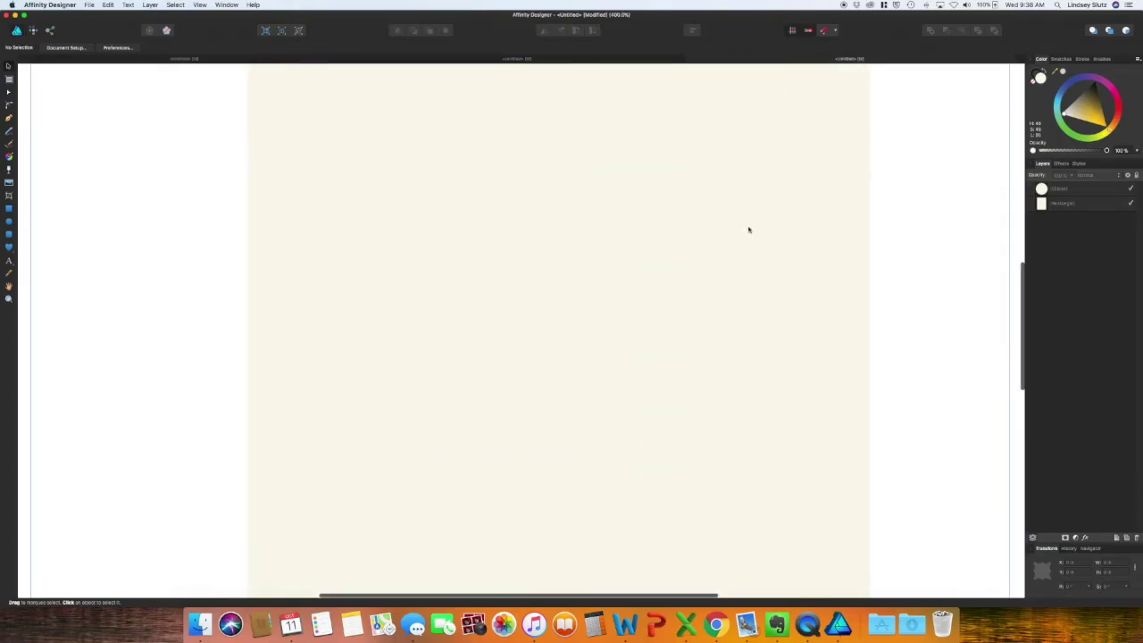
scroll(749, 229, "up", 5)
scroll(749, 230, "down", 4)
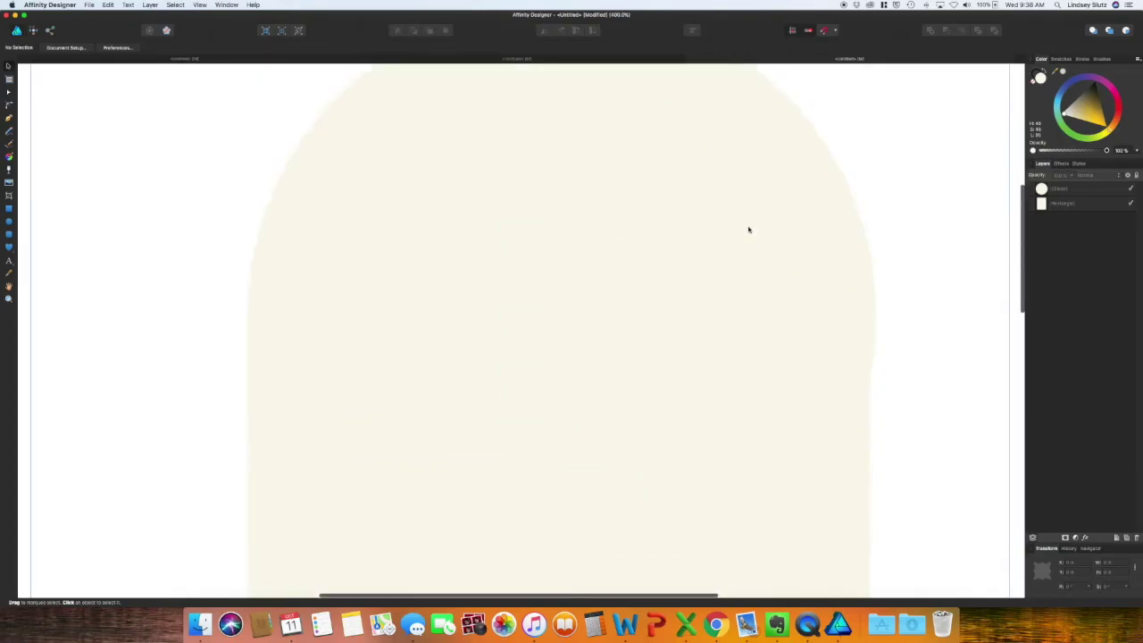
left_click(808, 338)
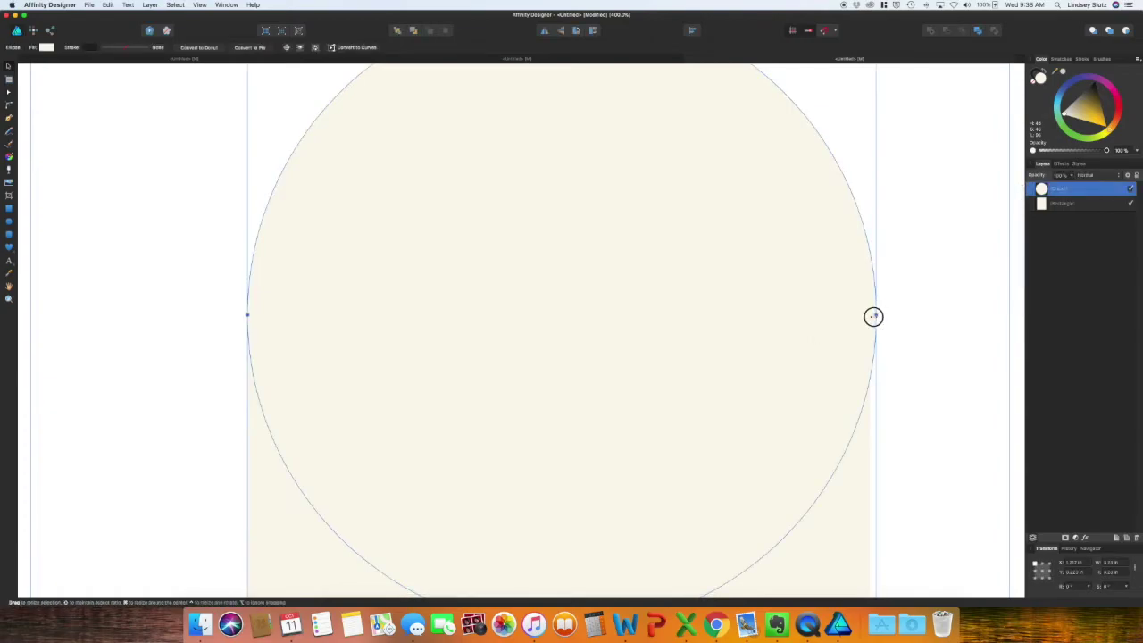
left_click_drag(874, 317, 870, 317)
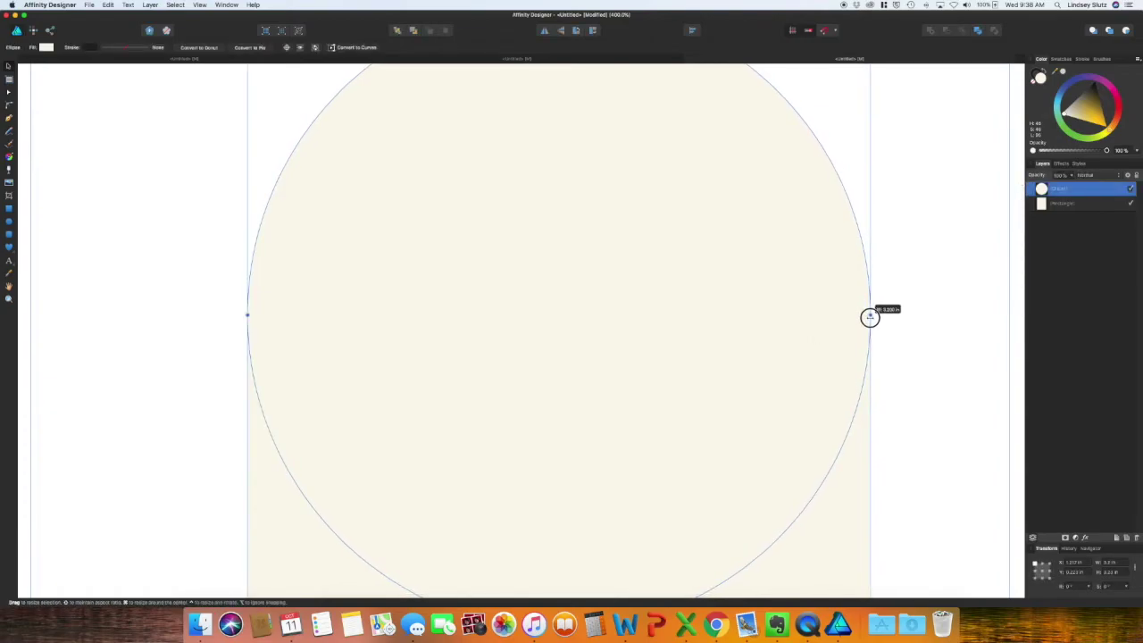
left_click(905, 330)
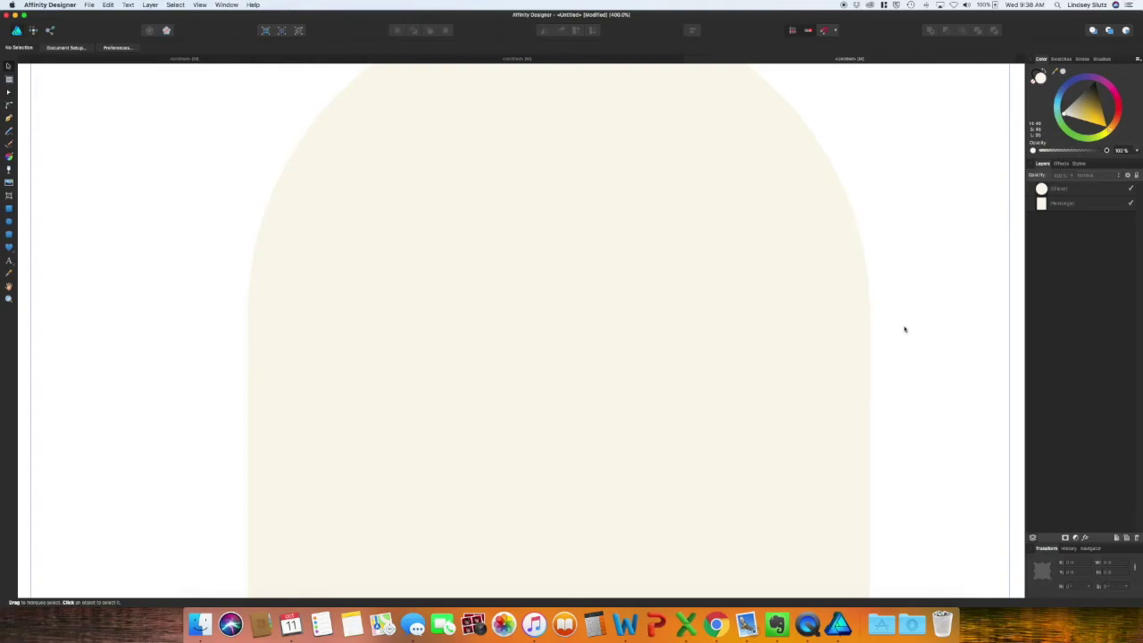
key("super+0")
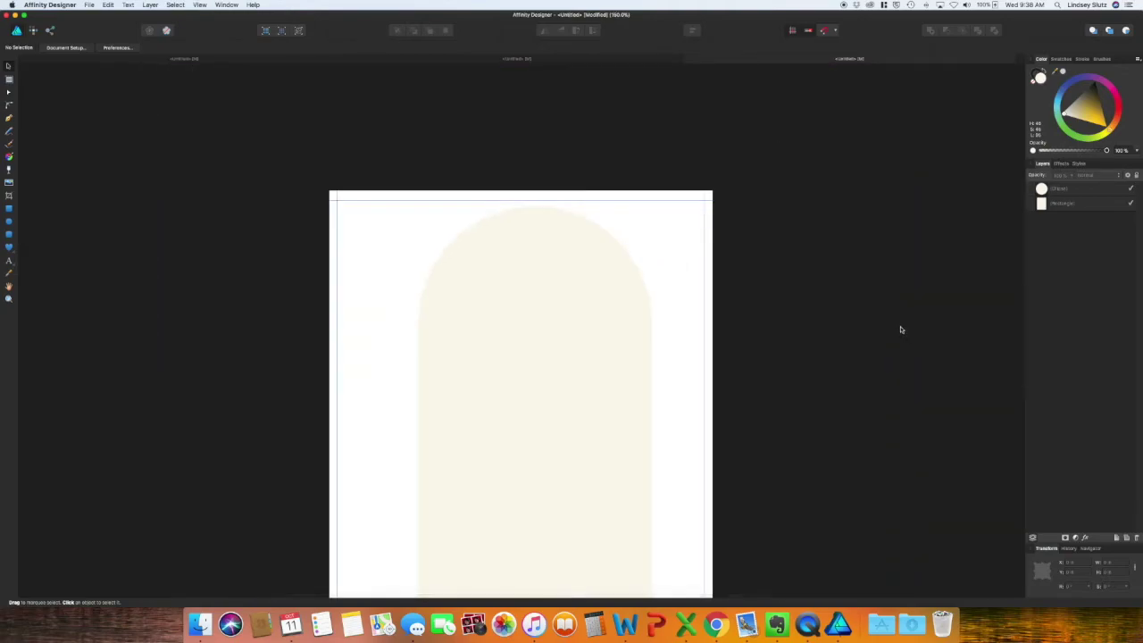
key("super+0")
left_click(590, 305)
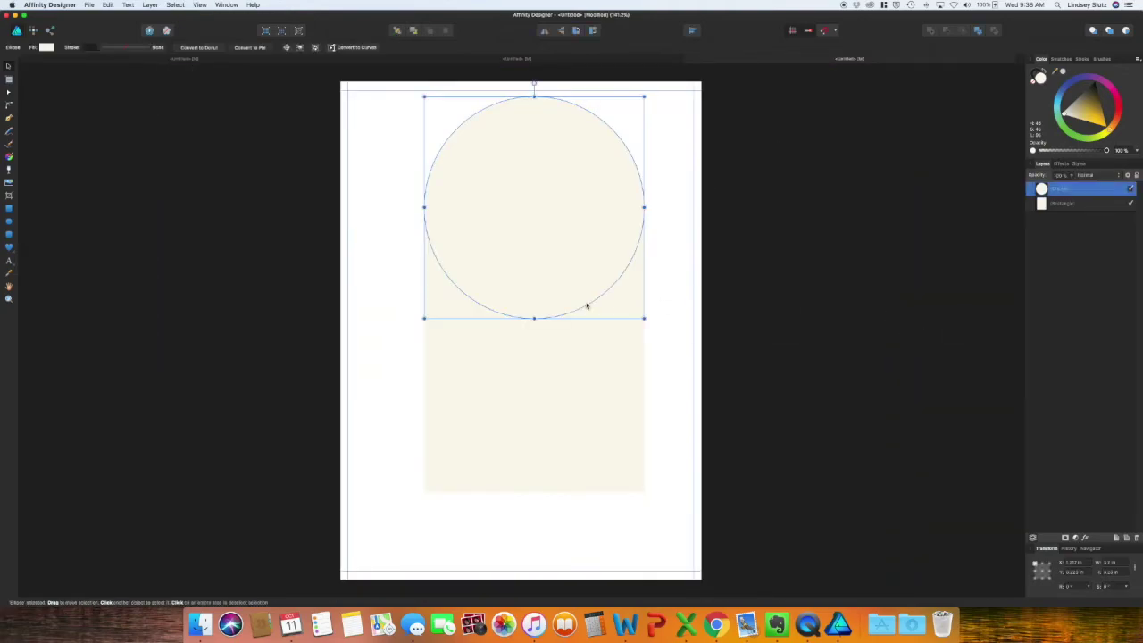
left_click(589, 360, "shift")
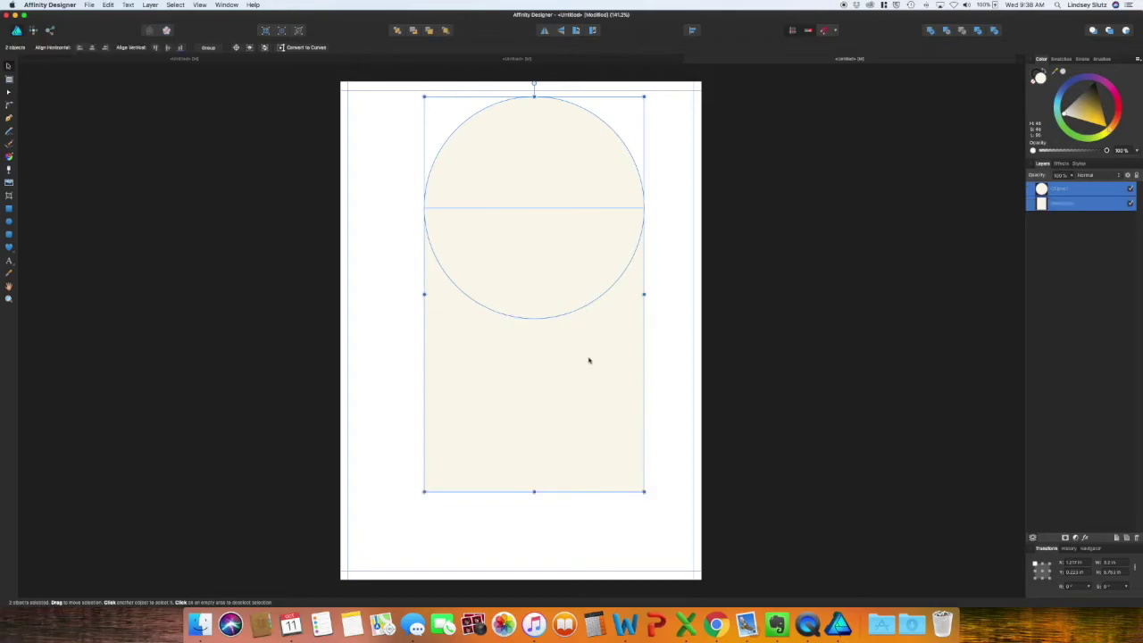
Merge the circle and rectangle into one arch curve and adjust its size and position.
left_click(932, 33)
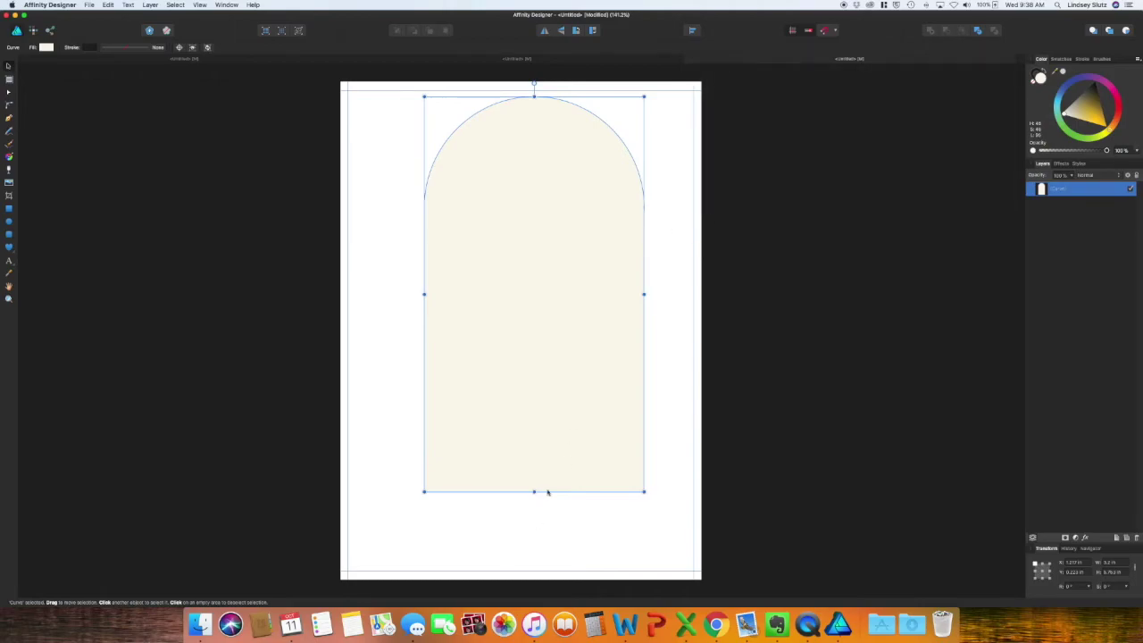
left_click_drag(534, 491, 540, 431)
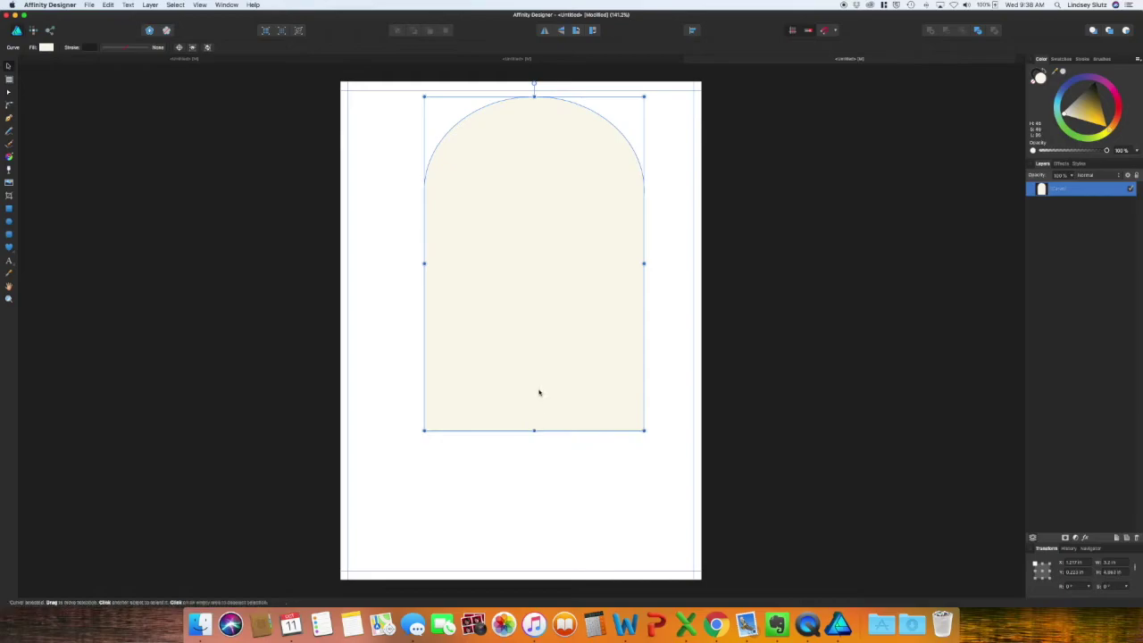
left_click_drag(528, 335, 514, 342)
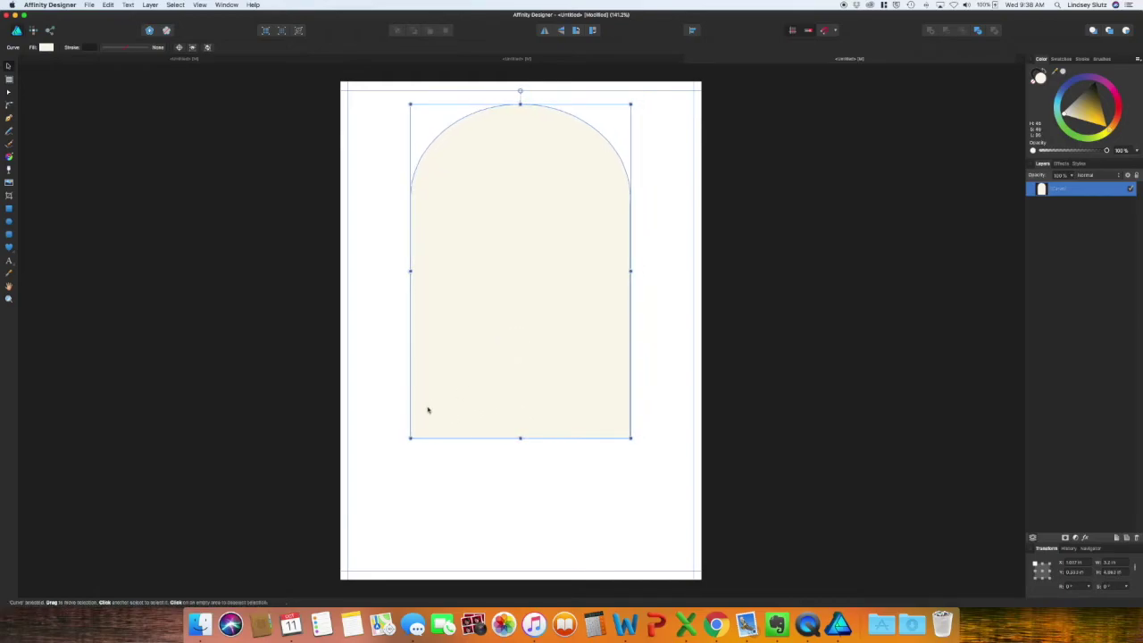
left_click_drag(409, 438, 398, 457)
left_click_drag(513, 381, 524, 378)
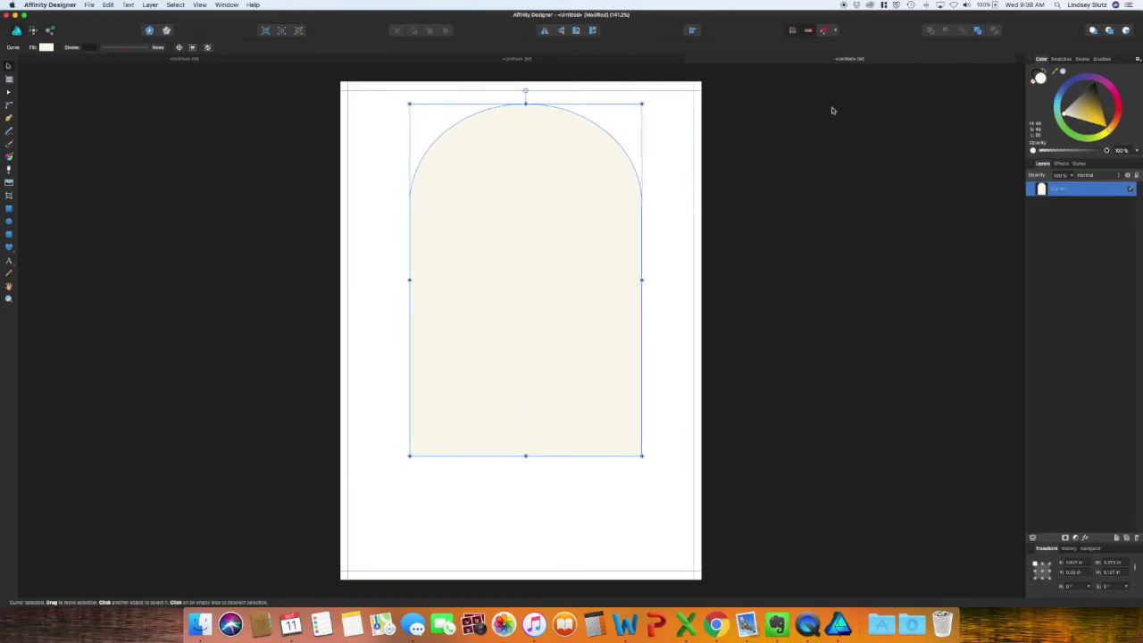
Align the arch to the page's horizontal centre.
left_click(692, 31)
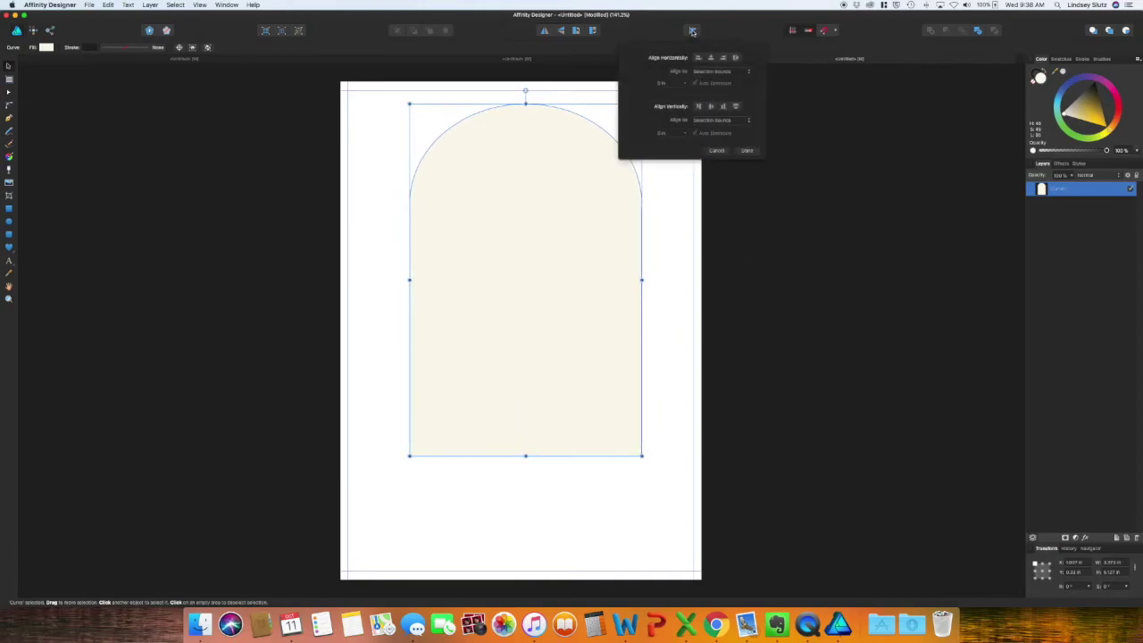
left_click(711, 59)
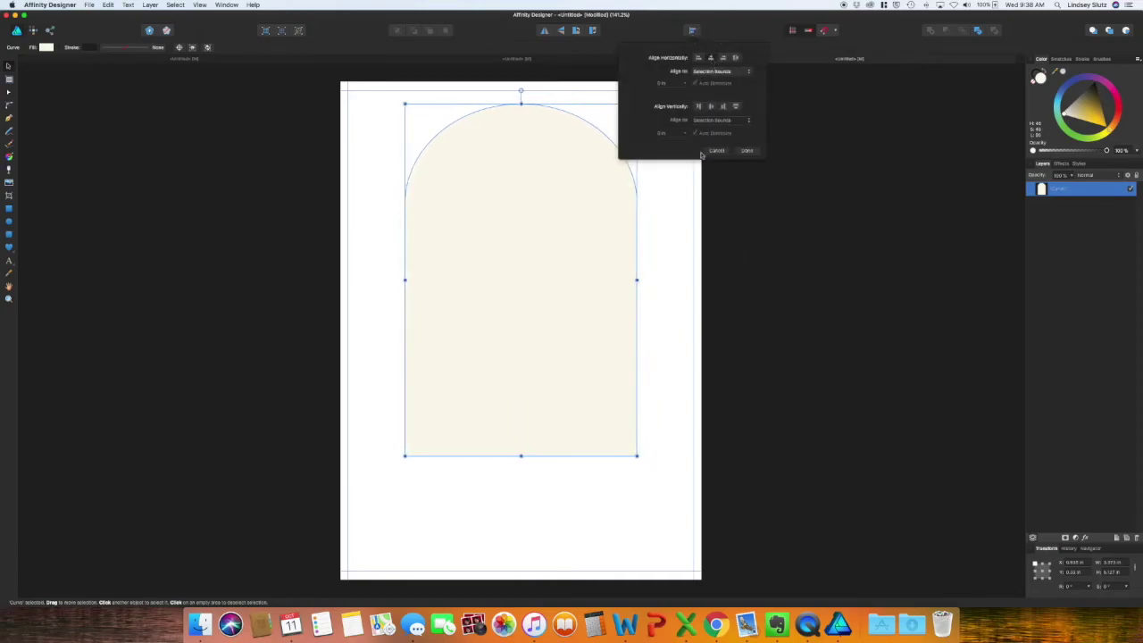
left_click(668, 246)
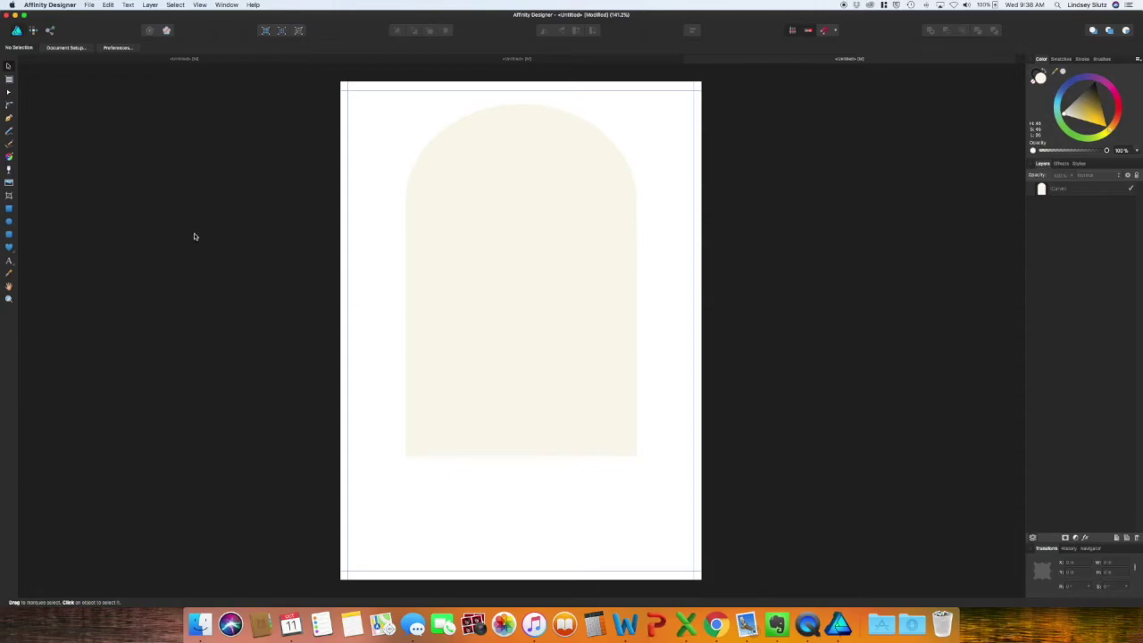
Draw a dark brown circle over the arch top and nest it inside the arch's Curve layer.
key("m")
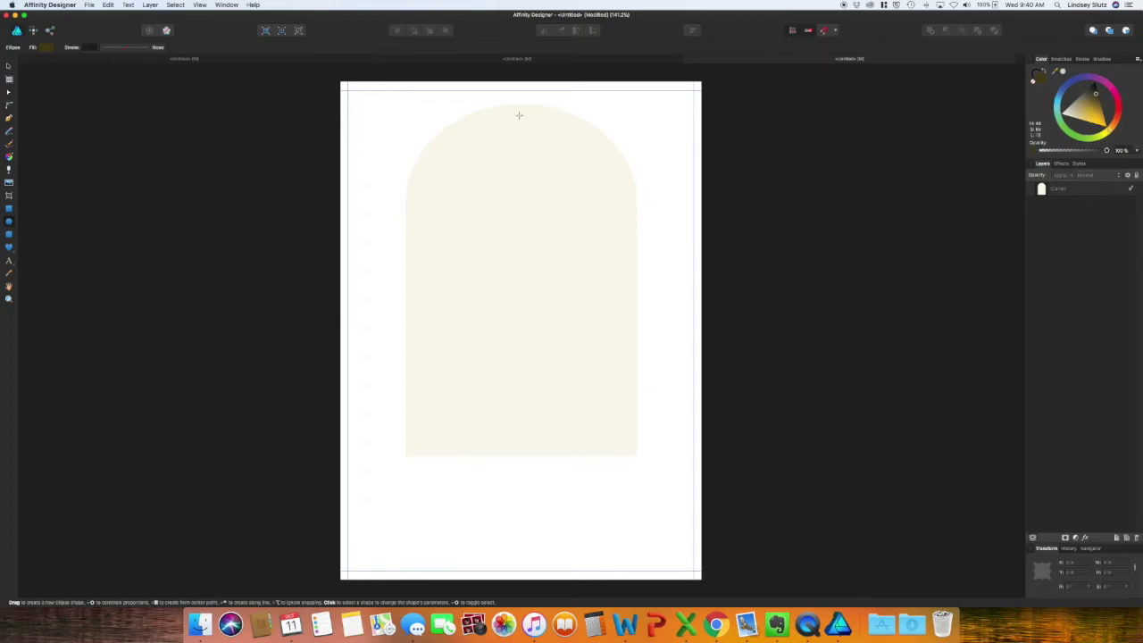
left_click_drag(388, 103, 666, 363)
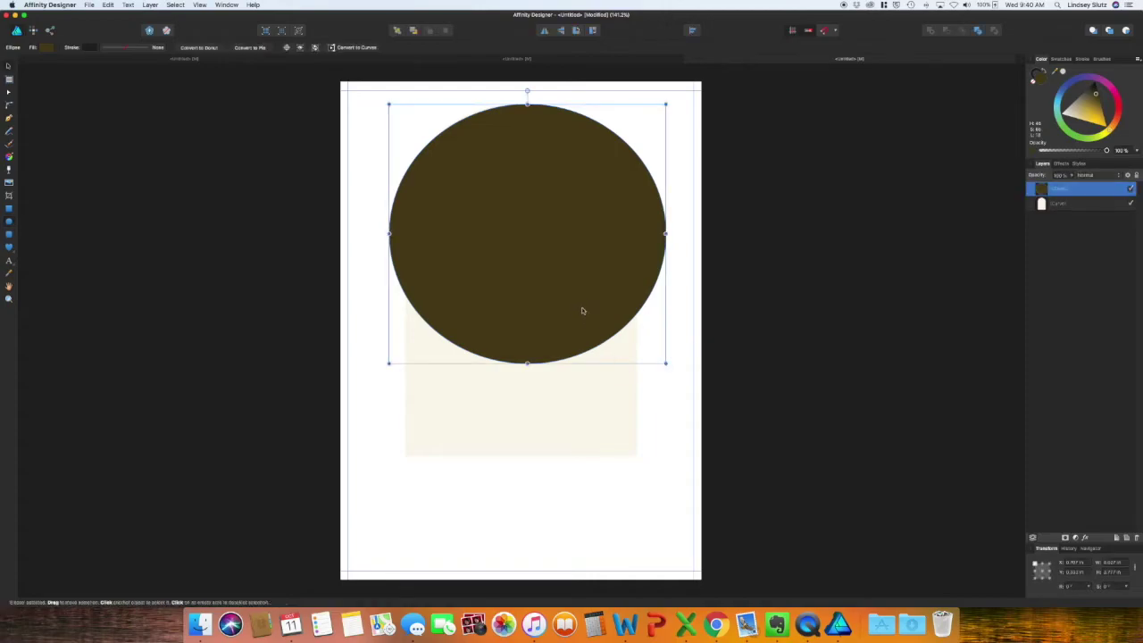
left_click_drag(583, 311, 563, 279)
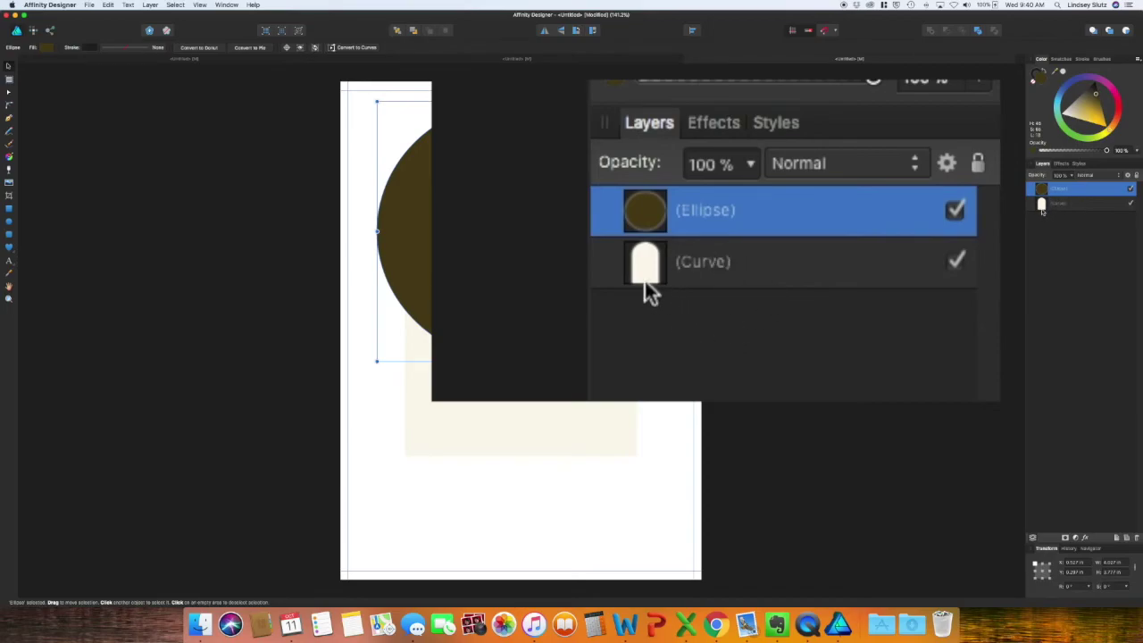
mouse_move(1065, 192)
left_mouse_down()
mouse_move(1065, 218)
mouse_move(1065, 208)
left_mouse_up()
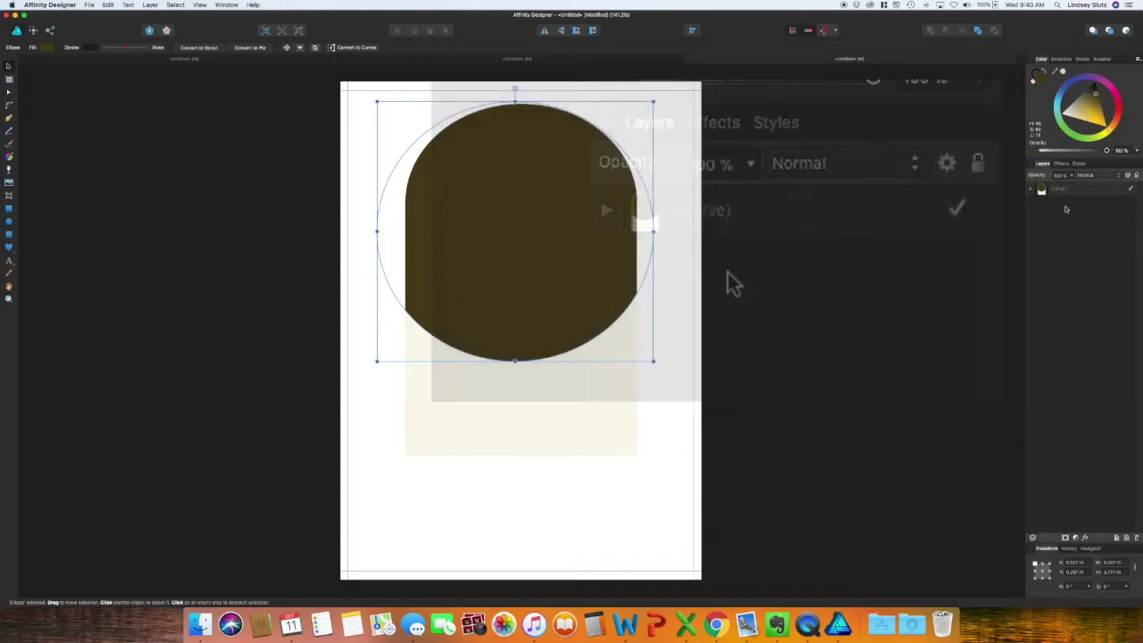
Draw five brown drip ellipses along the bottom edge of the chocolate coating.
left_click(9, 221)
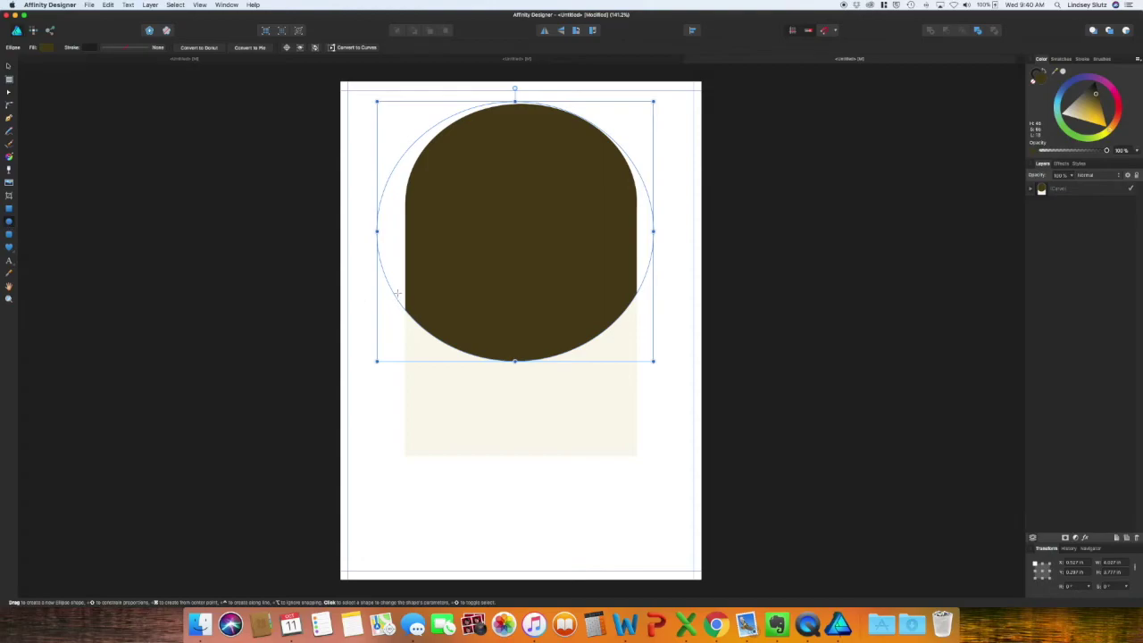
left_click_drag(397, 294, 491, 429)
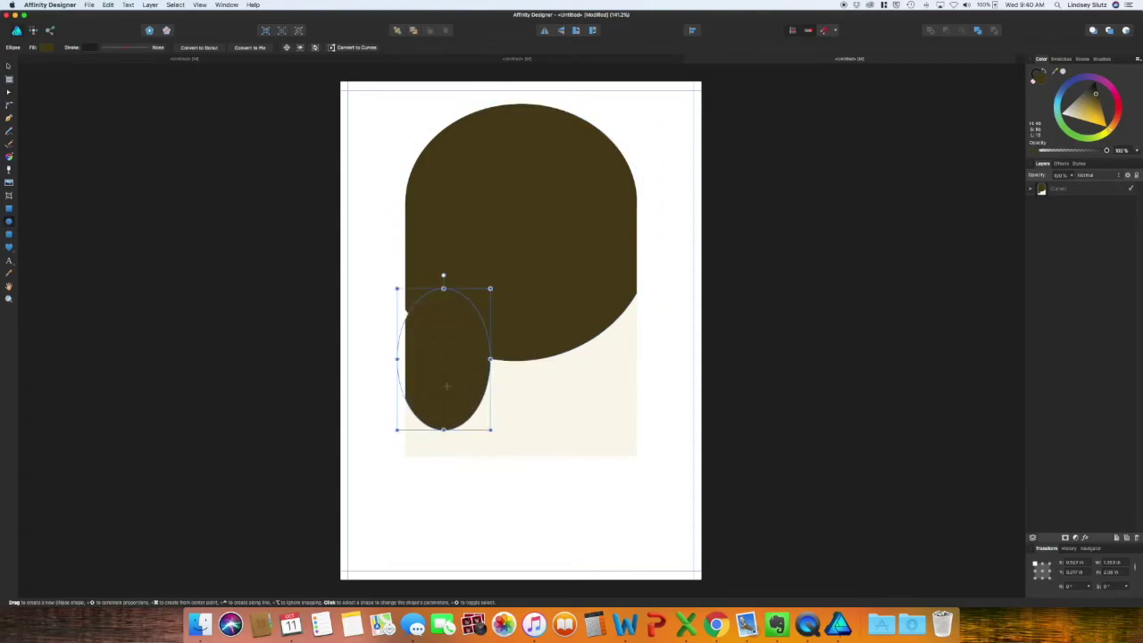
left_click(395, 292)
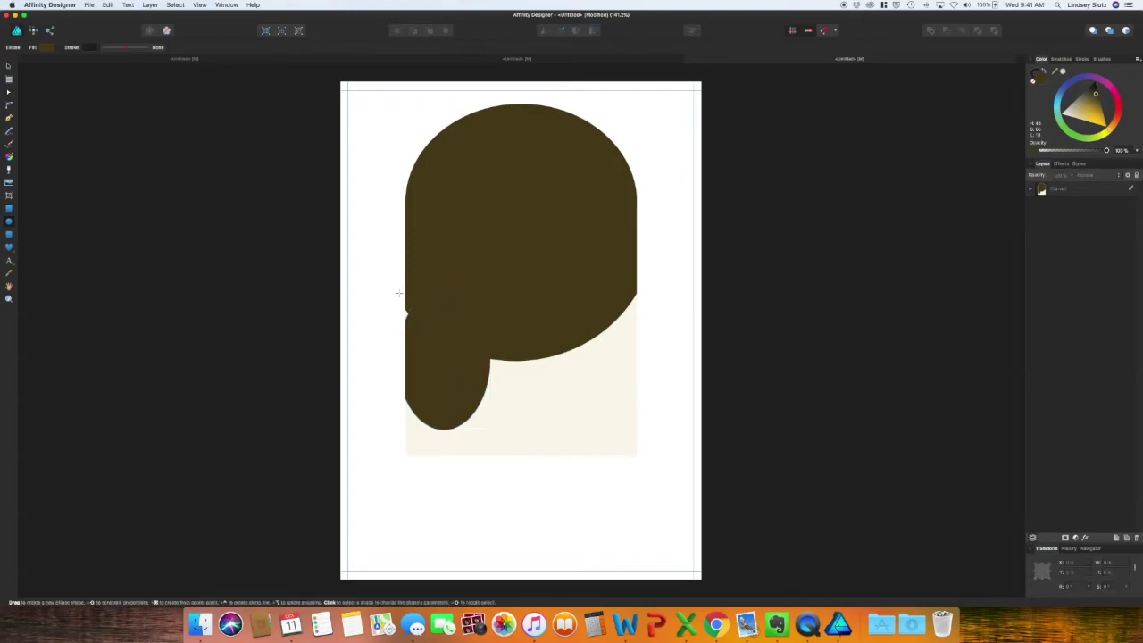
left_click_drag(396, 296, 438, 428)
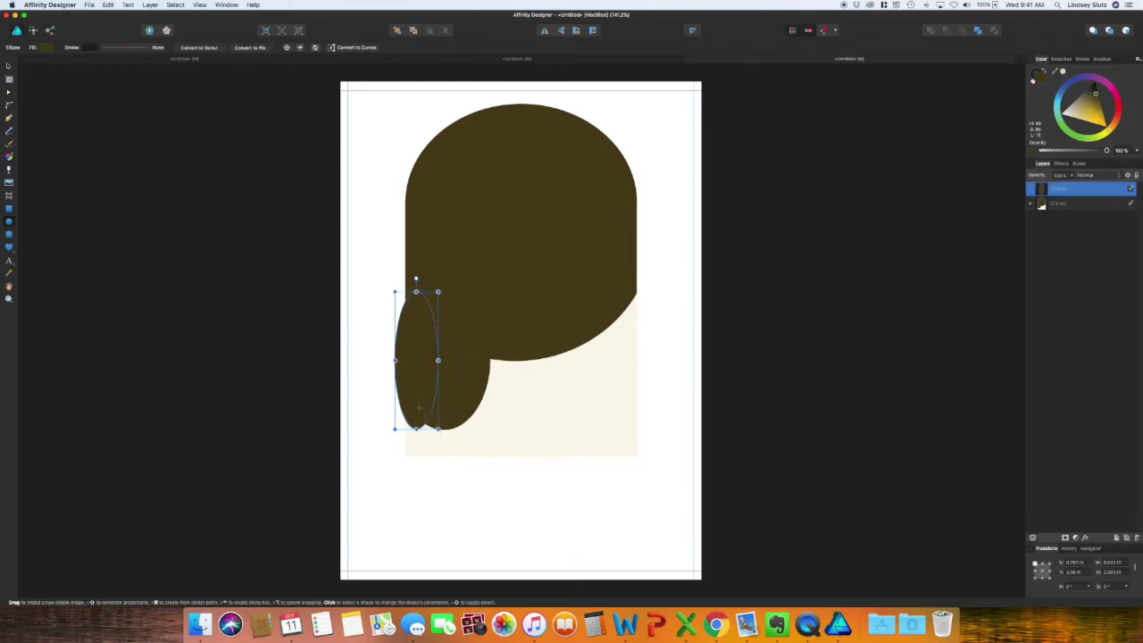
left_click_drag(477, 336, 569, 430)
left_click_drag(601, 263, 661, 408)
left_click_drag(457, 396, 501, 447)
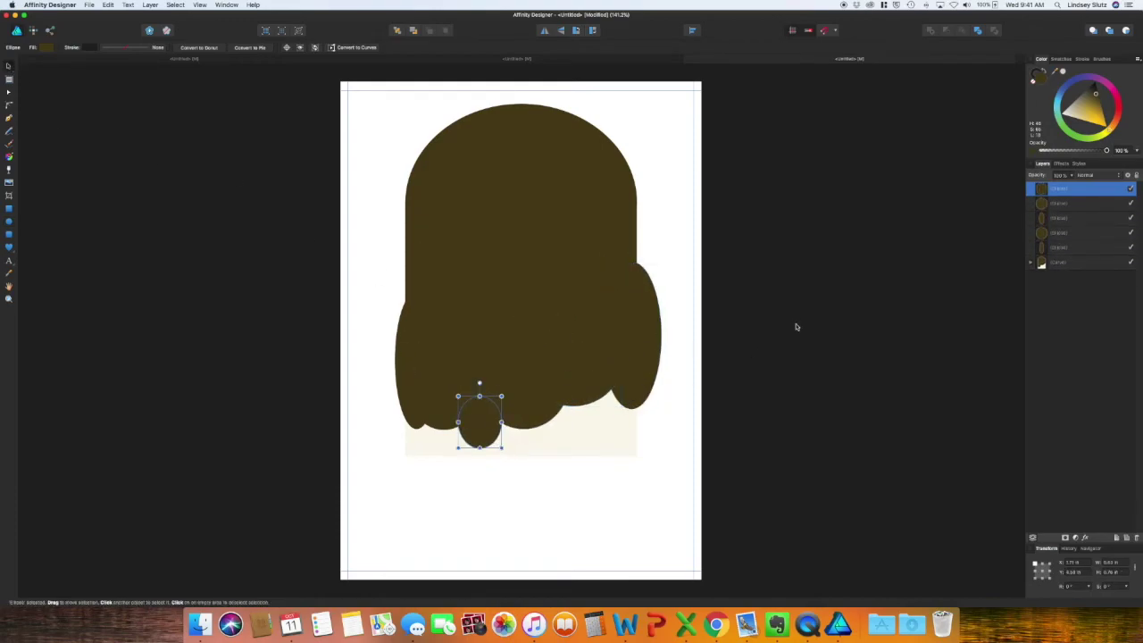
Clip all the drip ellipses inside the arch's Curve layer.
left_click(1097, 250)
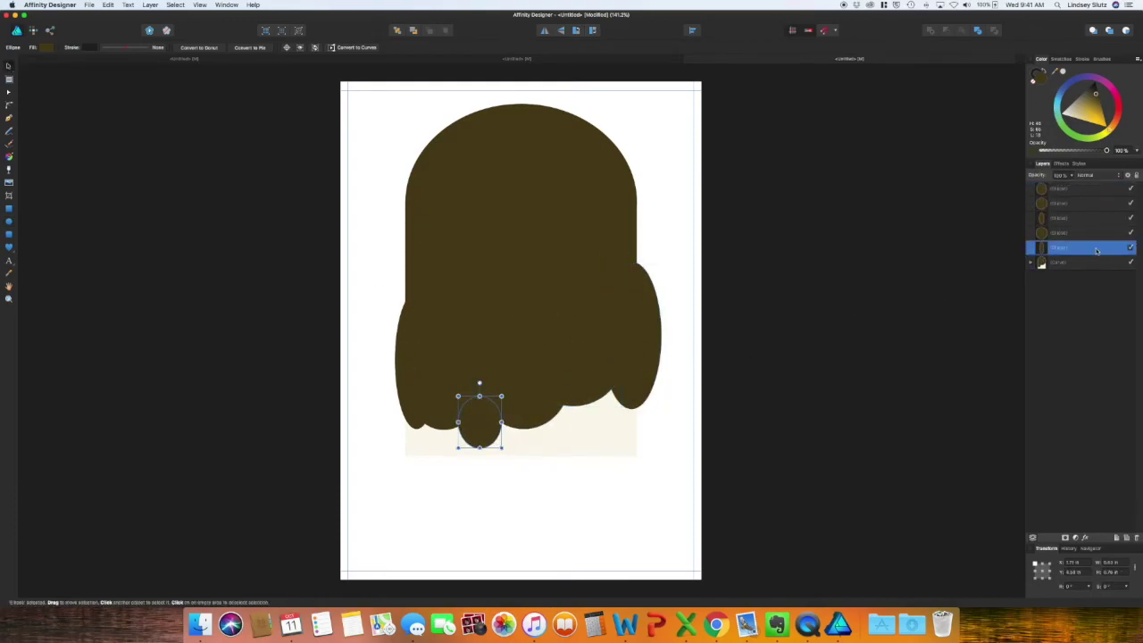
left_click(1091, 190, "shift")
left_click_drag(1100, 262, 1101, 268)
left_click(752, 382)
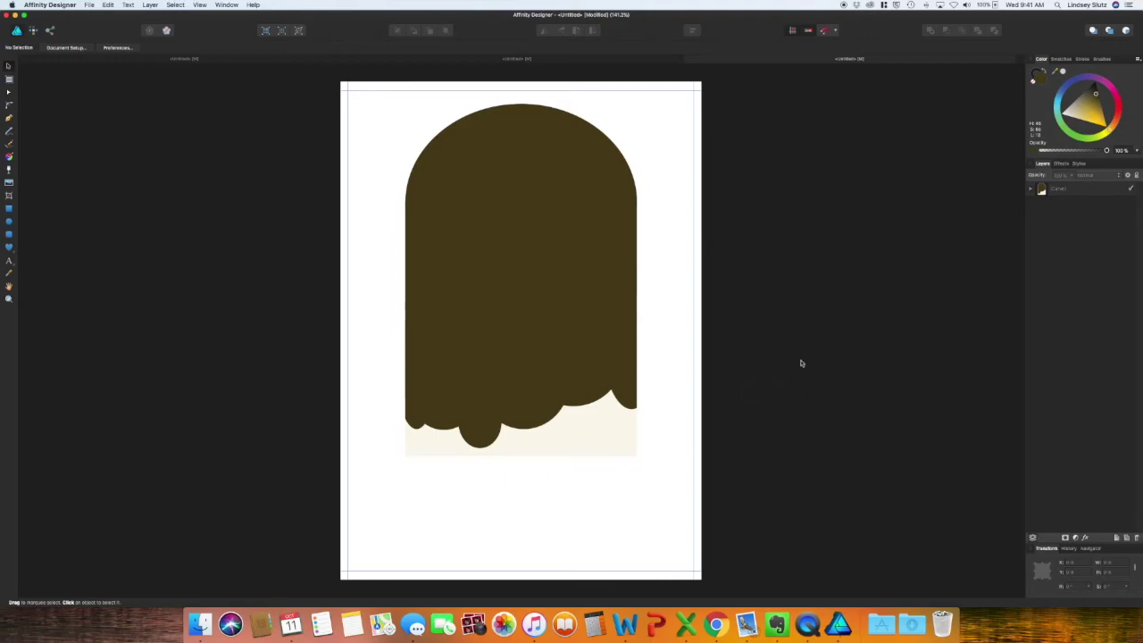
Combine the nested brown ellipses into one wavy chocolate shape with Add.
left_click(1039, 189)
left_click(1031, 190)
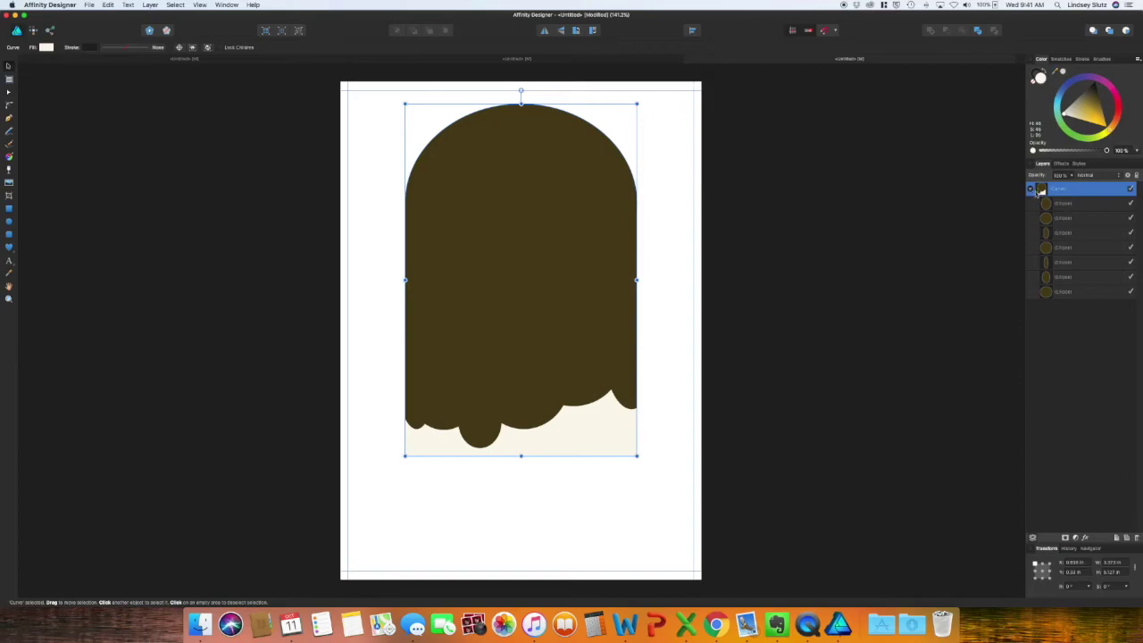
left_click(1082, 206)
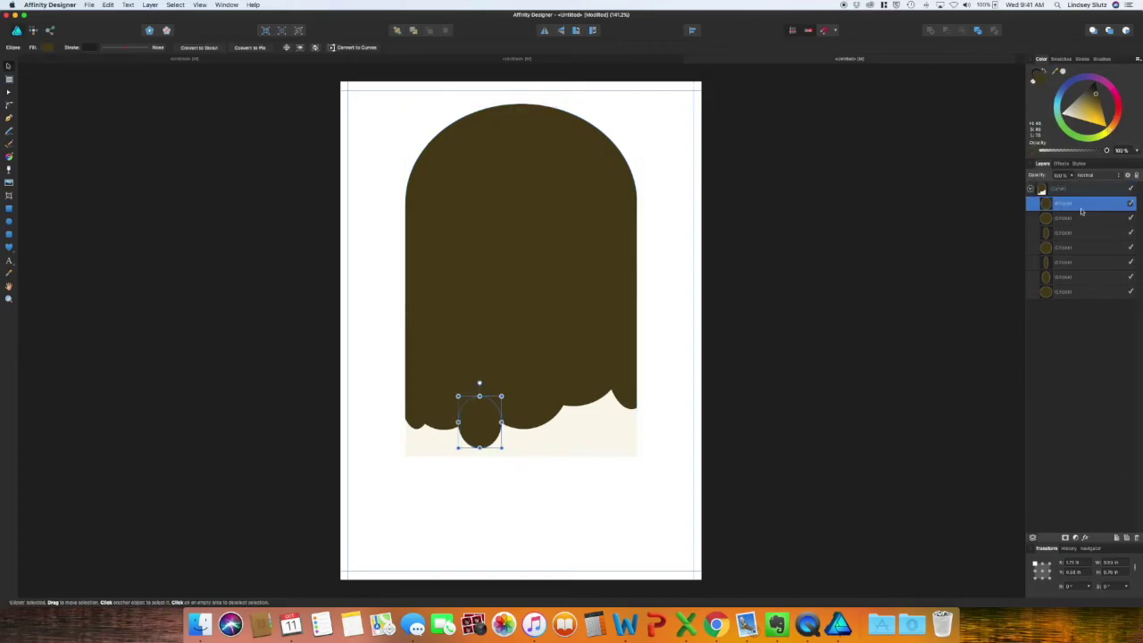
left_click(1104, 295, "shift")
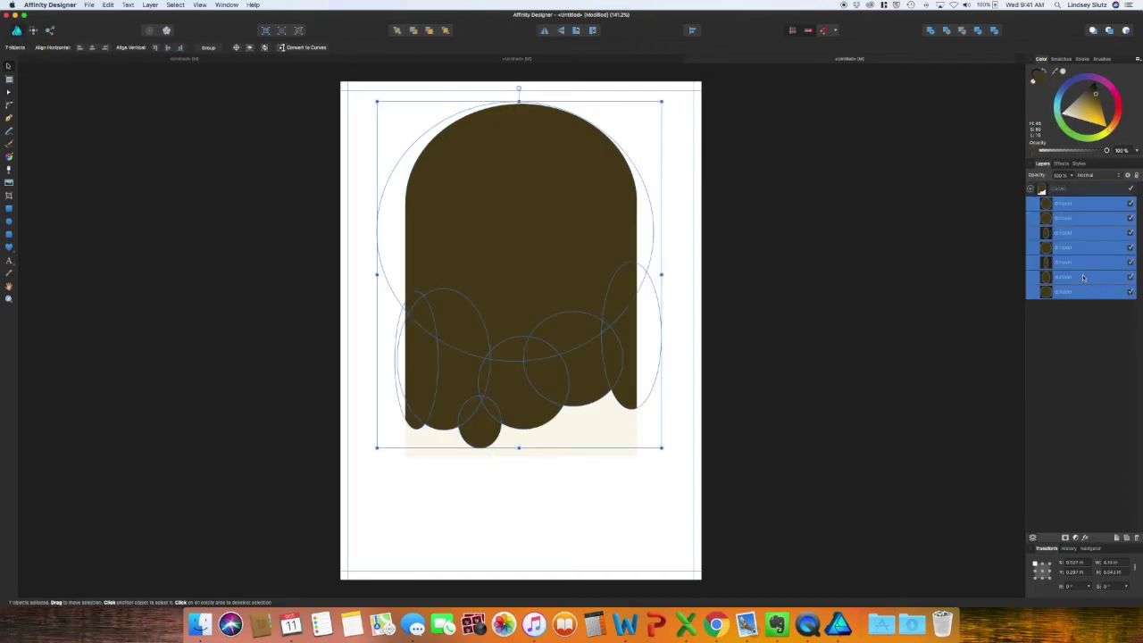
left_click(931, 34)
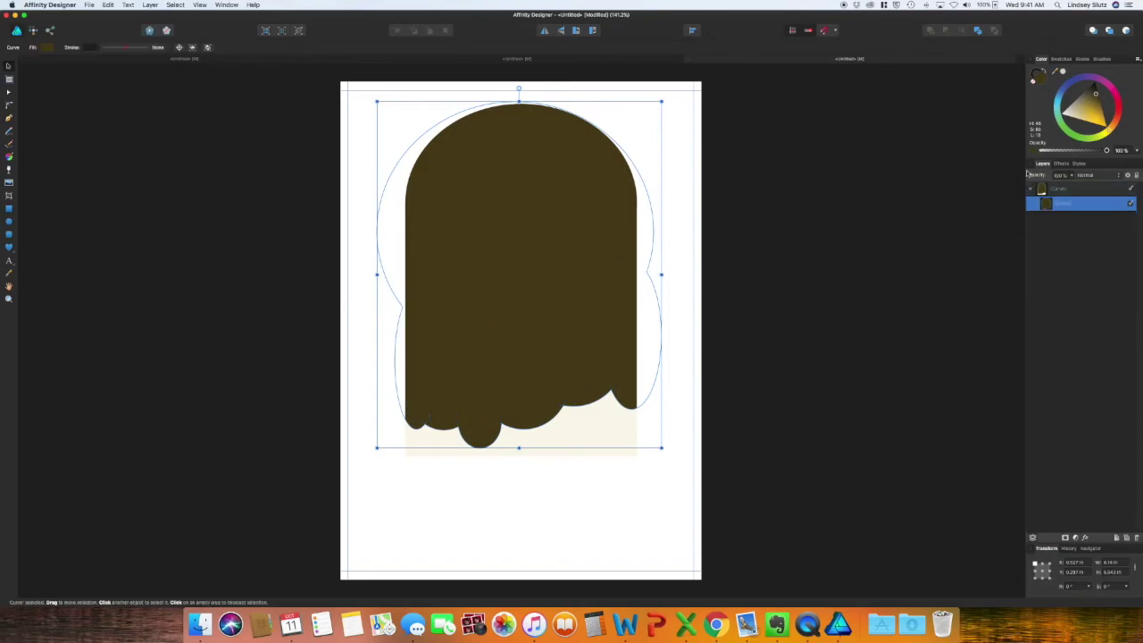
key("super+d")
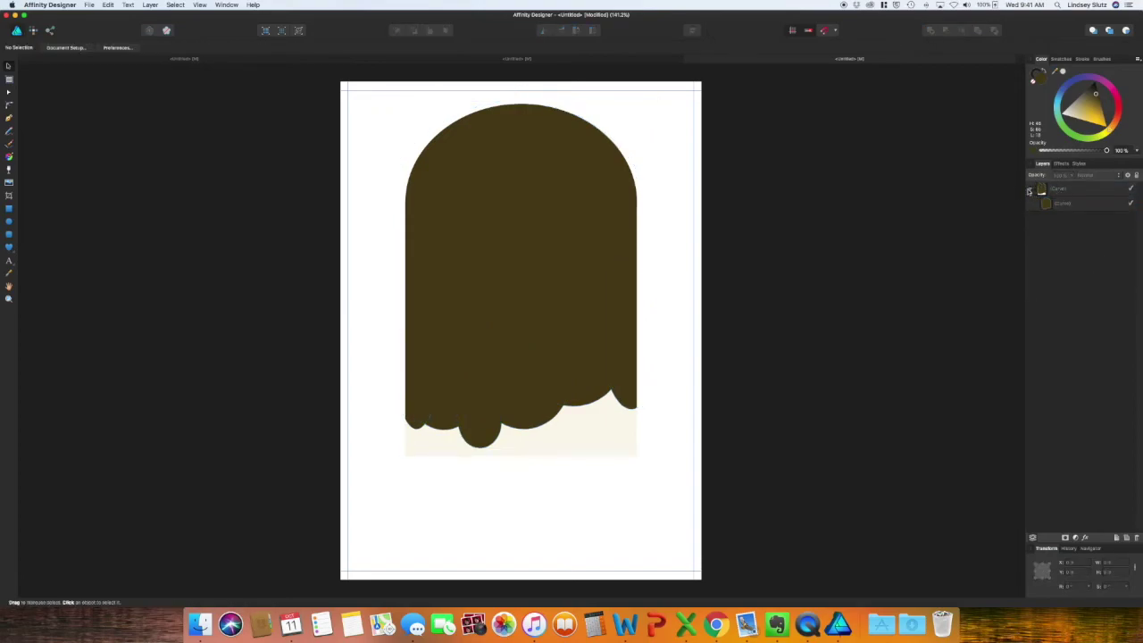
left_click(1030, 190)
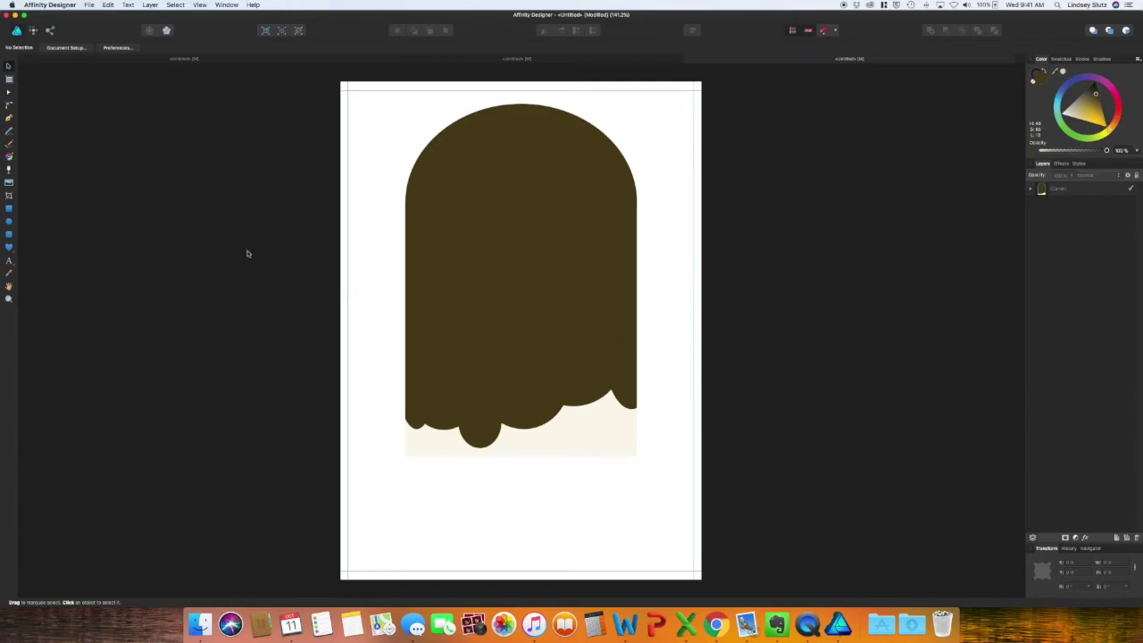
left_click(9, 208)
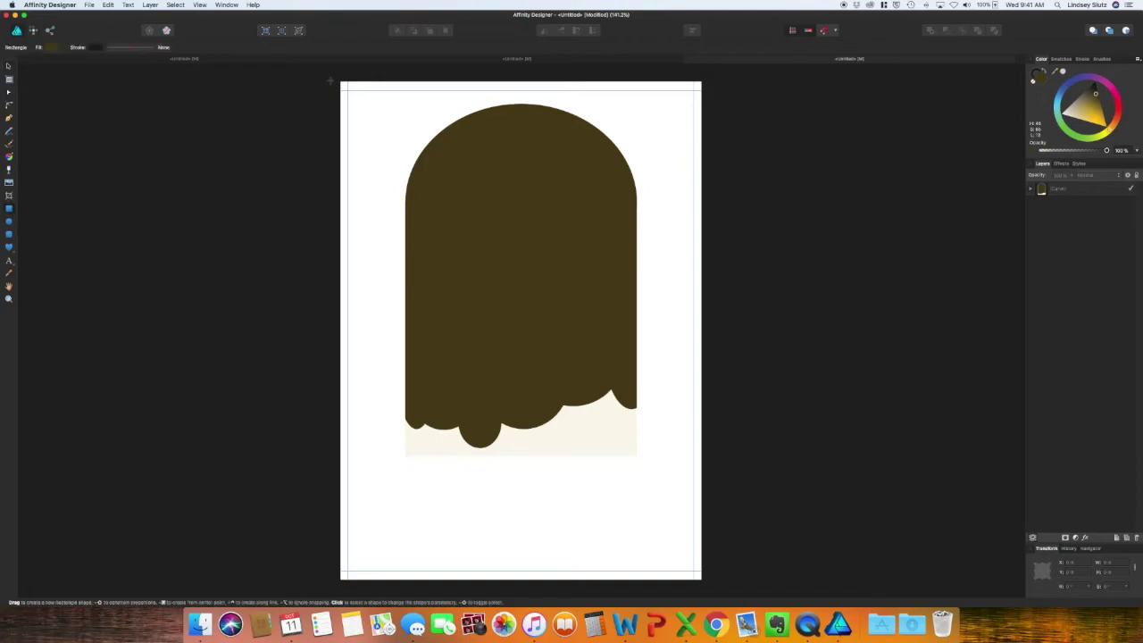
Add a page-sized light blue rectangle behind the ice-cream bar as the background.
left_click_drag(341, 78, 709, 544)
left_click(1081, 98)
key("super+shift+bracketleft")
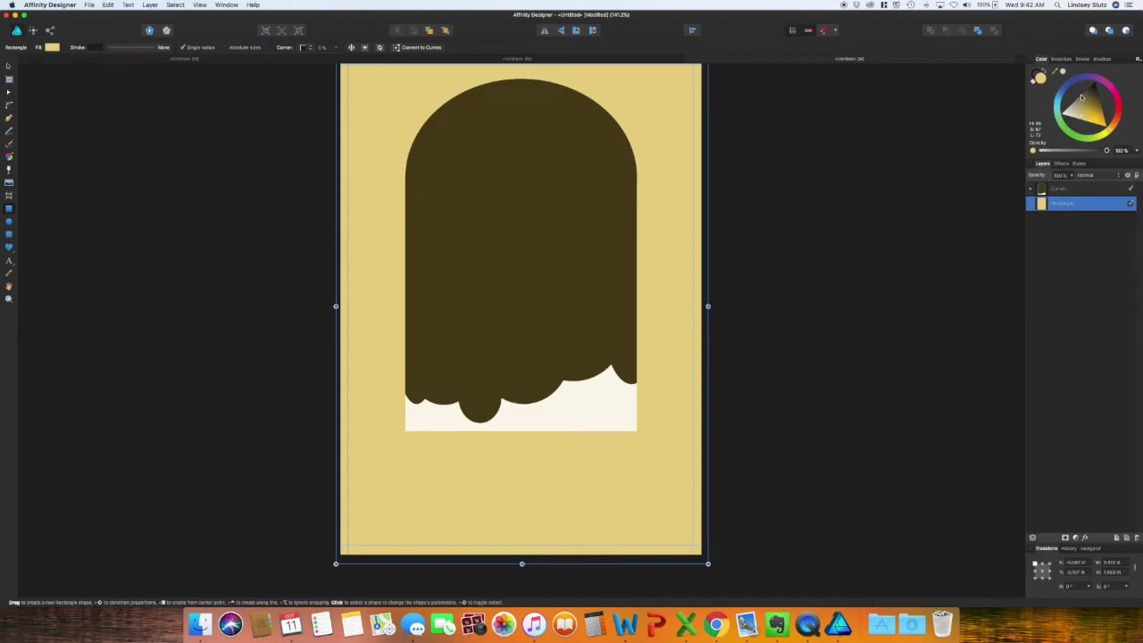
left_click(1060, 93)
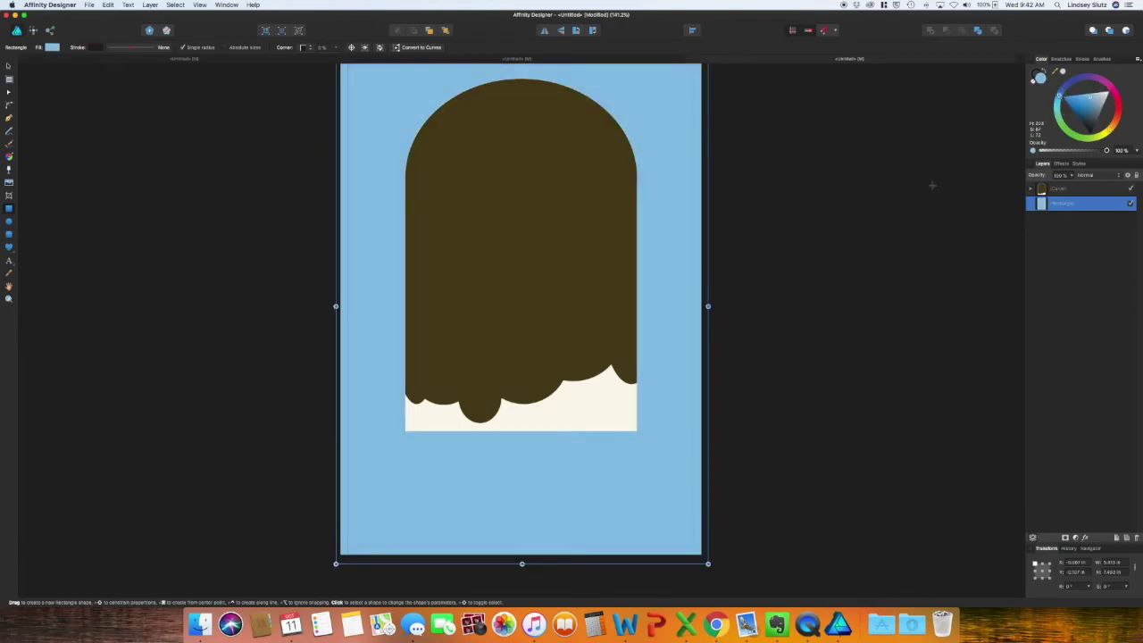
scroll(929, 190, "up", 2)
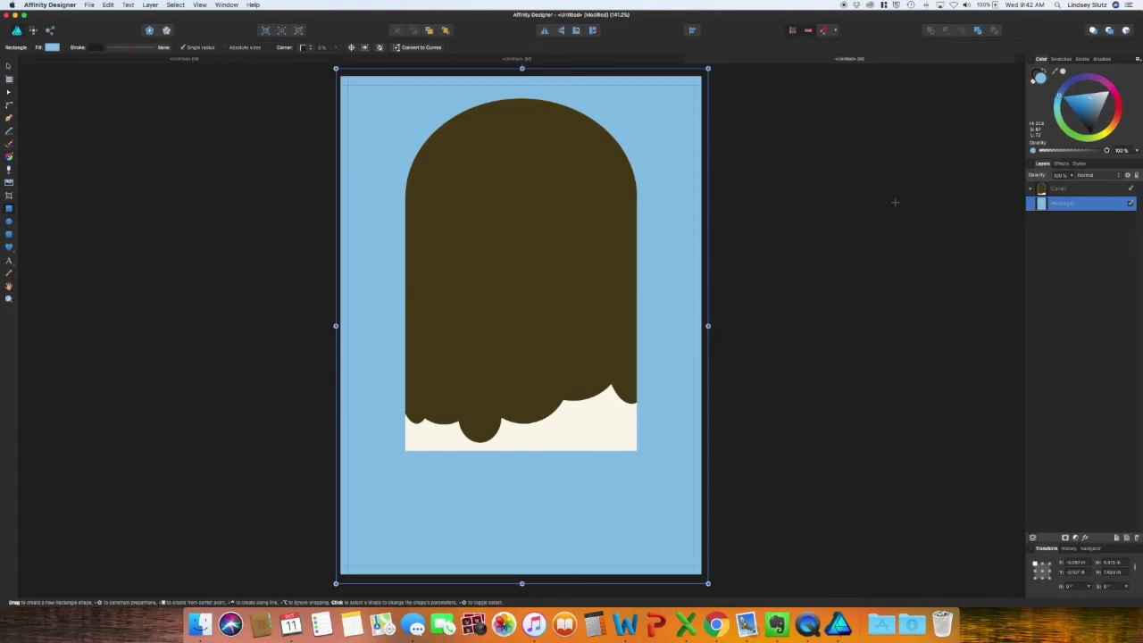
Place three light blue circles over the bar's top-right corner to form a bite.
left_click(9, 220)
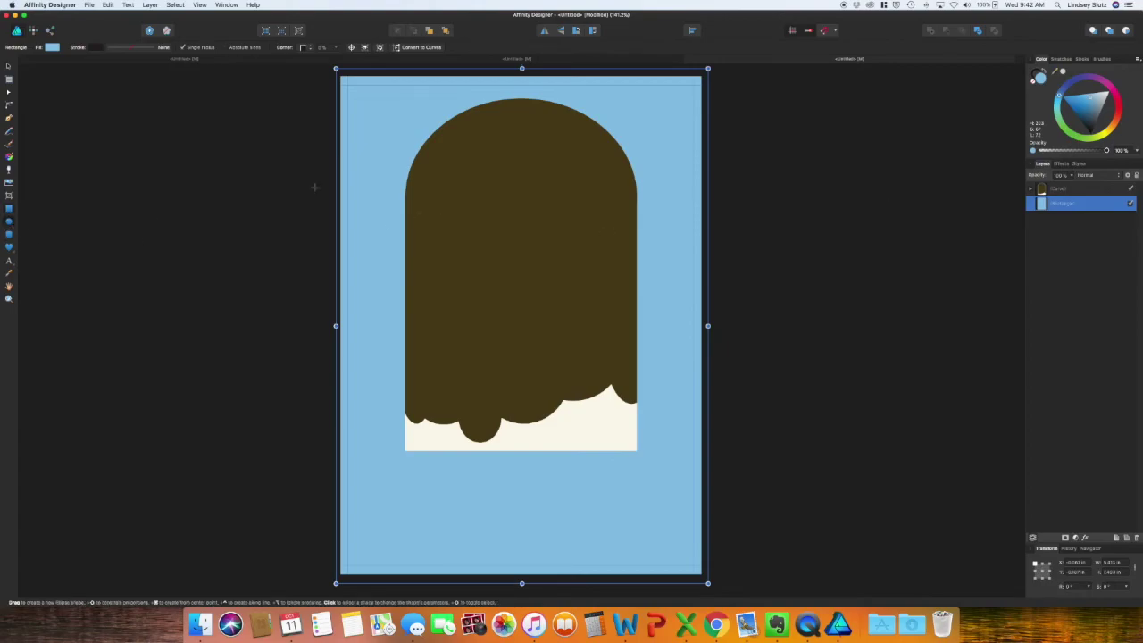
left_click_drag(577, 117, 633, 168)
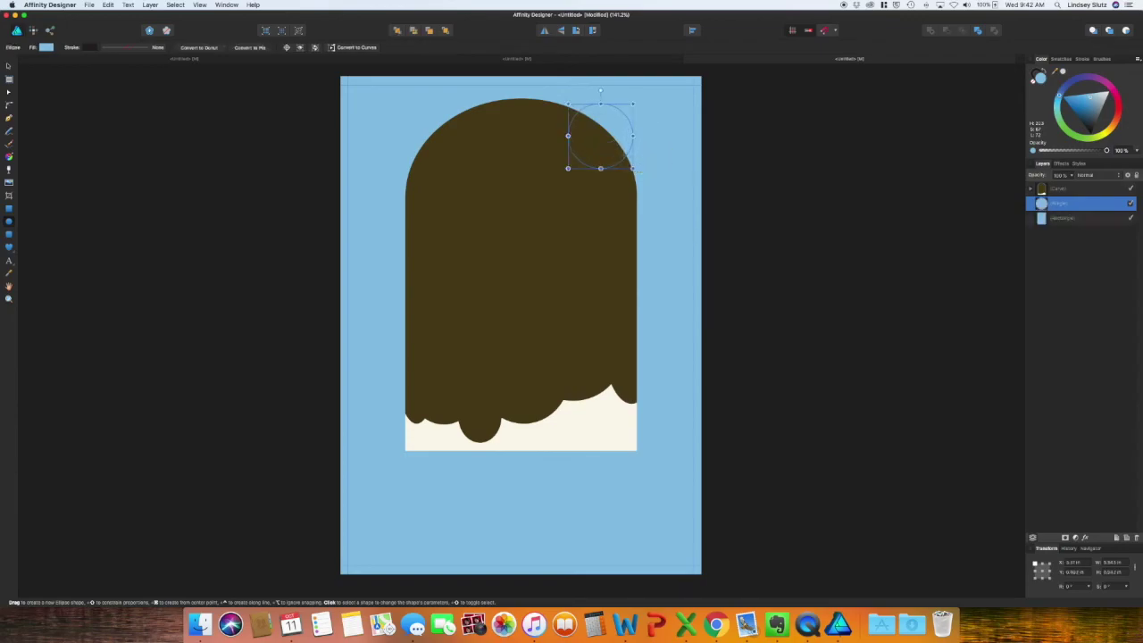
left_click_drag(1063, 203, 1059, 184)
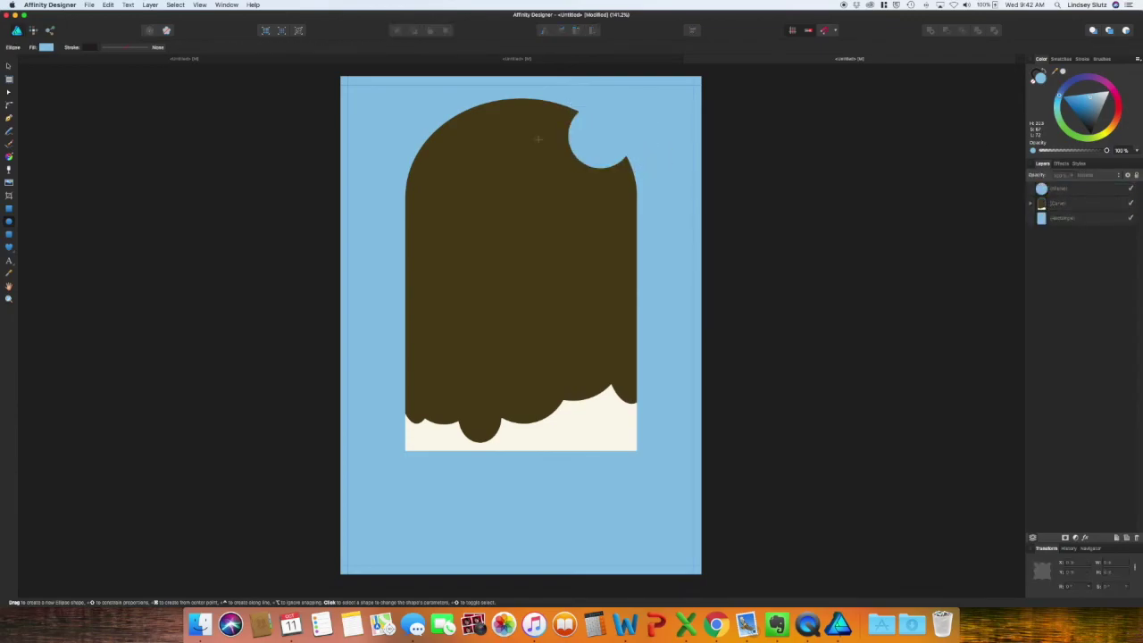
left_click_drag(609, 144, 653, 186)
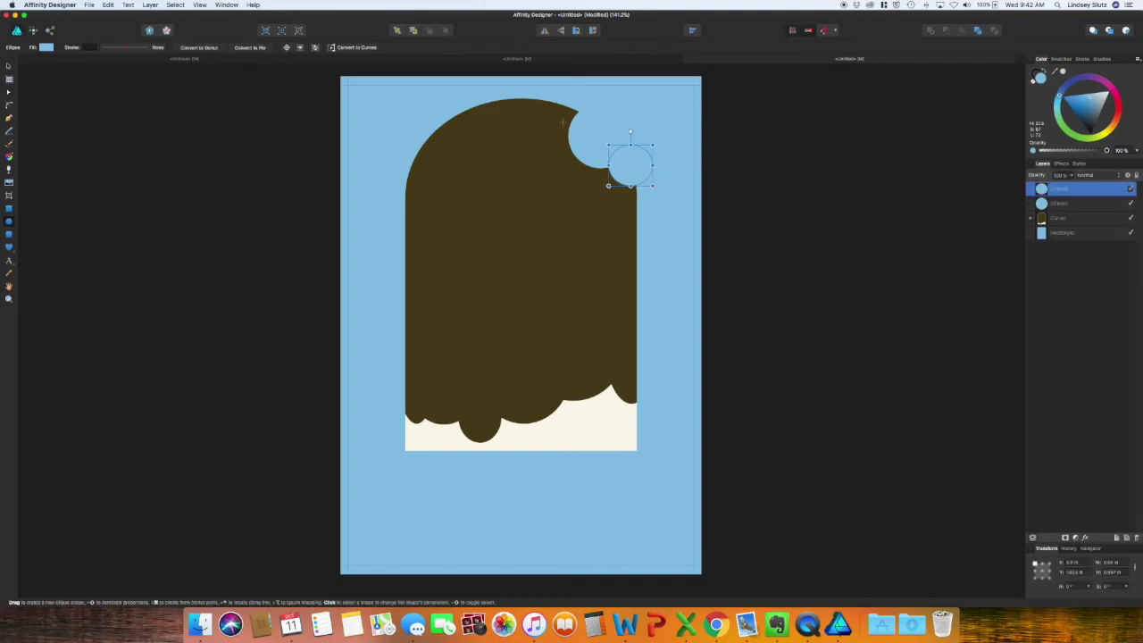
left_click_drag(542, 70, 580, 111)
key("v")
left_click(752, 174)
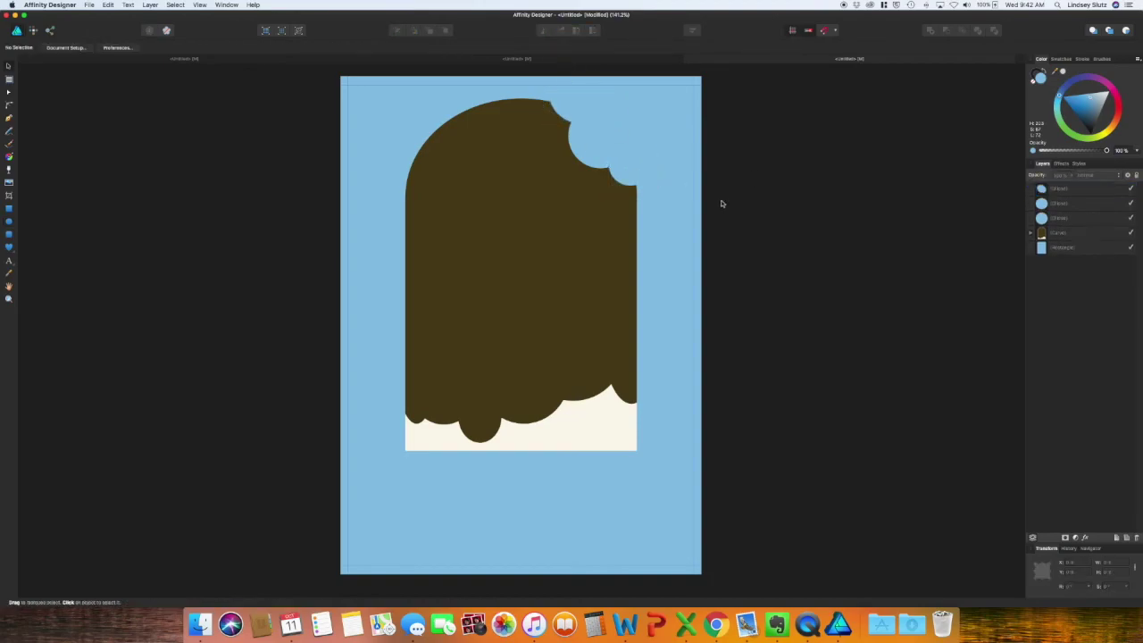
left_click(11, 221)
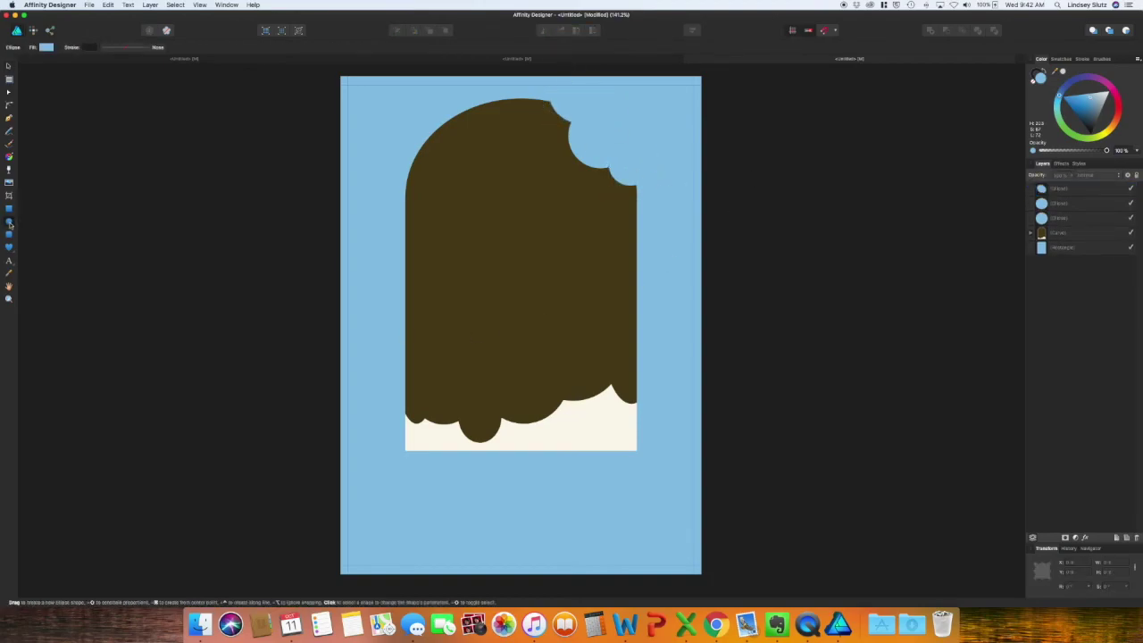
left_click(10, 118)
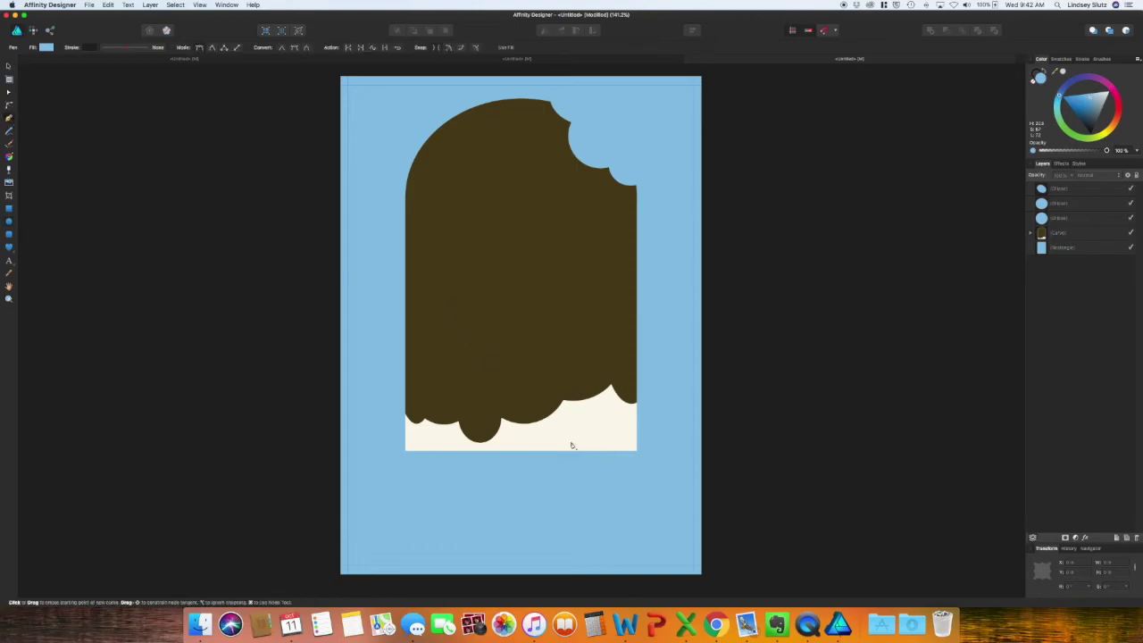
Draw a closed trapezoid stick outline below the ice-cream bar with the Pen tool.
left_click(502, 437)
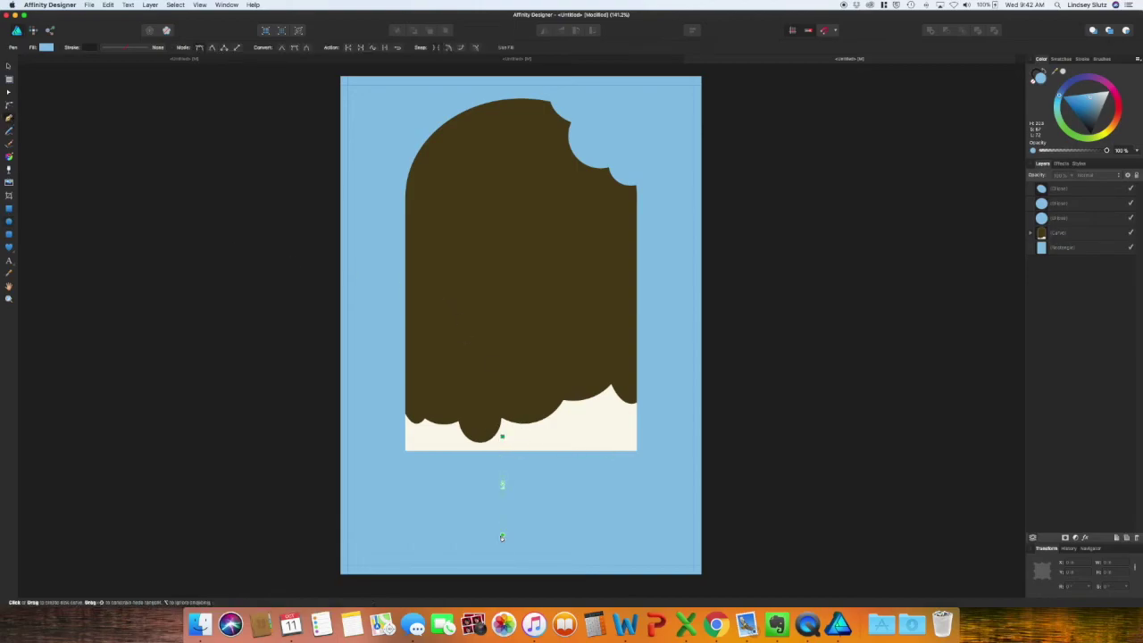
left_click(487, 544)
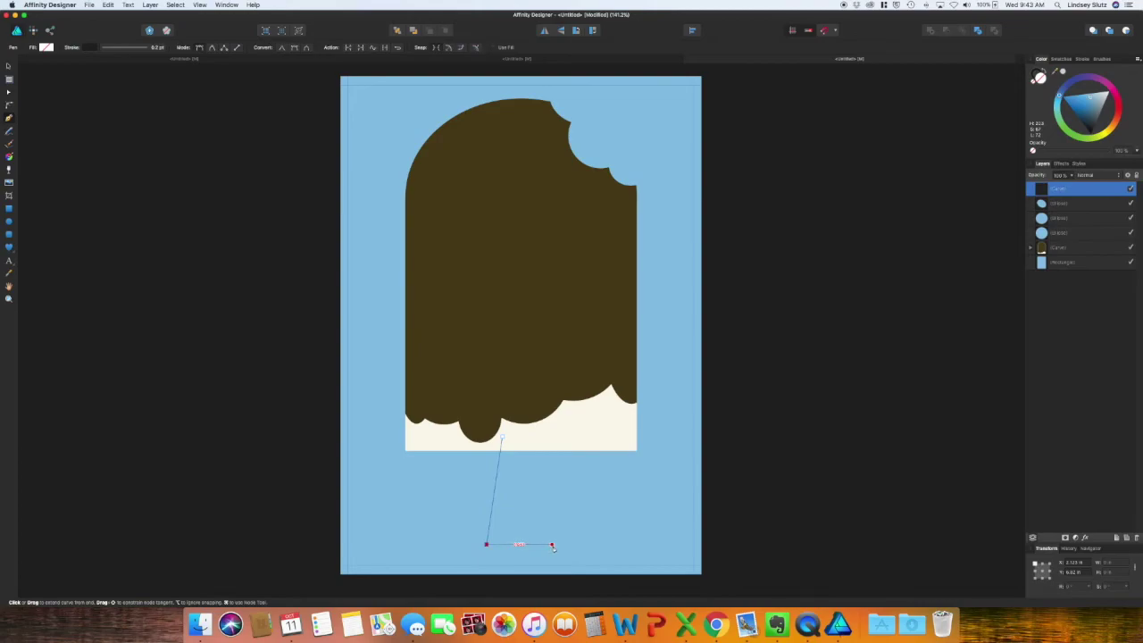
left_click(558, 543)
left_click(548, 438)
left_click(502, 436)
Fill the stick with the bar's sampled brown, lightened to a greyish tan.
left_click(1088, 126)
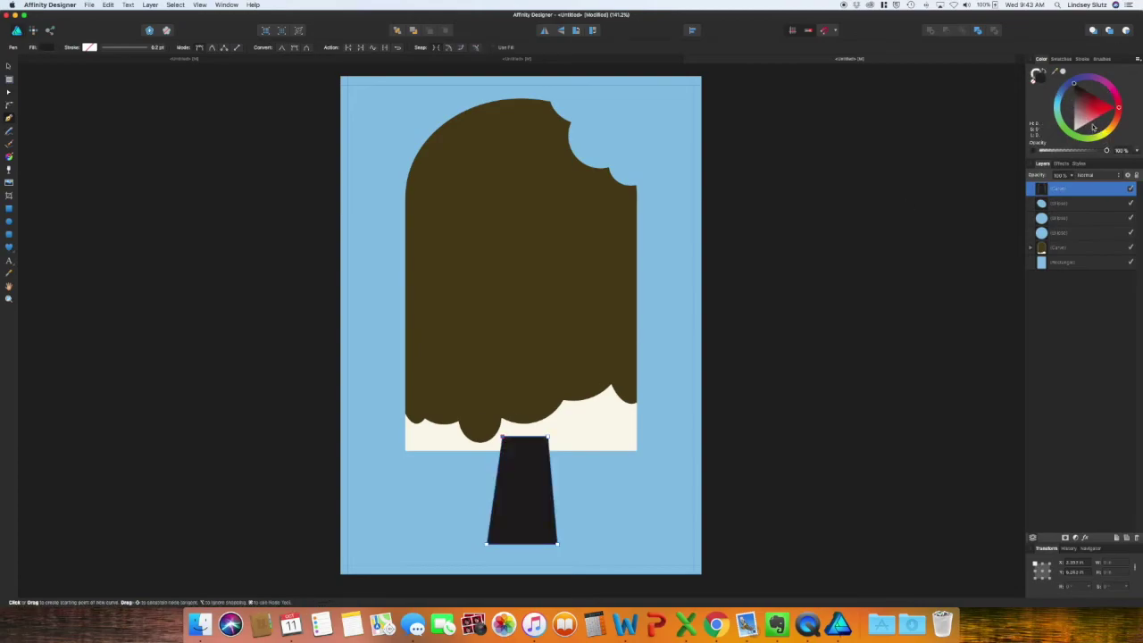
left_click_drag(1063, 72, 617, 261)
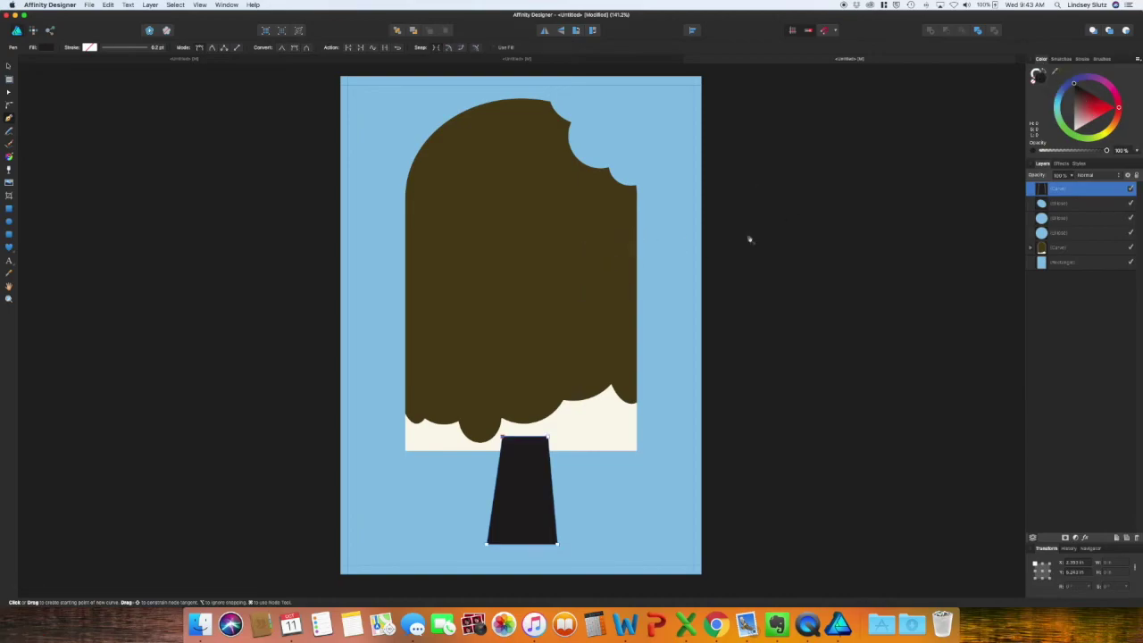
left_click(1065, 74)
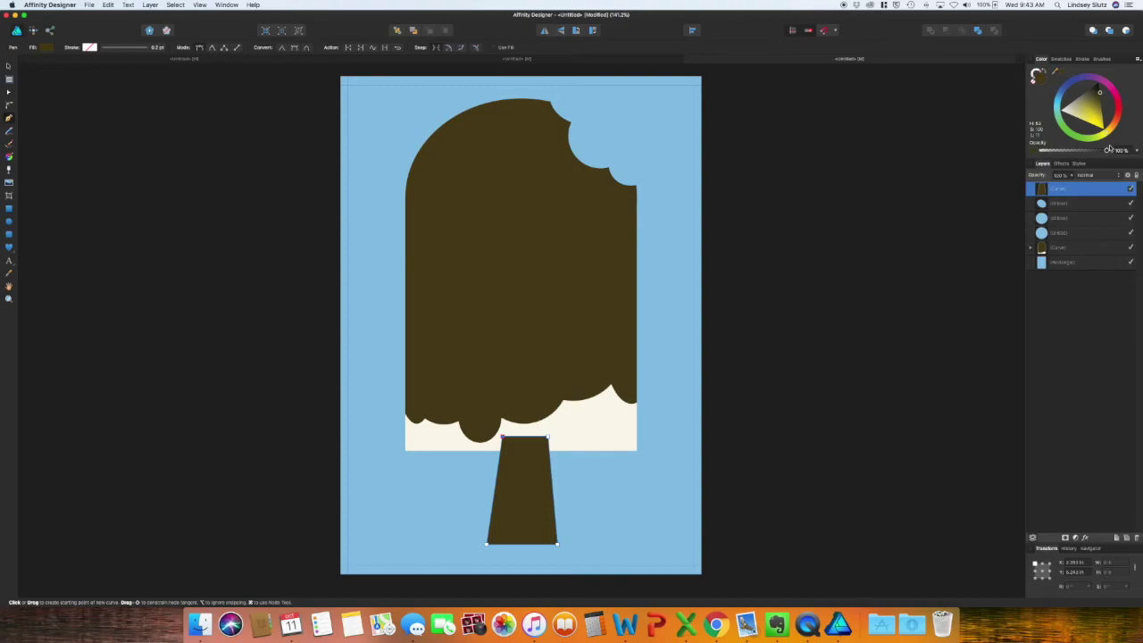
left_click_drag(1103, 95, 1082, 111)
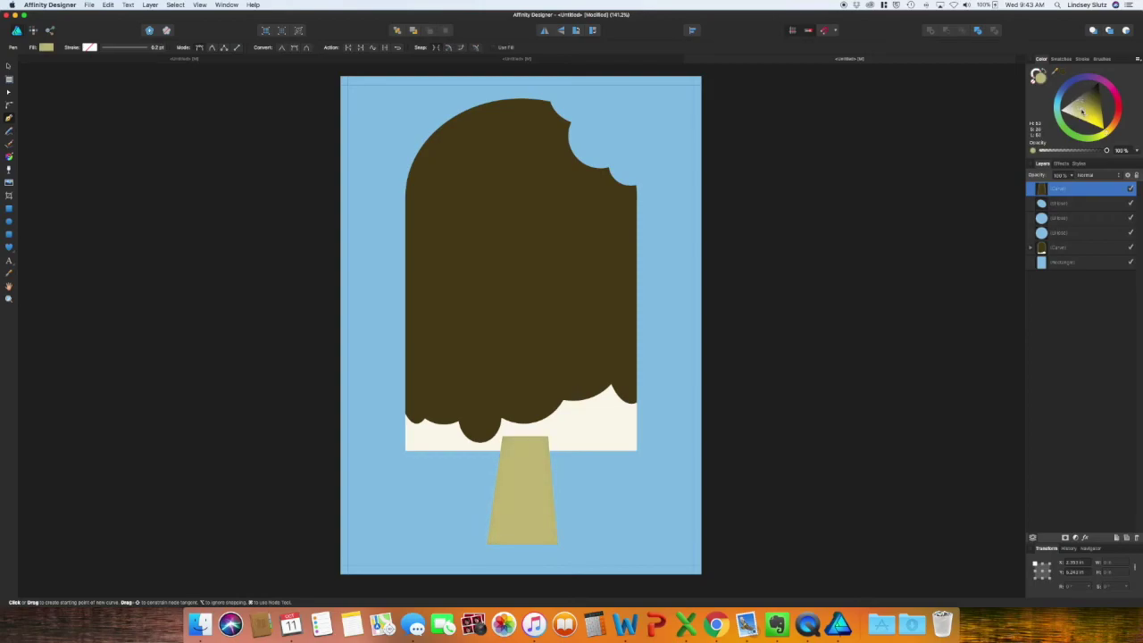
Move the stick below the bar layer and round off its bottom.
key("v")
left_click_drag(1063, 189, 1045, 250)
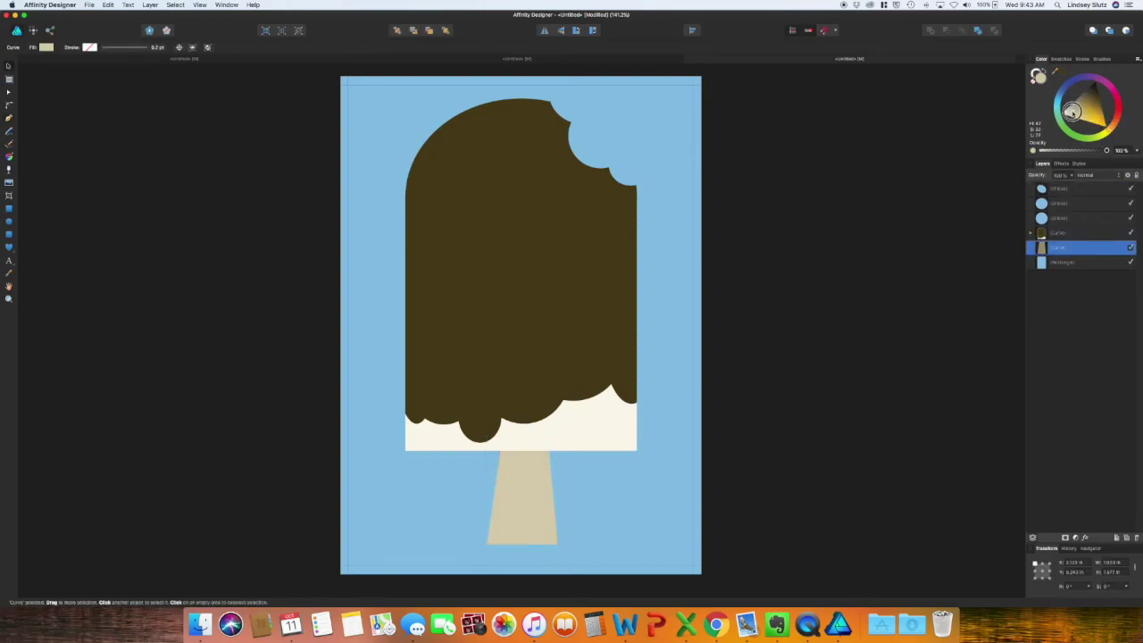
left_click(9, 78)
key("ctrl+z")
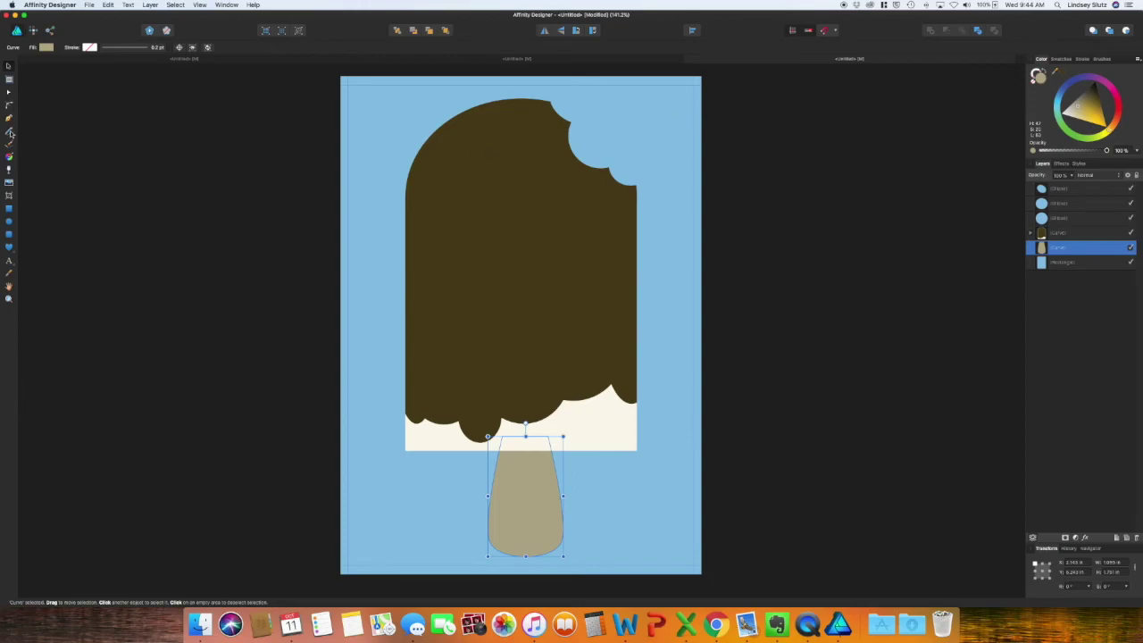
left_click(240, 313)
Draw two darker Pencil wood-grain strokes on the stick.
left_click(10, 131)
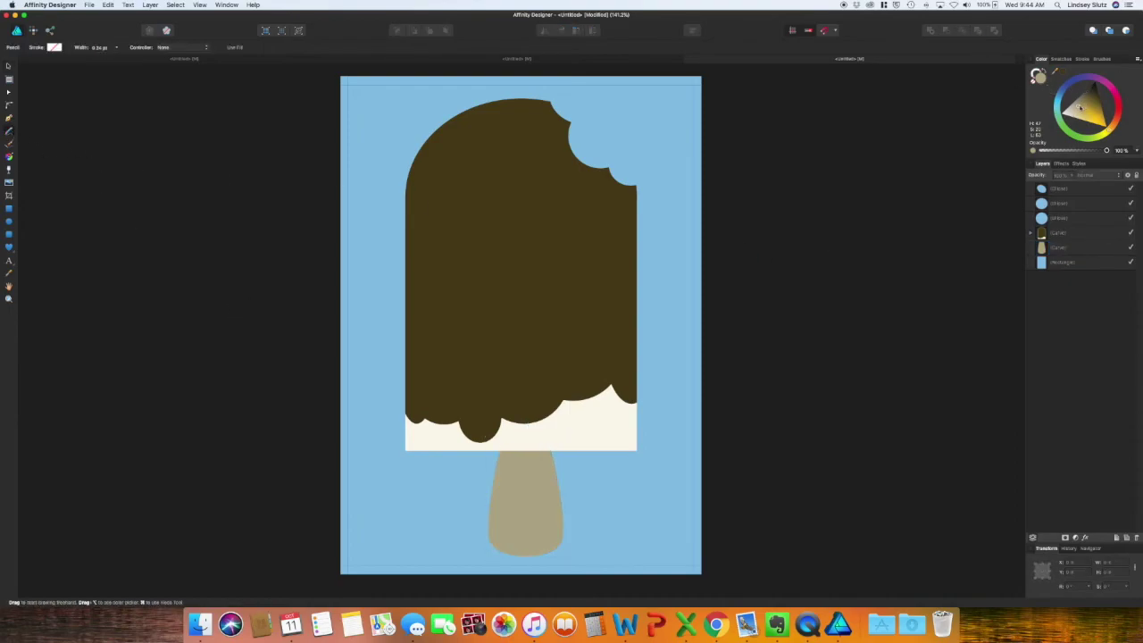
left_click_drag(1080, 106, 1082, 100)
left_click_drag(512, 488, 529, 518)
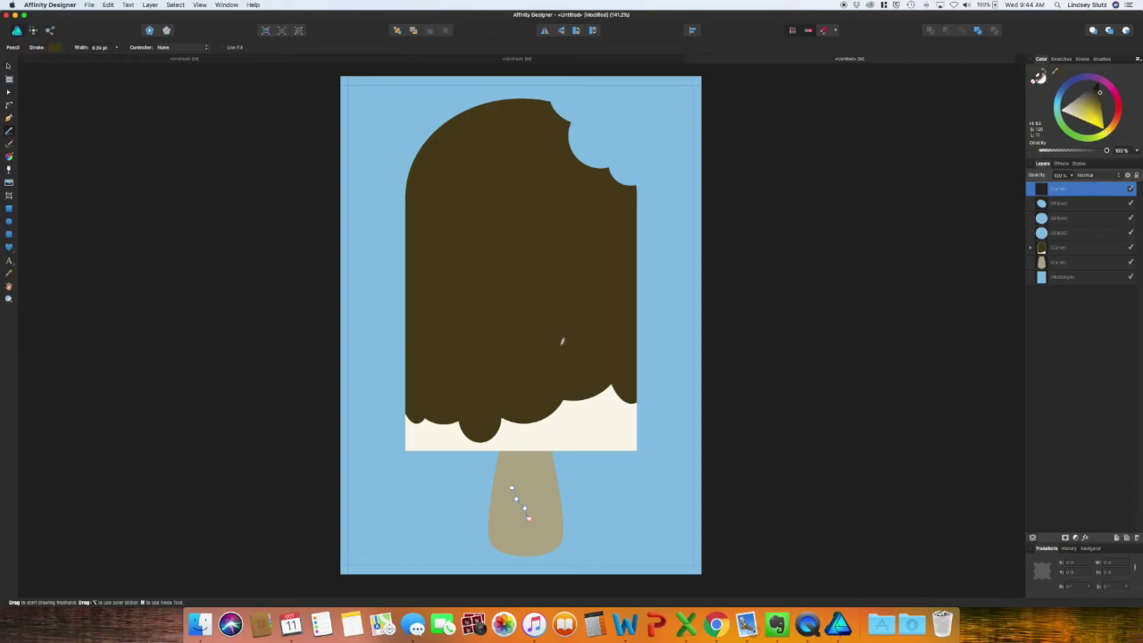
mouse_move(538, 505)
left_mouse_down()
mouse_move(536, 487)
mouse_move(536, 502)
left_mouse_up()
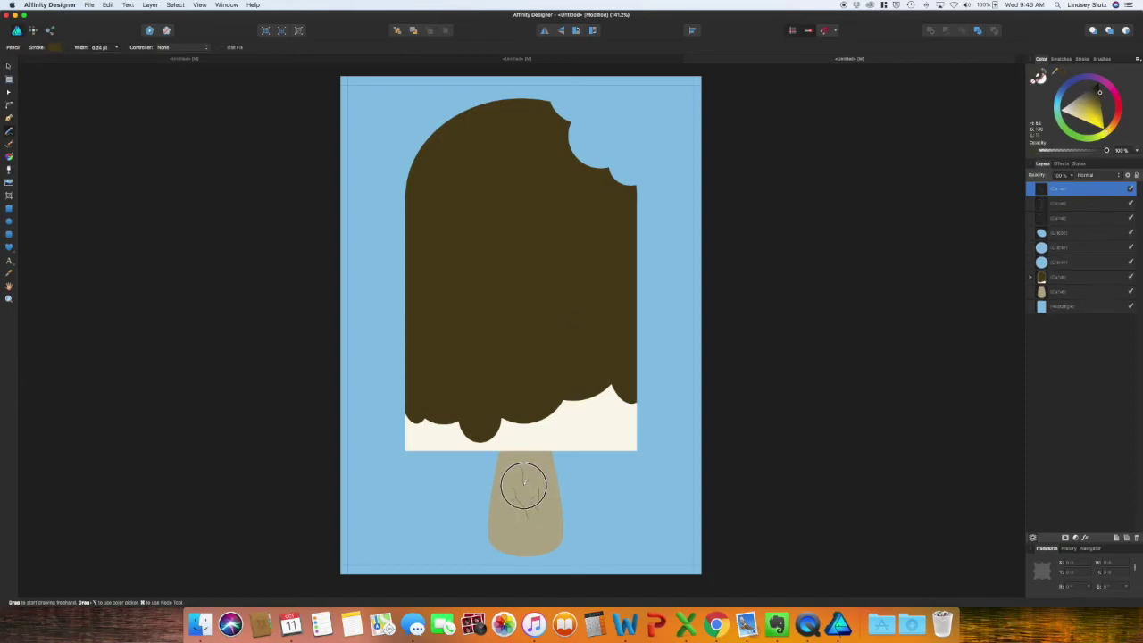
Group the grain lines and lower the group's opacity so they look faint.
left_click(1089, 365)
key("v")
left_click(1094, 189, "shift")
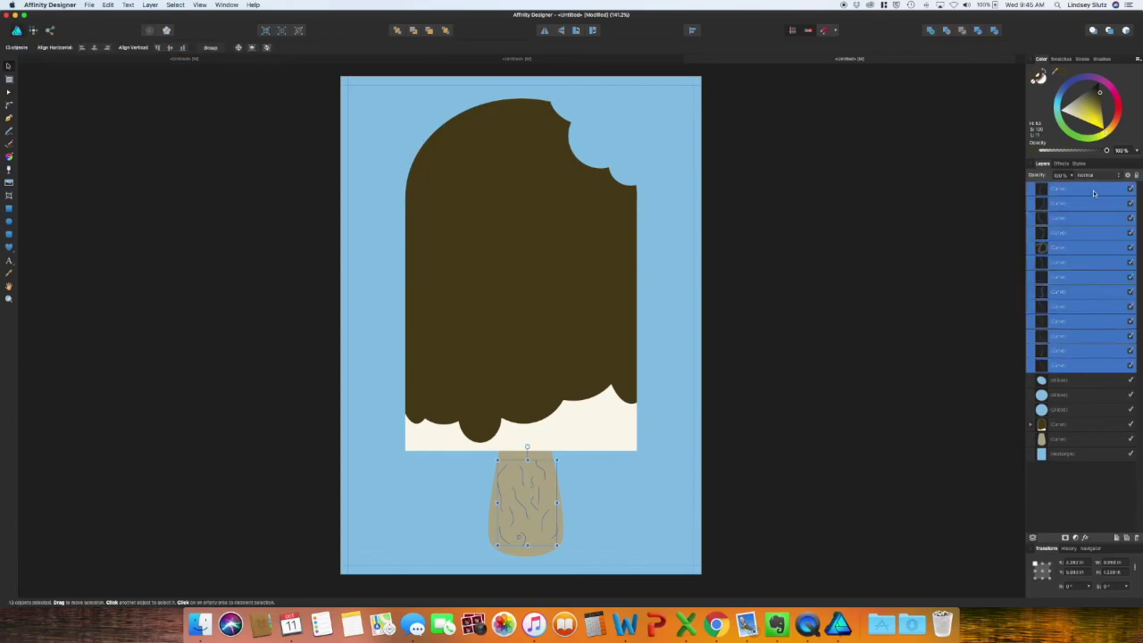
key("super+g")
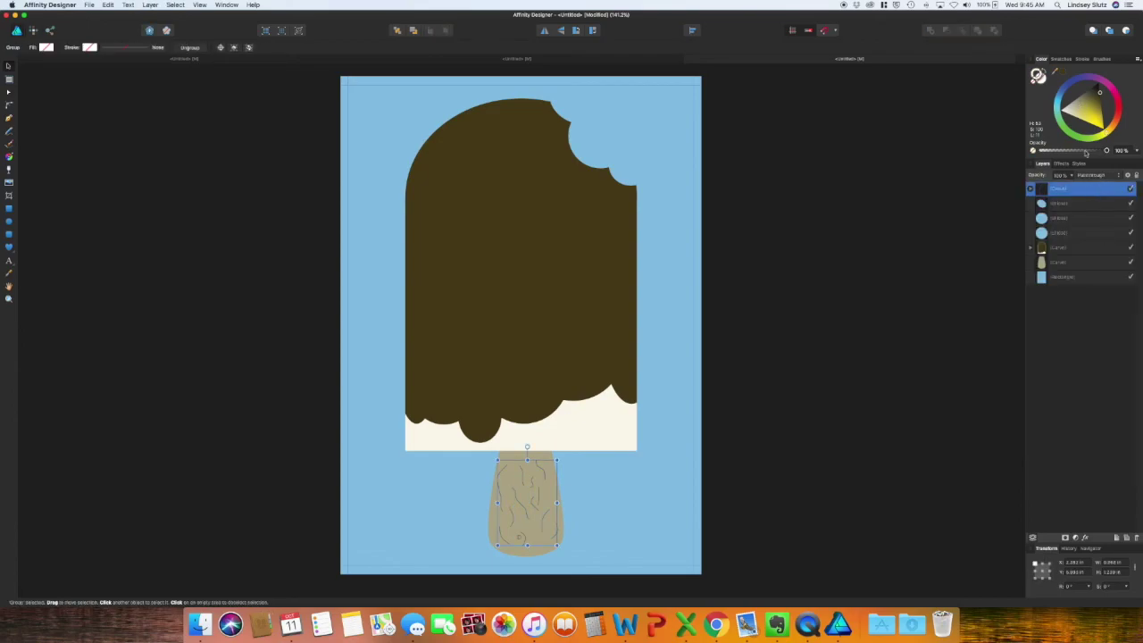
left_click(1071, 175)
left_click_drag(1076, 187, 1008, 186)
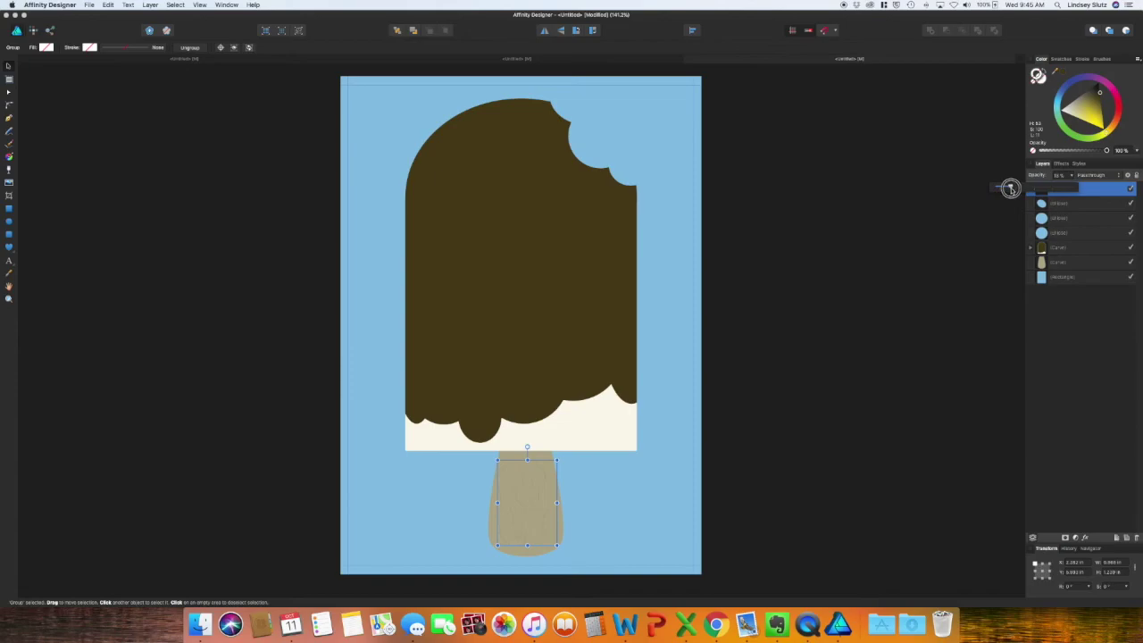
left_click(921, 277)
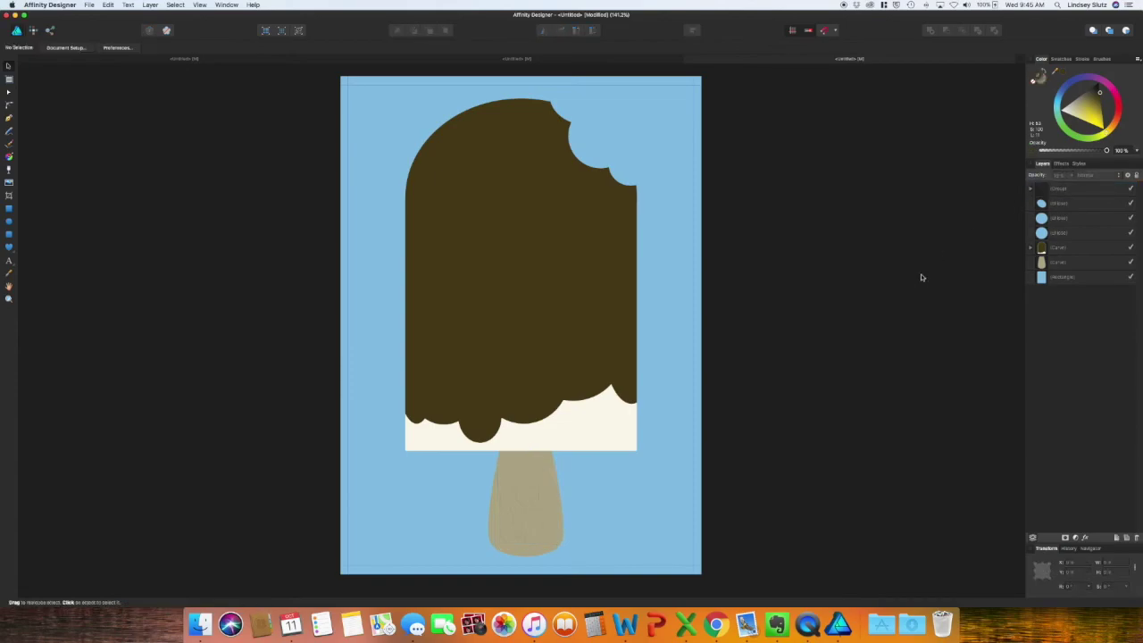
Copy the four text objects from the Let's Party document and paste them onto the popsicle.
left_click(506, 60)
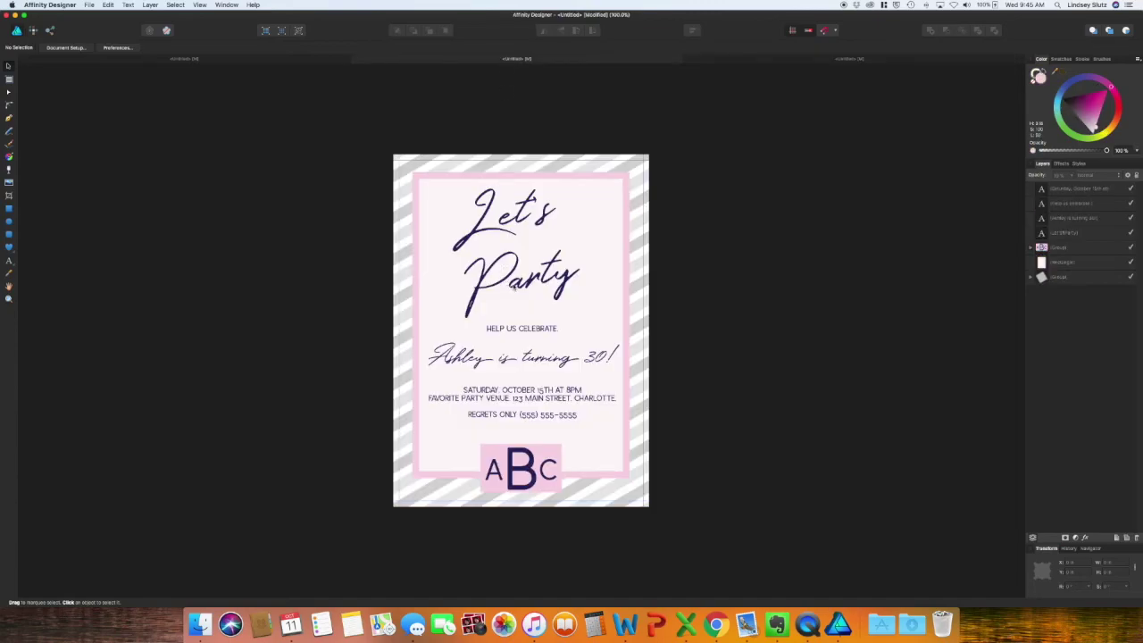
left_click(507, 285)
left_click(520, 330, "shift")
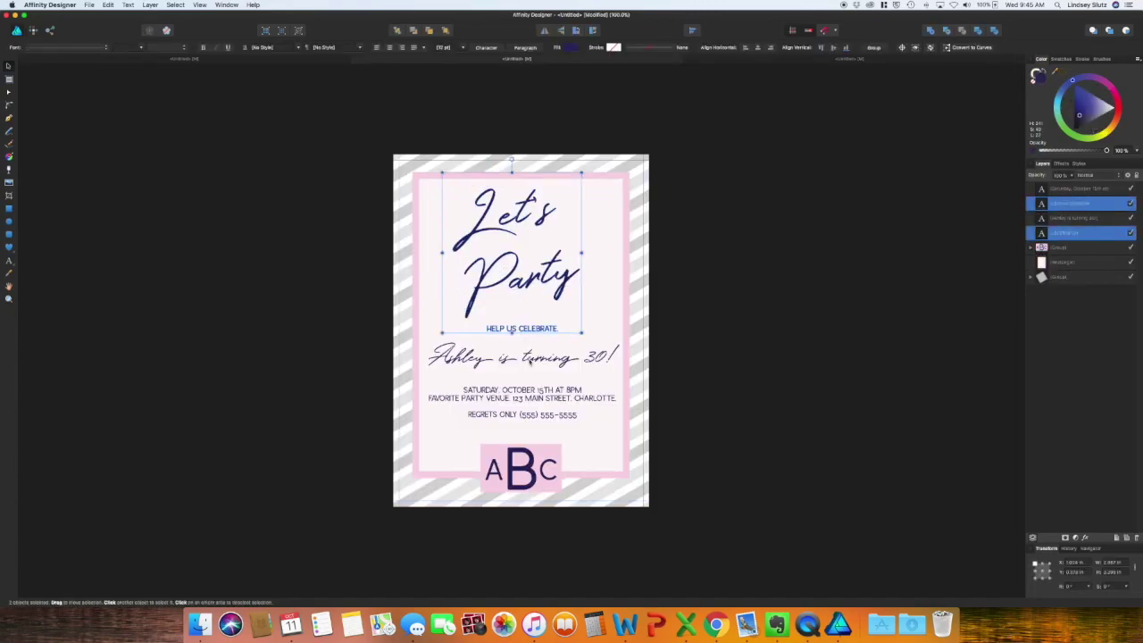
left_click(530, 361, "shift")
left_click(535, 393, "shift")
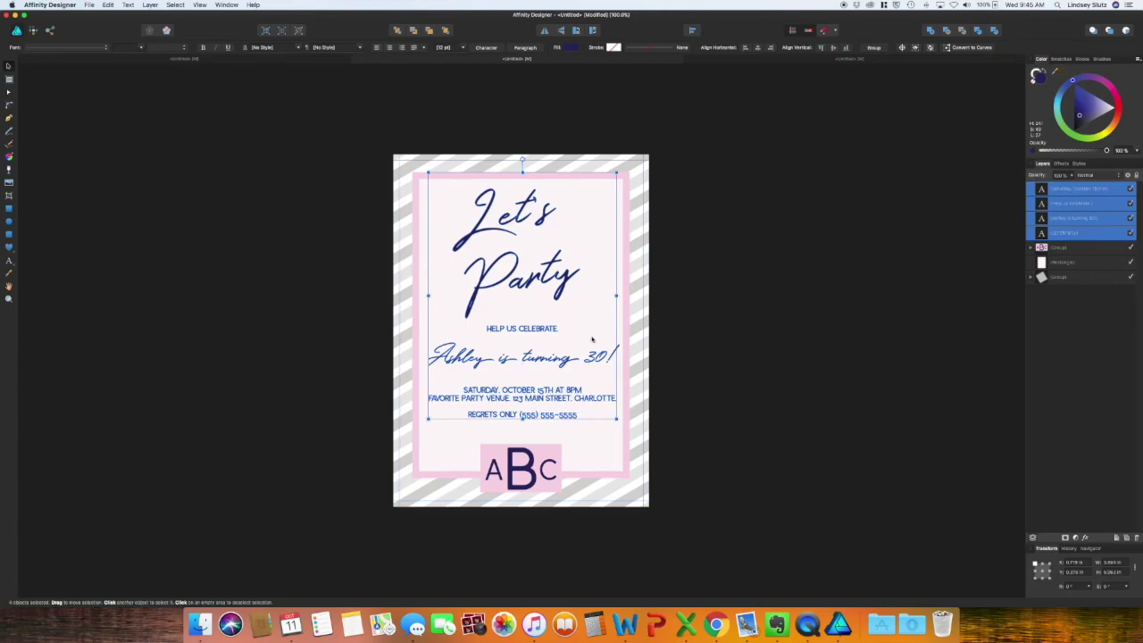
left_click(818, 65)
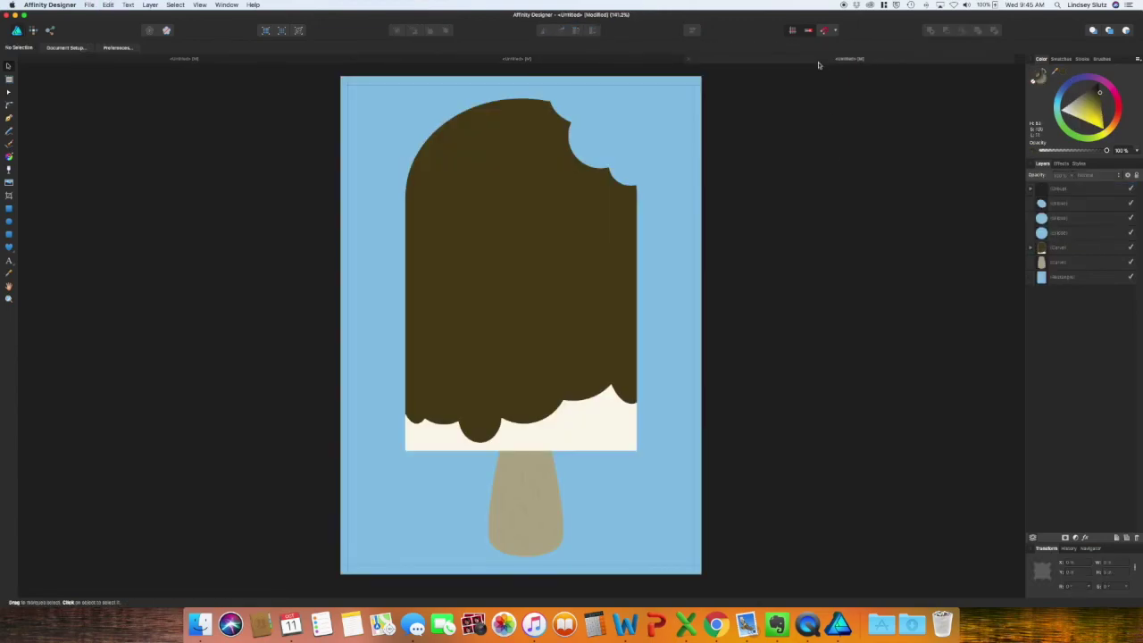
key("super+v")
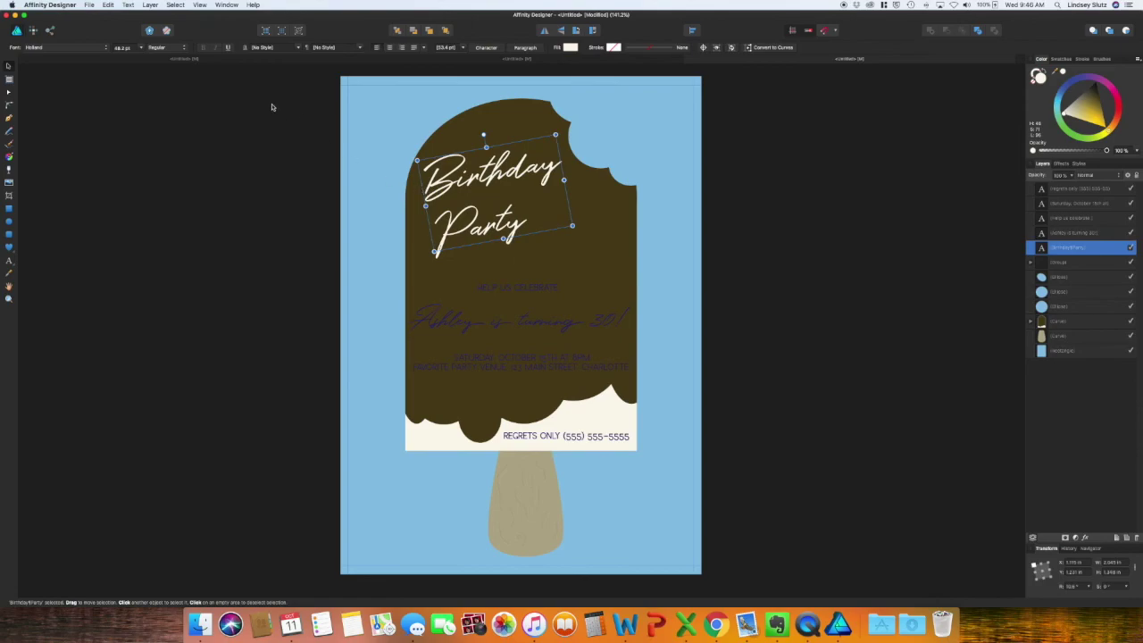
Set the Birthday Party title to Lovely Caps and shrink it to fit.
left_click(106, 48)
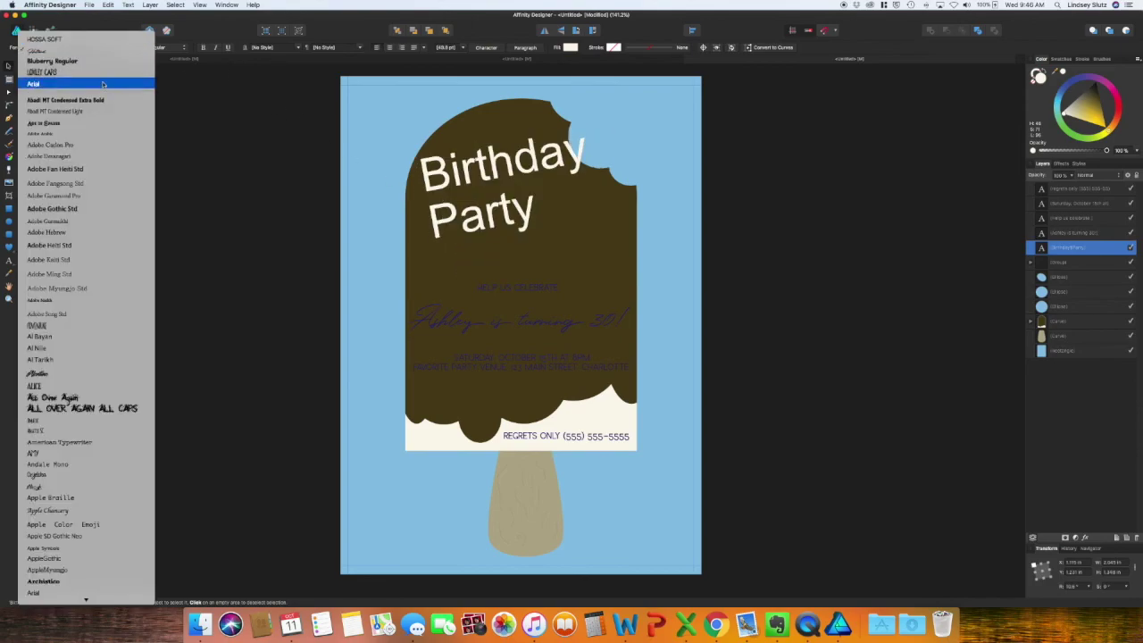
left_click(96, 73)
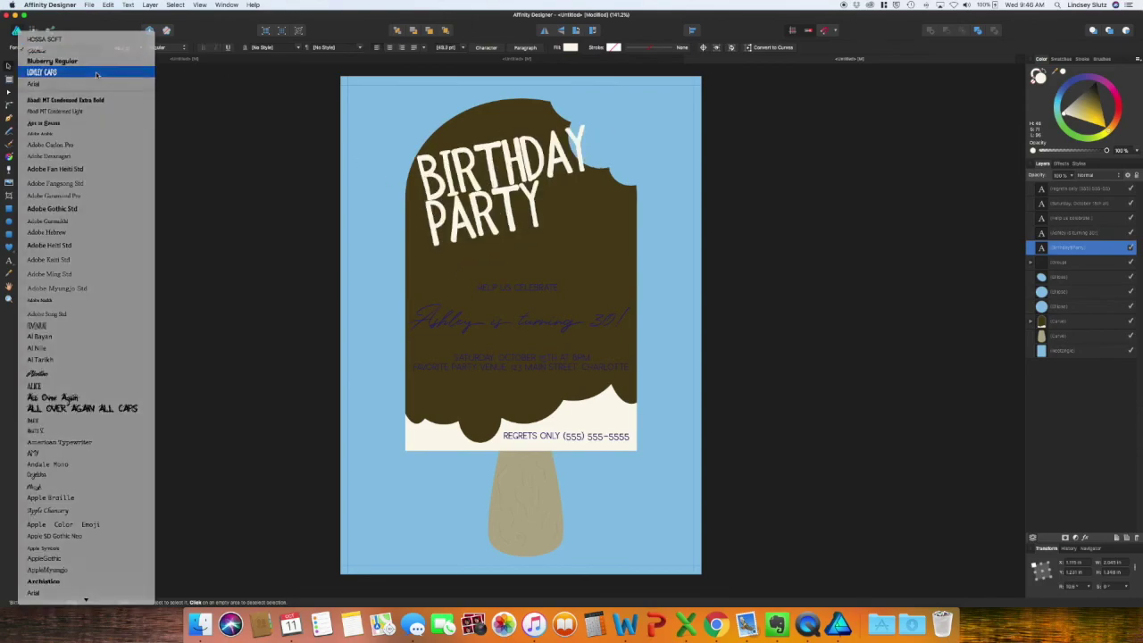
left_click_drag(582, 114, 560, 133)
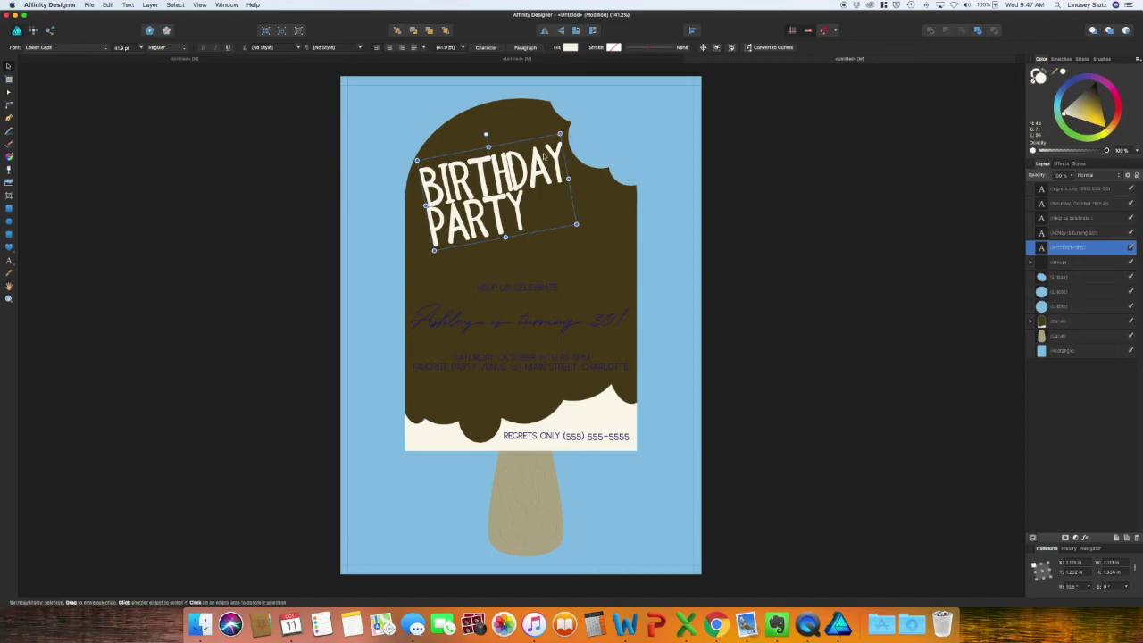
left_click(736, 227)
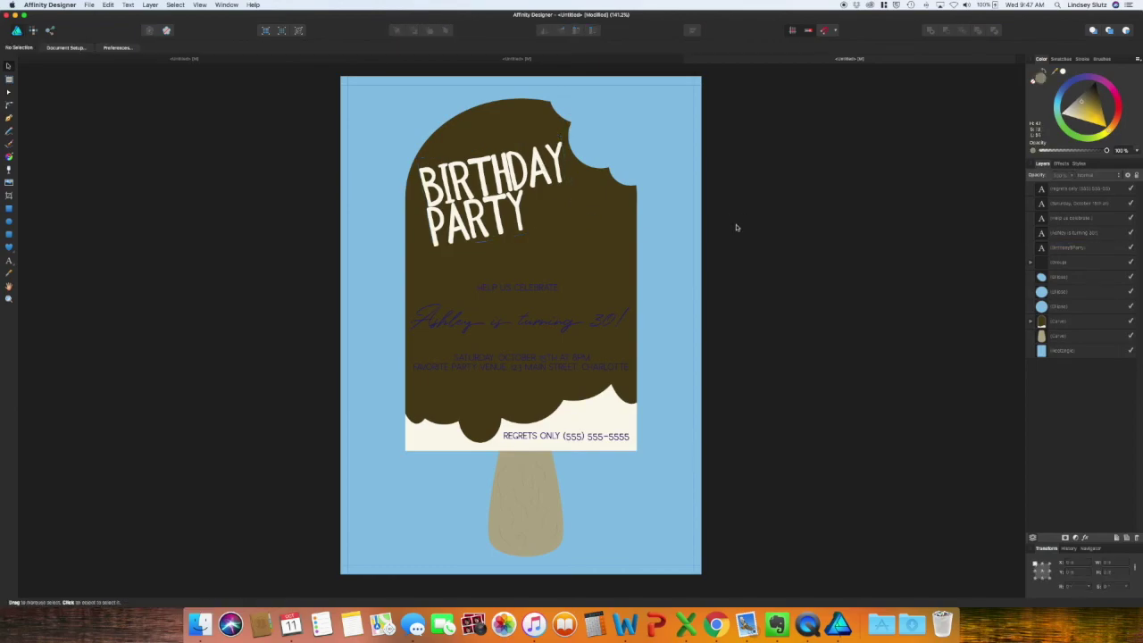
Make the turning-30 line cream Lovely Caps and shrink it to fit the bar.
left_click(562, 327)
left_click_drag(1060, 73, 500, 188)
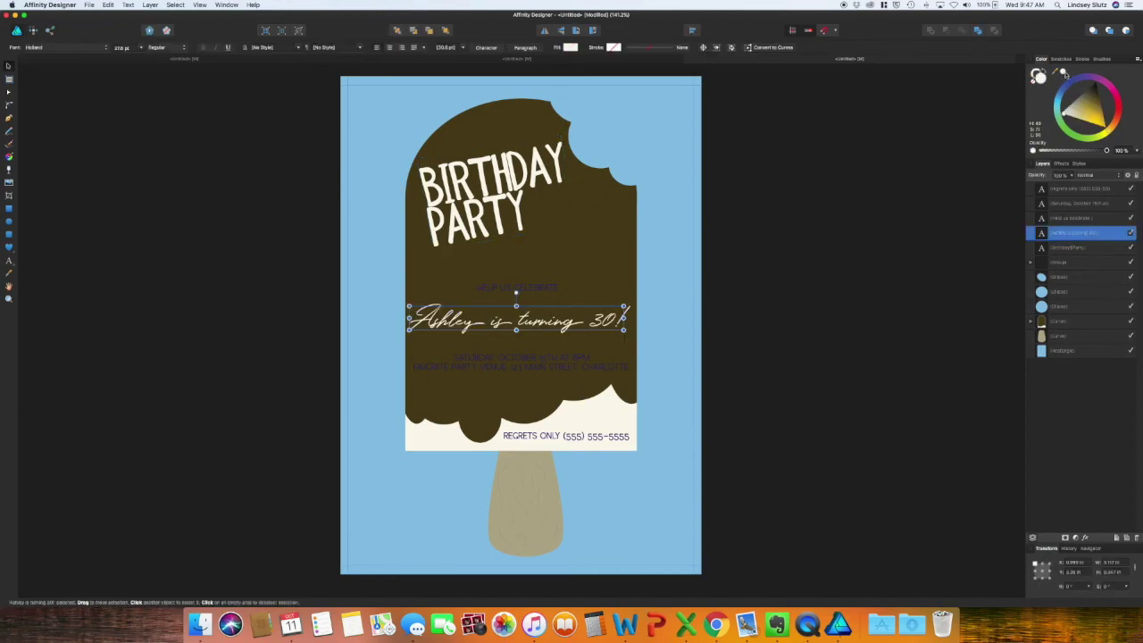
left_click(106, 48)
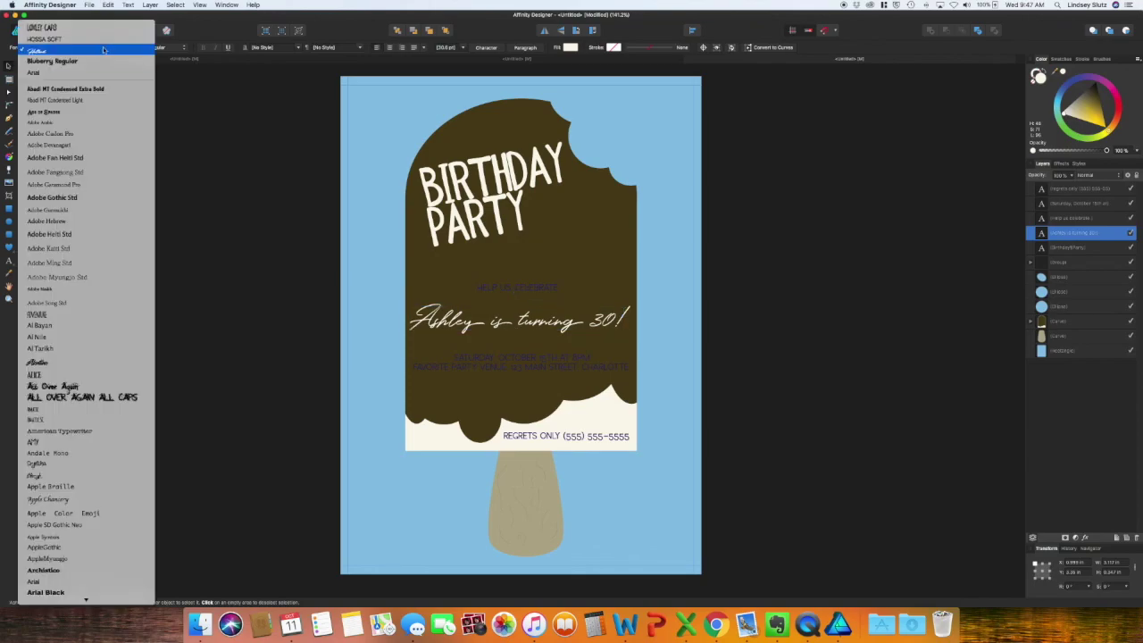
left_click(54, 45)
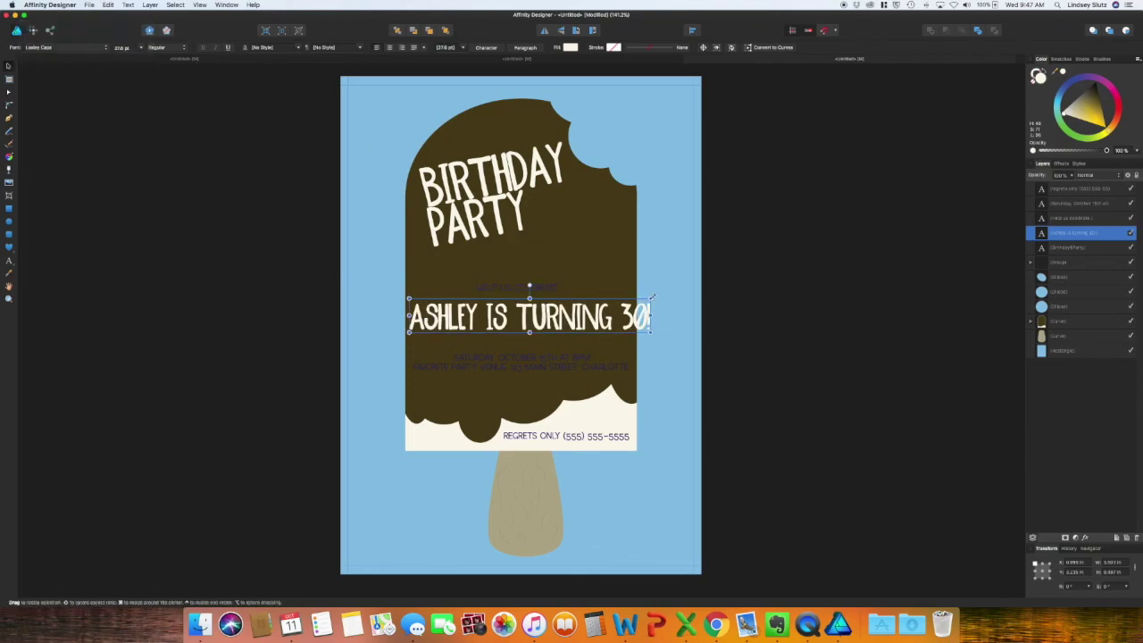
left_click_drag(647, 301, 560, 320)
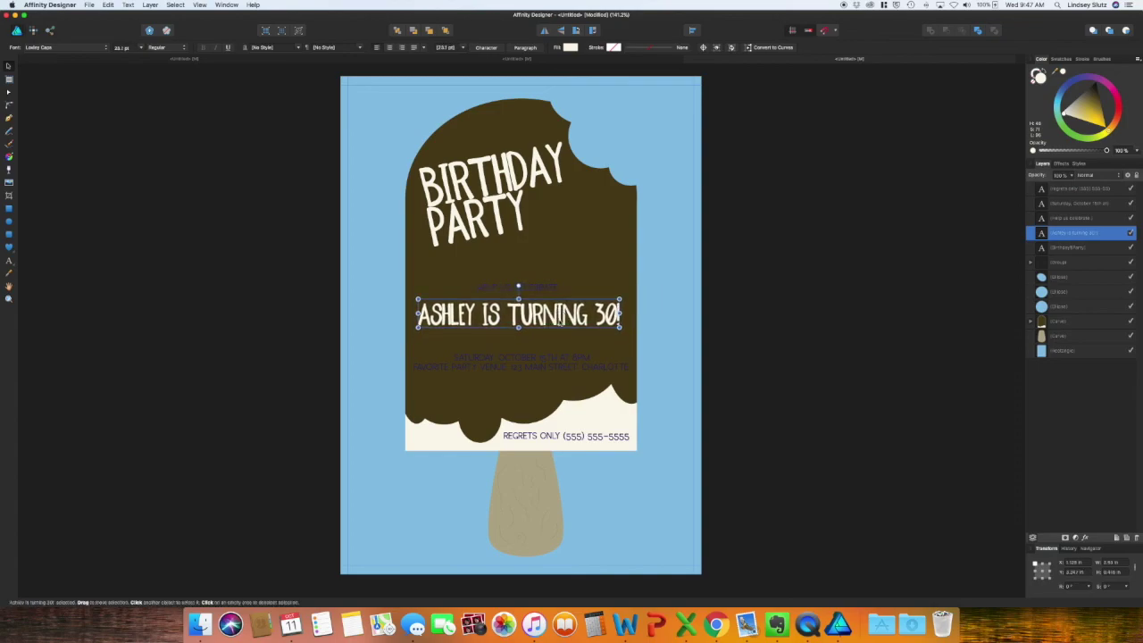
left_click(533, 361)
left_click(561, 287)
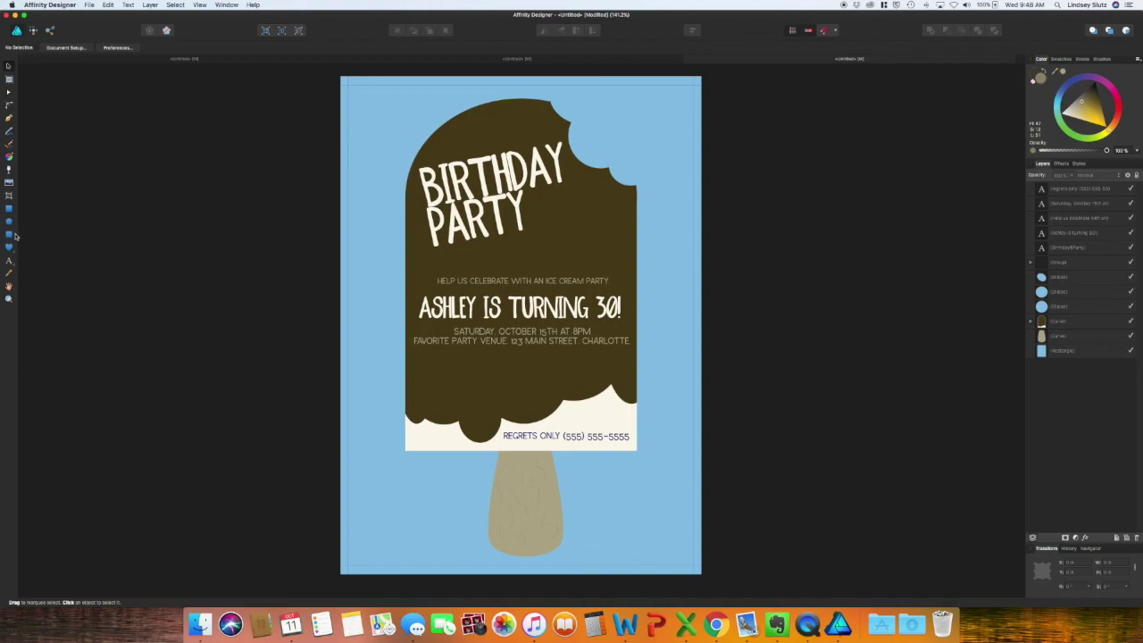
Draw a white Tear Tool teardrop below the bar beside the stick, deleting the stray small one.
left_click(10, 249)
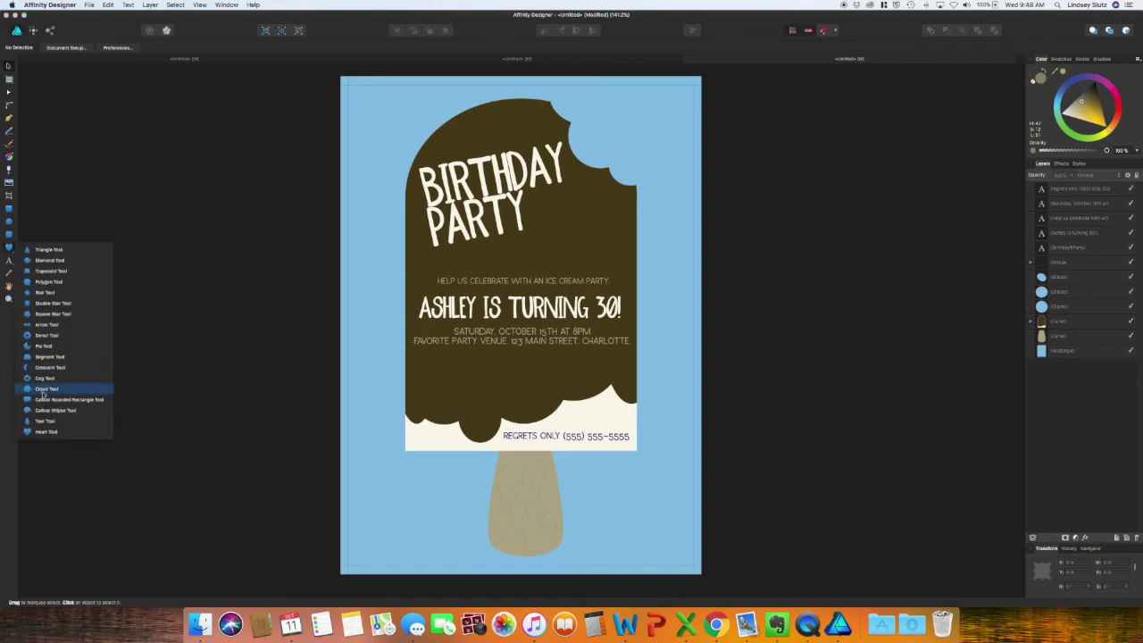
left_click(45, 420)
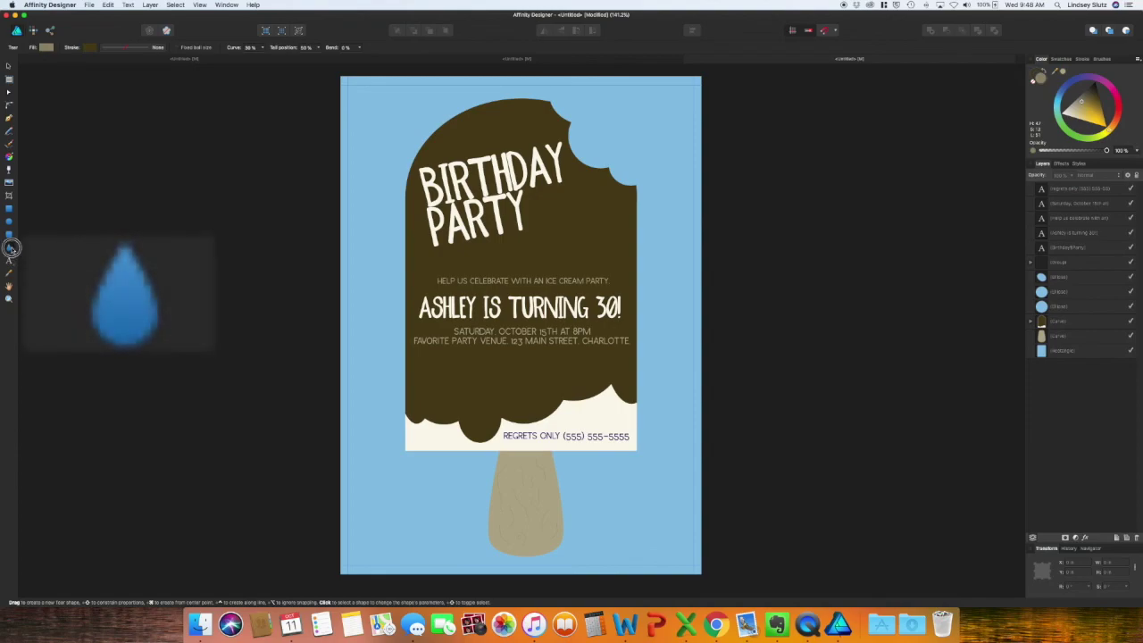
left_click(10, 248)
left_click(44, 421)
mouse_move(616, 476)
left_mouse_down()
mouse_move(659, 539)
mouse_move(653, 464)
left_mouse_up()
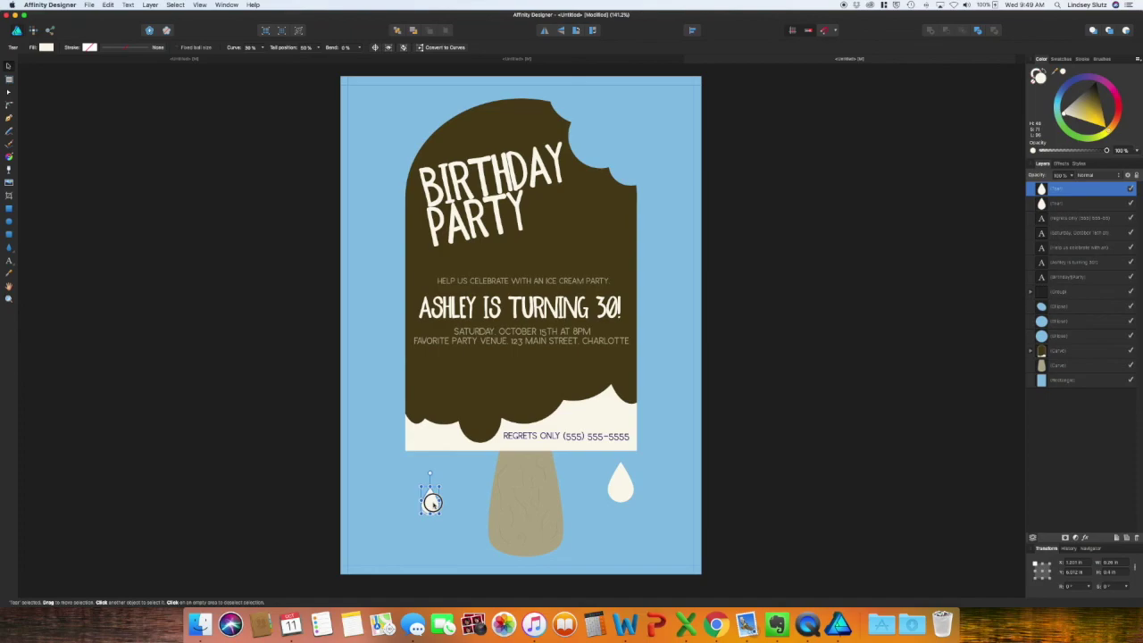
key("Delete")
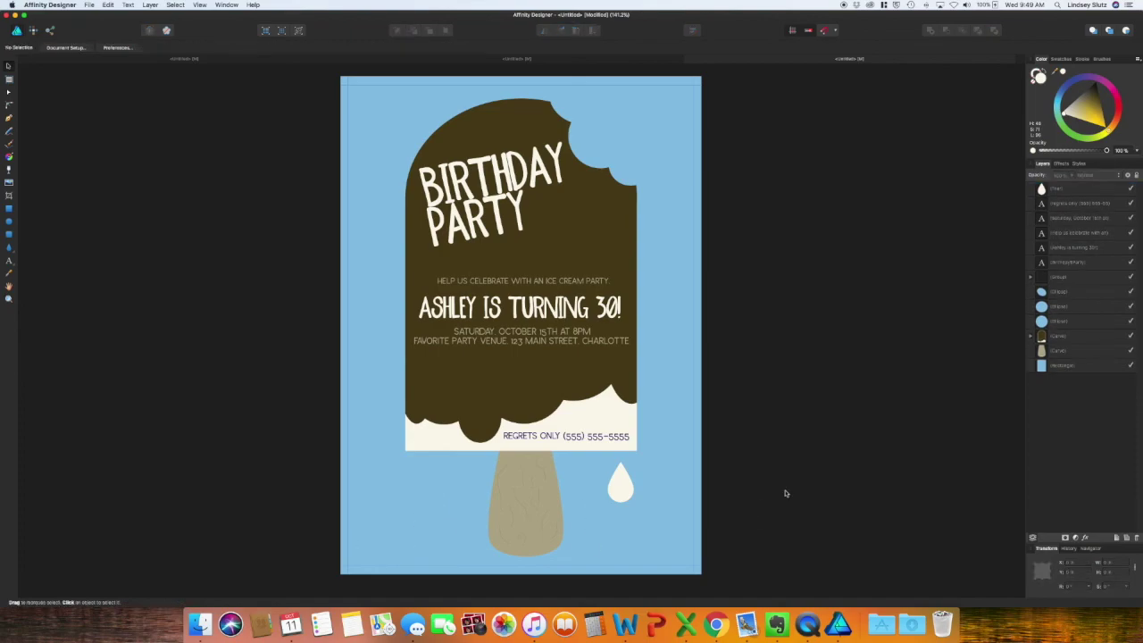